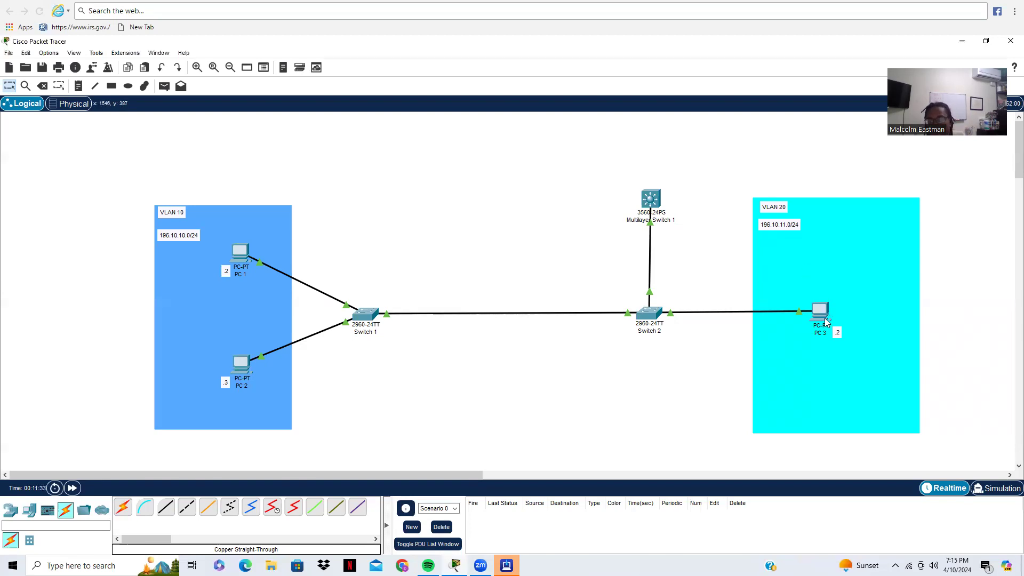
# Open the command-line interface of Switch 1 and enlarge its window to full screen.
pyautogui.moveTo(826, 319)
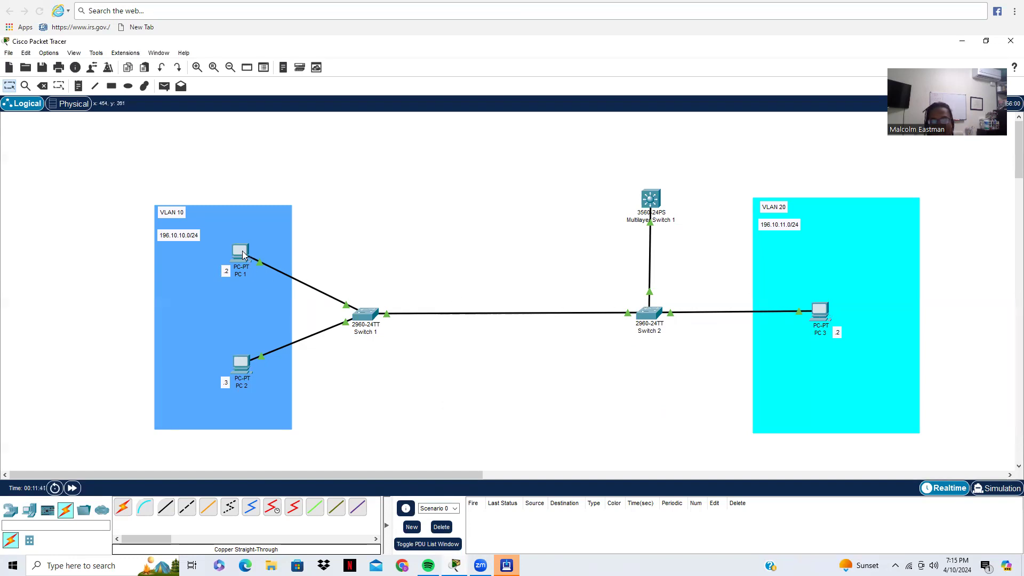
pyautogui.moveTo(245, 257)
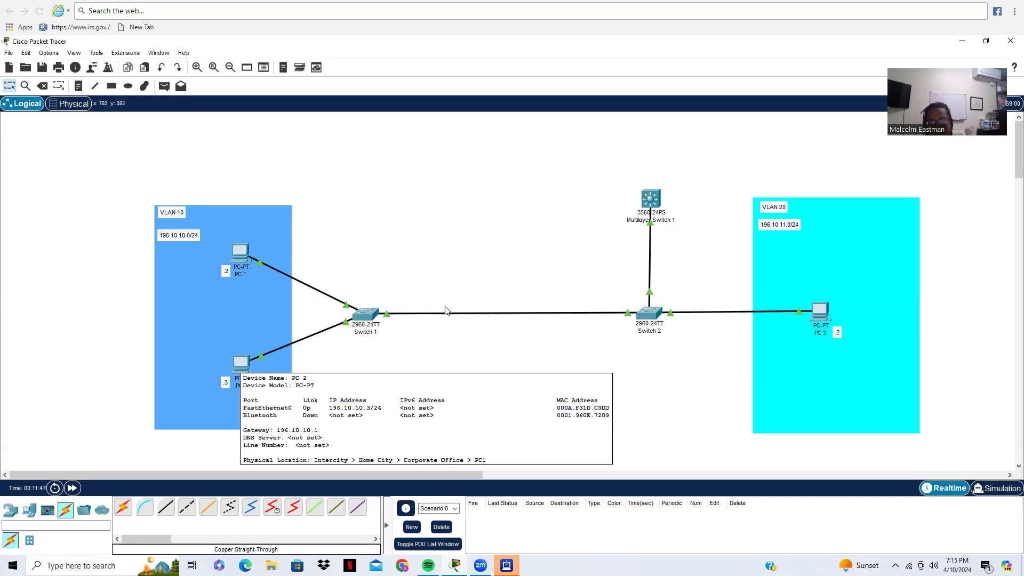
pyautogui.moveTo(367, 319)
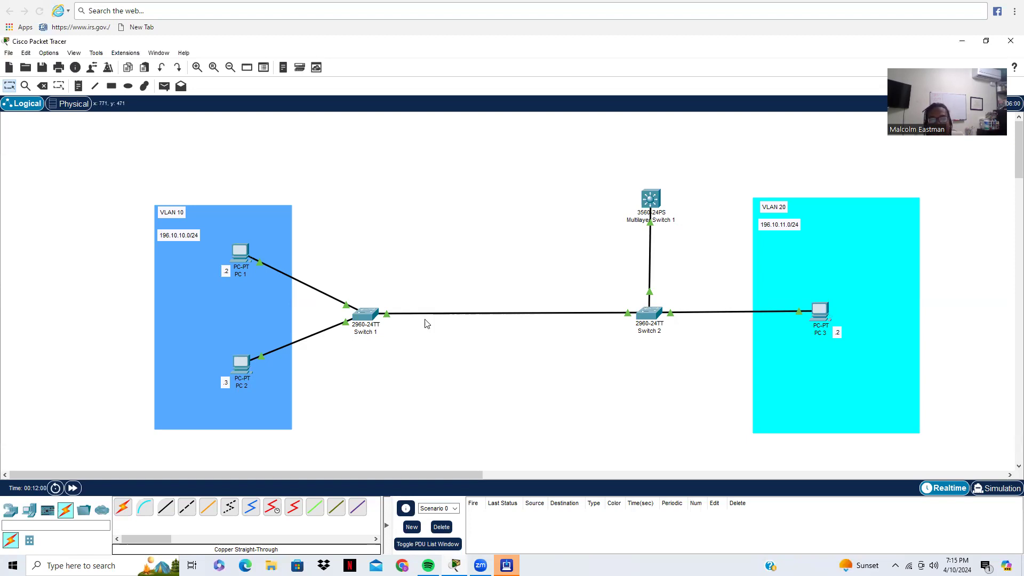
pyautogui.click(367, 317)
pyautogui.click(435, 162)
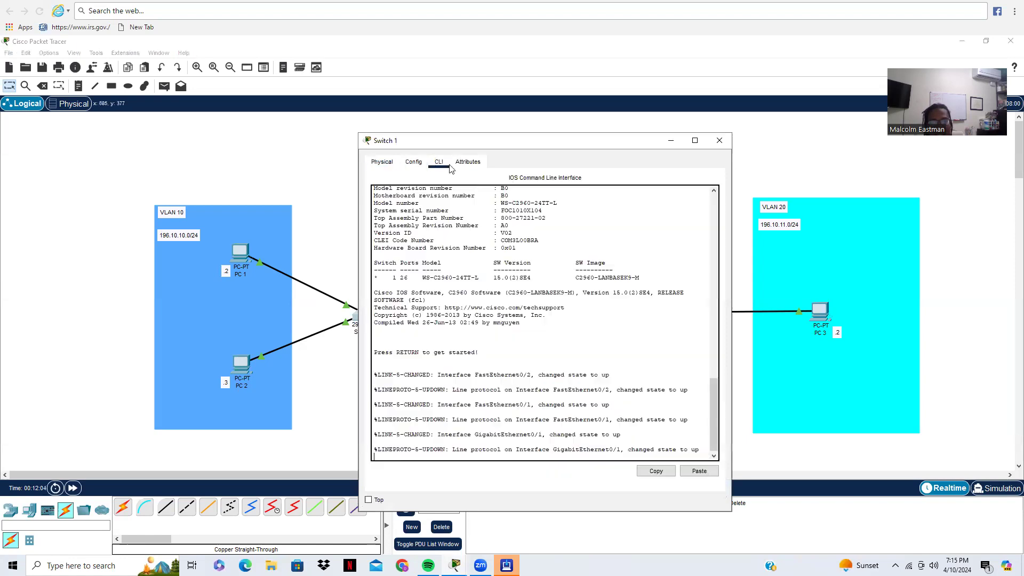
pyautogui.moveTo(633, 146); pyautogui.dragTo(635, 88)
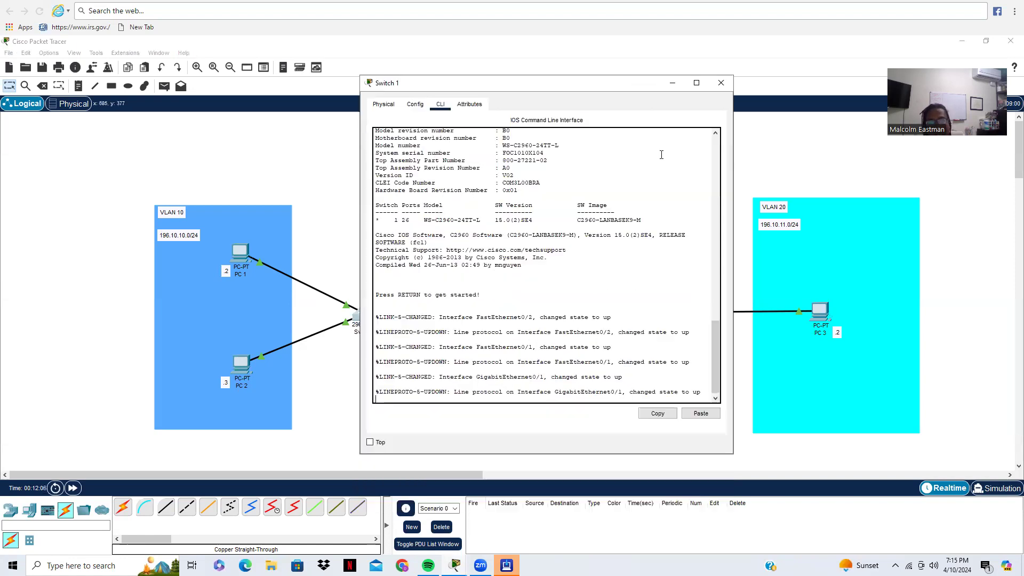
pyautogui.click(697, 83)
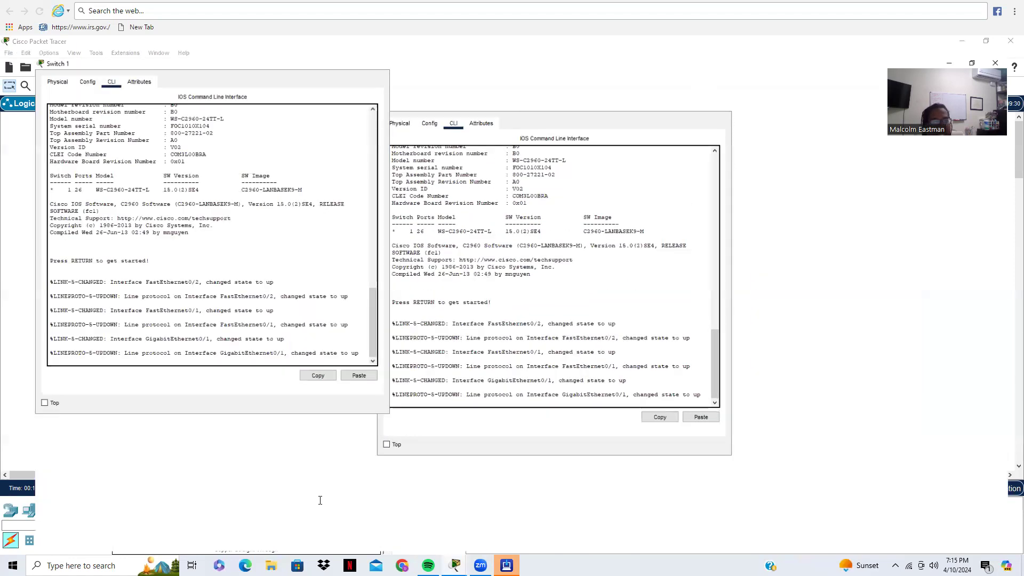
# Enter global configuration mode on Switch 1 and set its hostname to SW1.
pyautogui.press('Return')
pyautogui.write('EN')
pyautogui.press('Return')
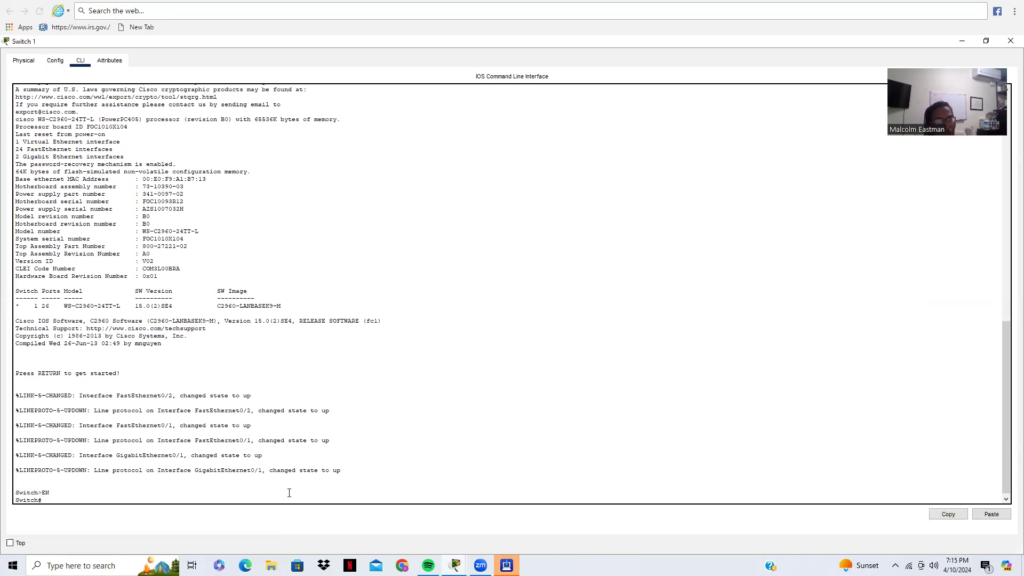
pyautogui.write('CONF')
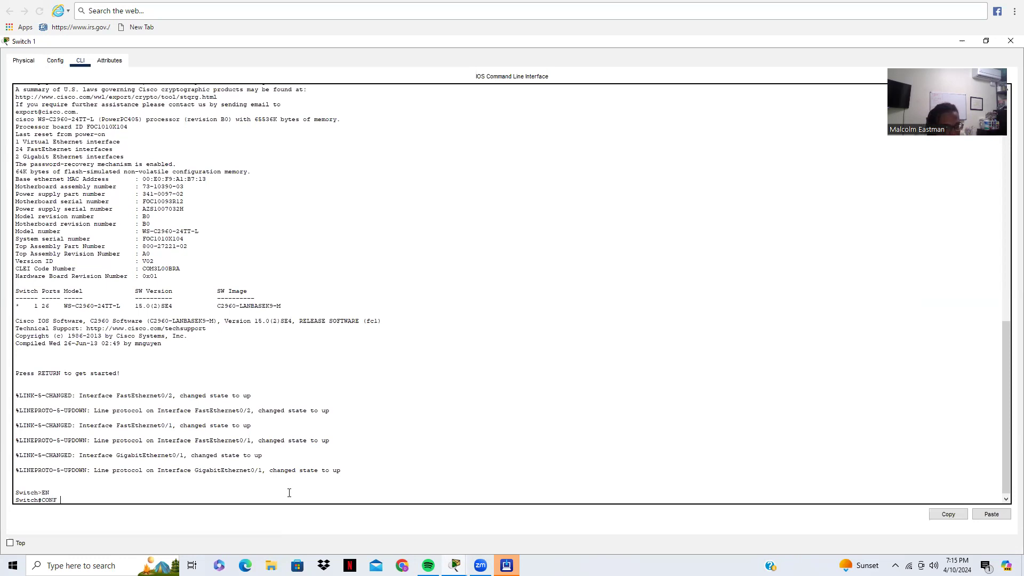
pyautogui.write(' t')
pyautogui.press('Return')
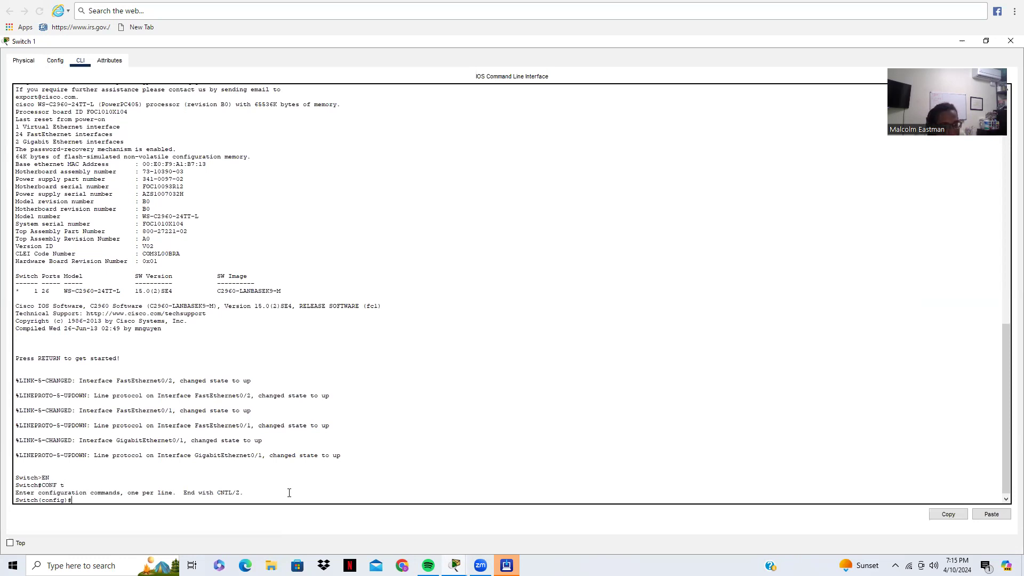
pyautogui.write('hostname SW1')
pyautogui.press('Return')
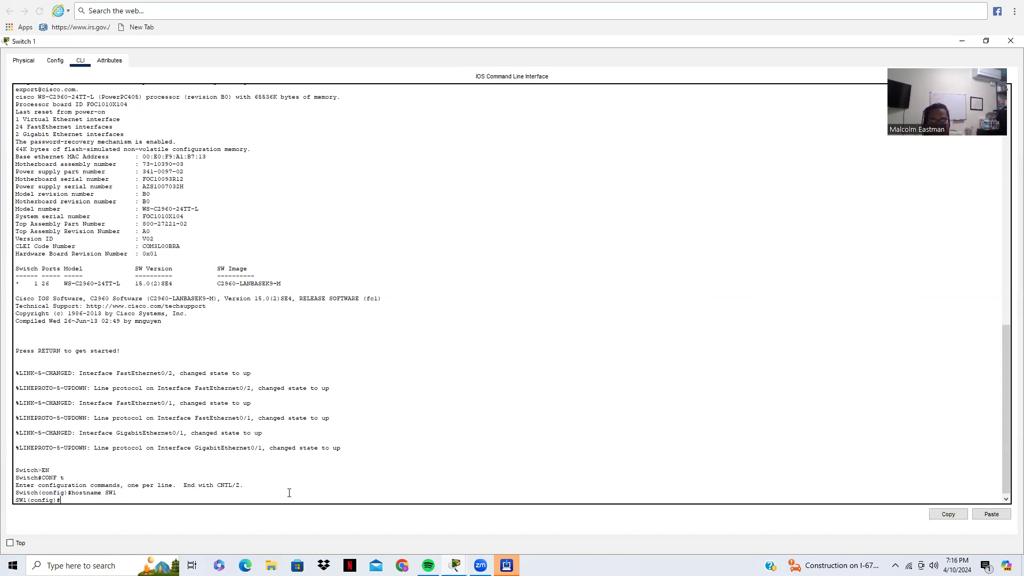
# Assign the interface range fa0/1-2 on SW1 to access VLAN 10.
pyautogui.write('int range')
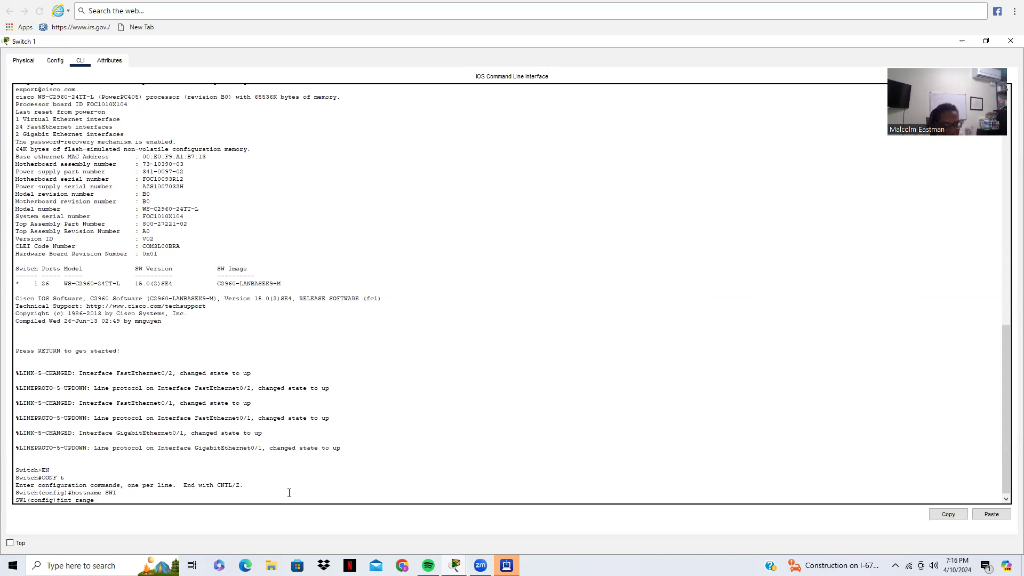
pyautogui.write('fa0/1-2')
pyautogui.press('Return')
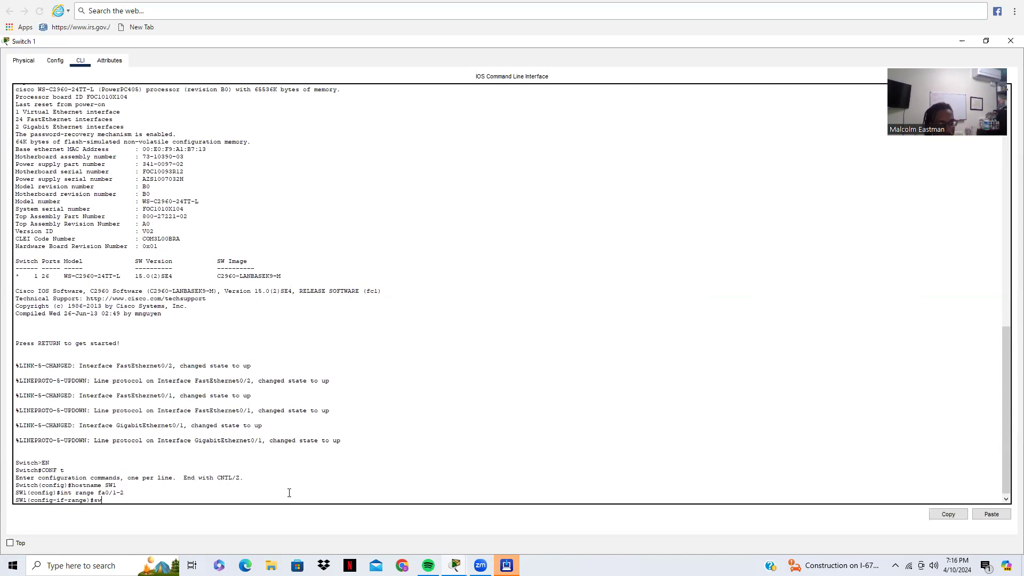
pyautogui.write('sw a')
pyautogui.press('Tab')
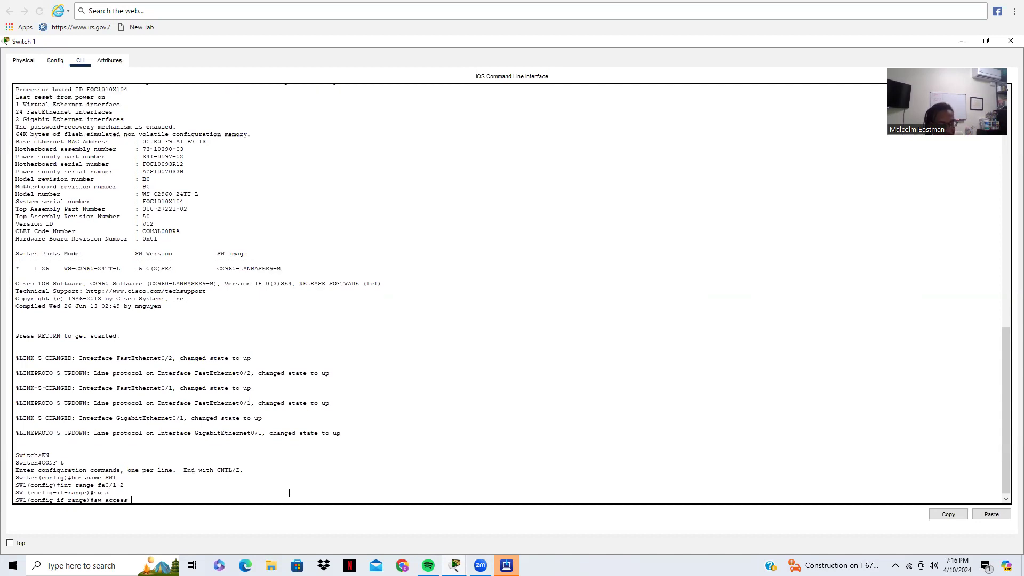
pyautogui.write('v')
pyautogui.press('Tab')
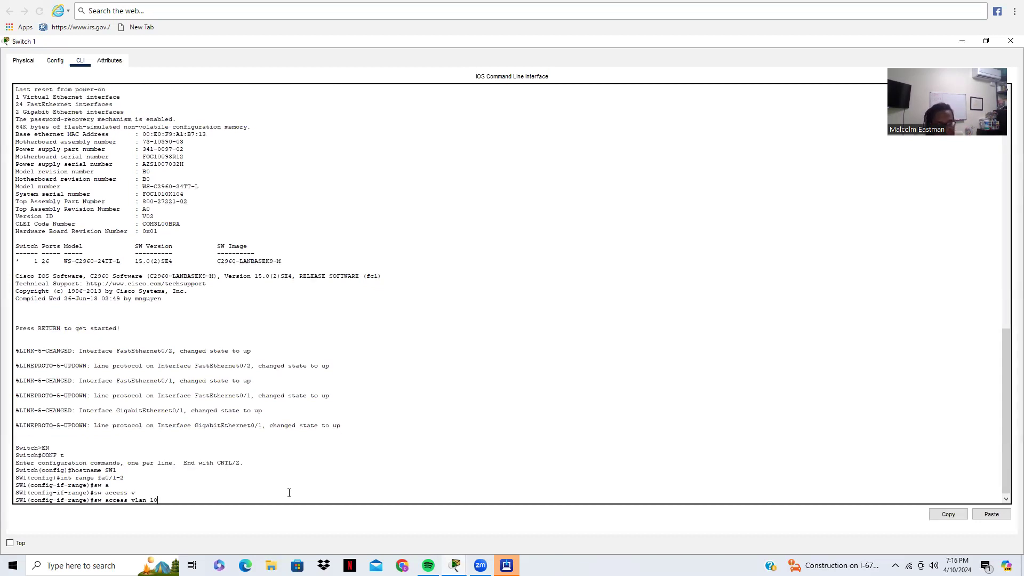
pyautogui.write('10')
pyautogui.press('Return')
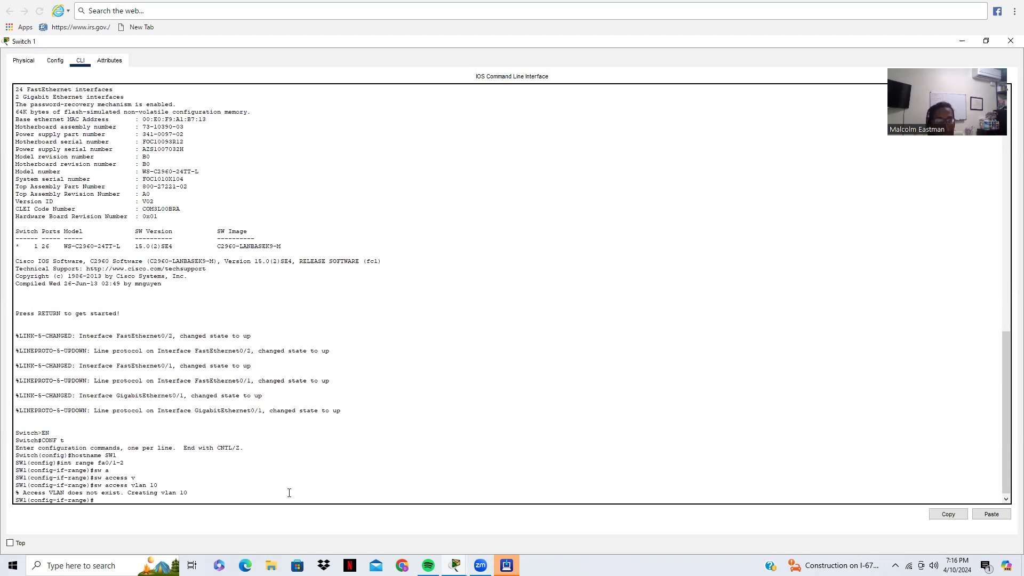
# Display SW1's VLAN table from configuration mode and check the port assignment of VLAN 10.
pyautogui.write('do show vlan')
pyautogui.press('Return')
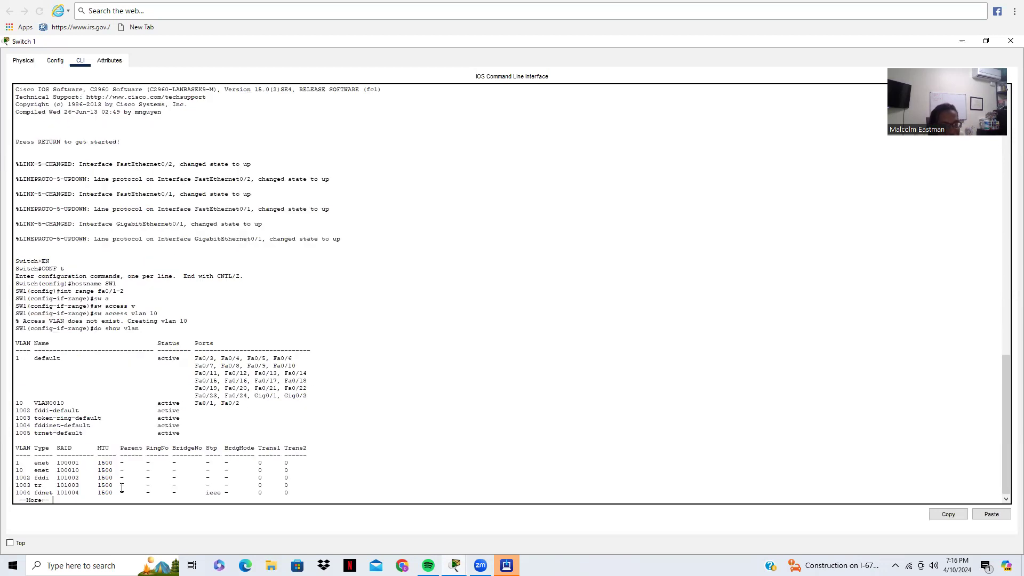
pyautogui.moveTo(240, 404); pyautogui.dragTo(8, 401)
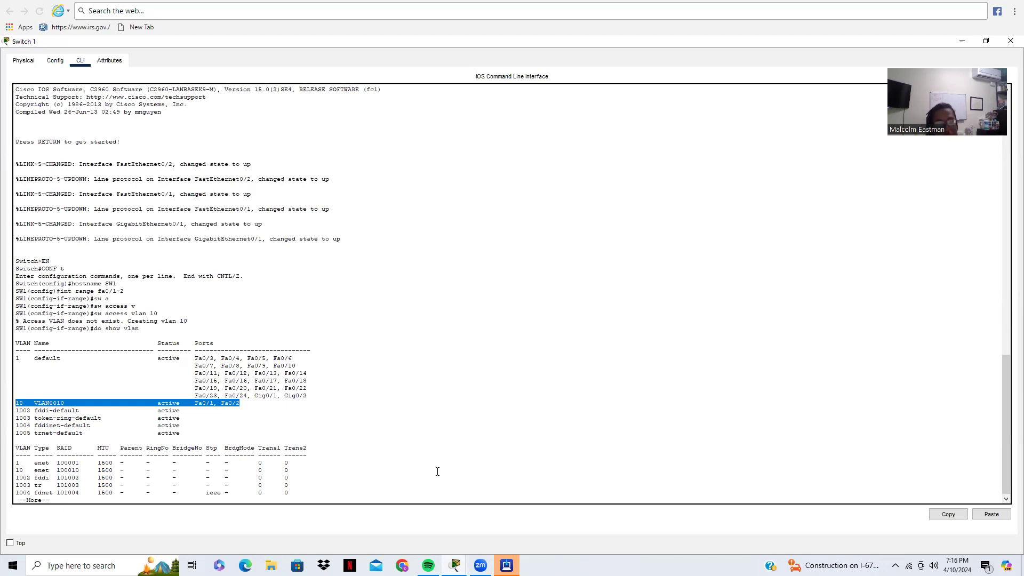
pyautogui.click(411, 447)
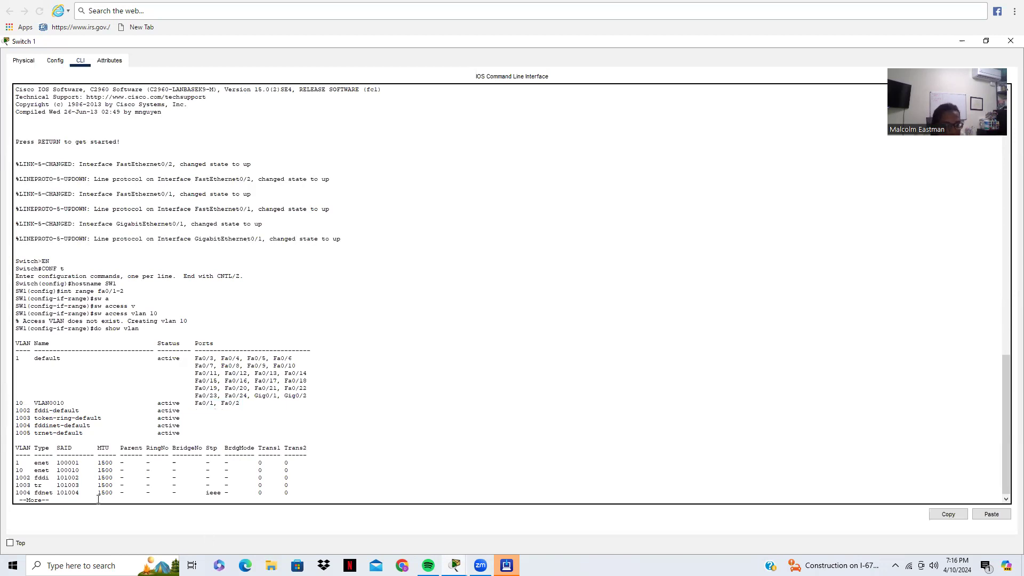
pyautogui.press('Return')
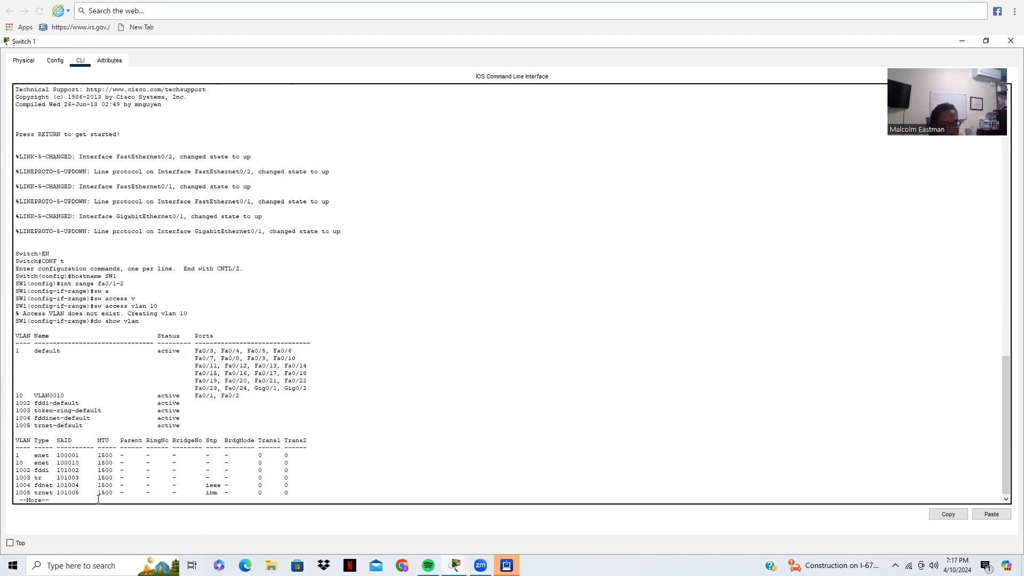
pyautogui.press('super')
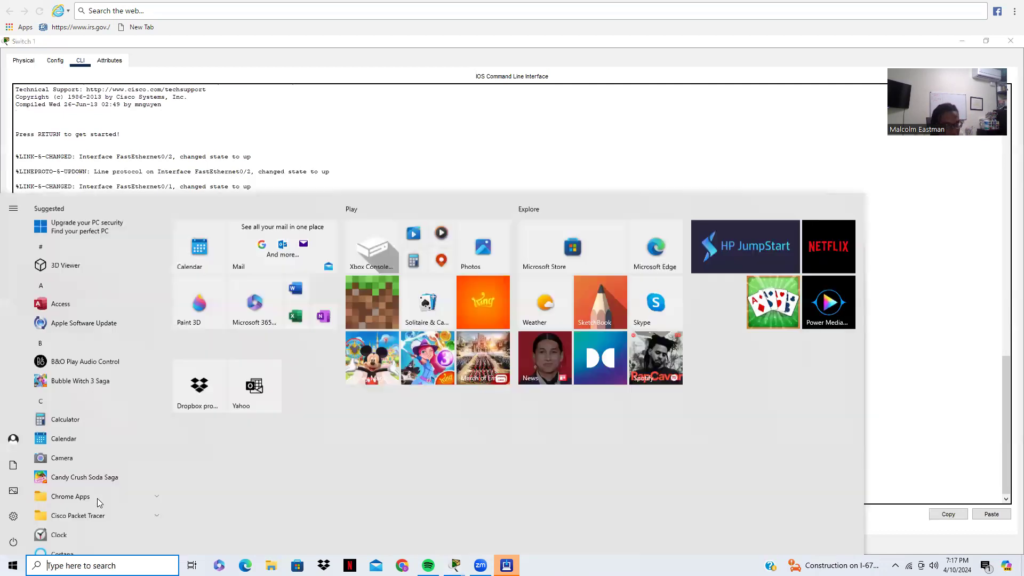
pyautogui.click(579, 157)
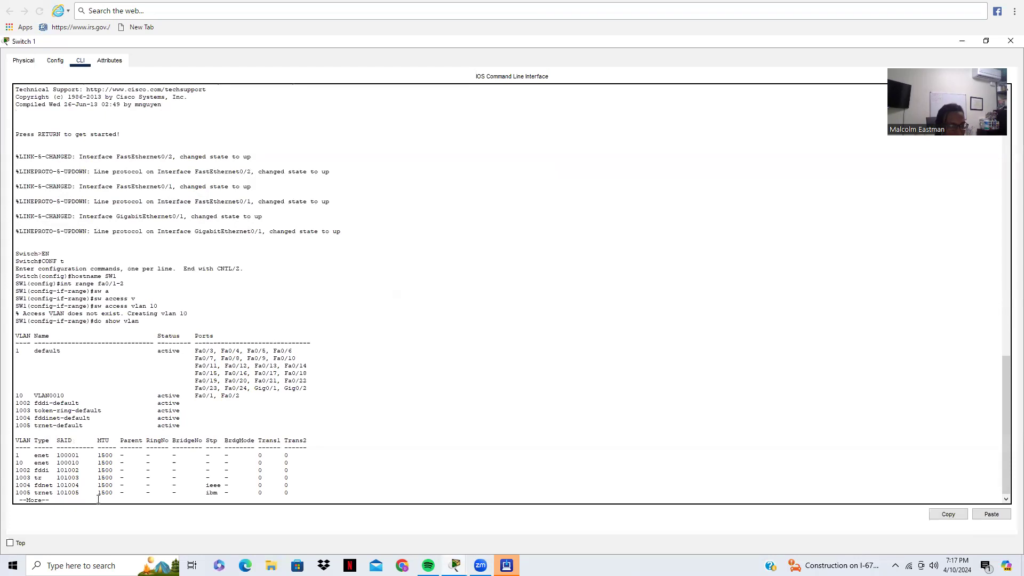
pyautogui.press('q')
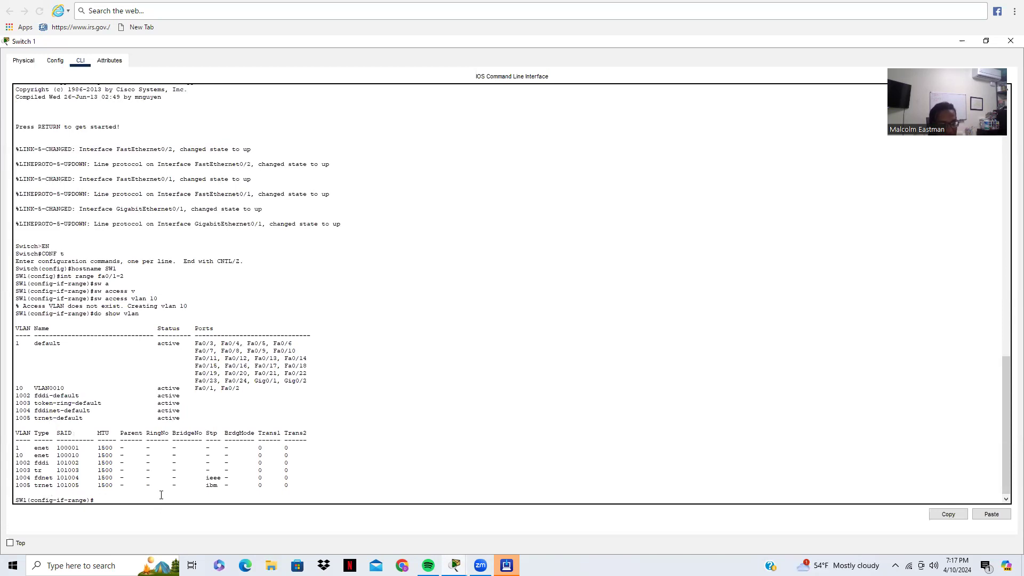
# Leave the interface range and set SW1's interface g0/1 to switchport mode trunk.
pyautogui.write('exit')
pyautogui.press('Return')
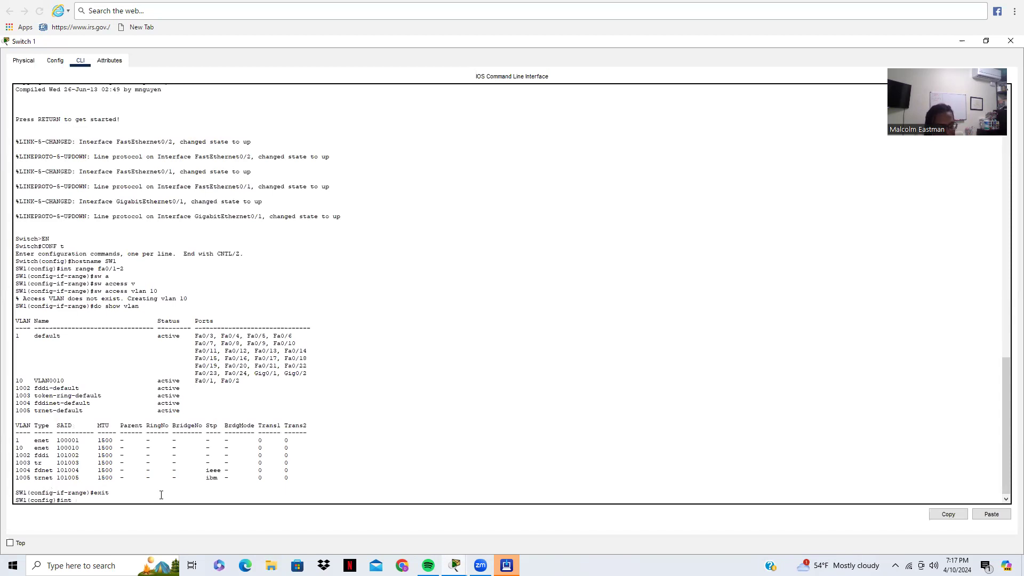
pyautogui.write('/1')
pyautogui.press('Return')
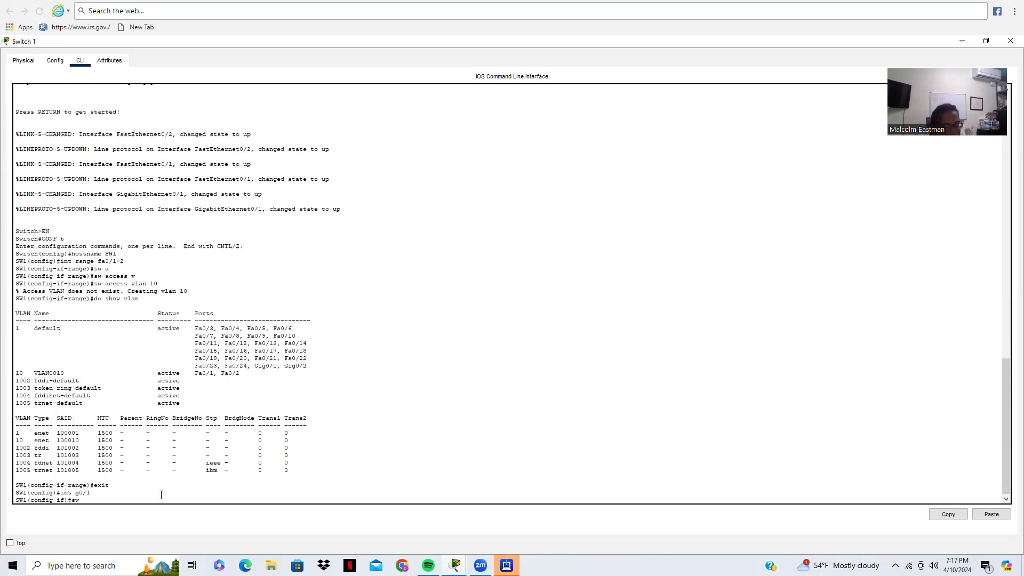
pyautogui.write('sw m')
pyautogui.press('Tab')
pyautogui.write('t')
pyautogui.press('Tab')
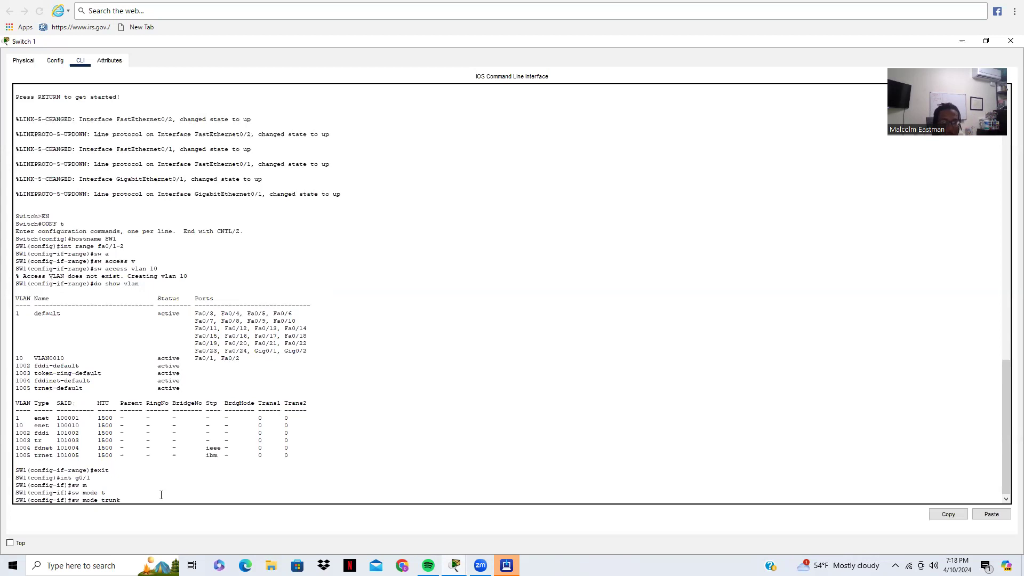
pyautogui.press('Return')
pyautogui.press('Return')
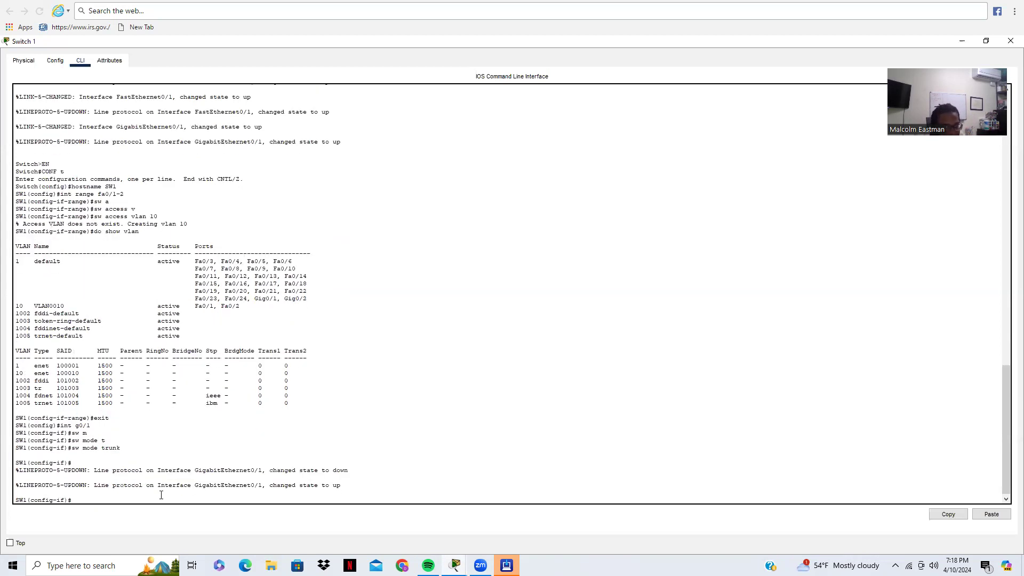
# Disable trunk negotiation on SW1's g0/1 with switchport nonegotiate.
pyautogui.write('sw')
pyautogui.press('Tab')
pyautogui.write('n')
pyautogui.press('Tab')
pyautogui.press('Return')
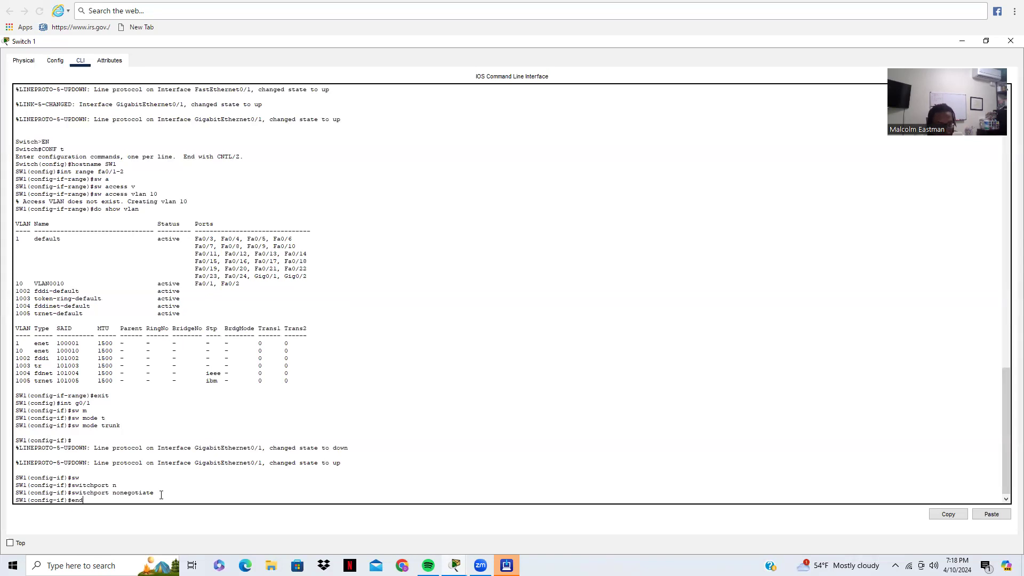
# End configuration mode on SW1, exit the console session and close the switch's window.
pyautogui.press('Return')
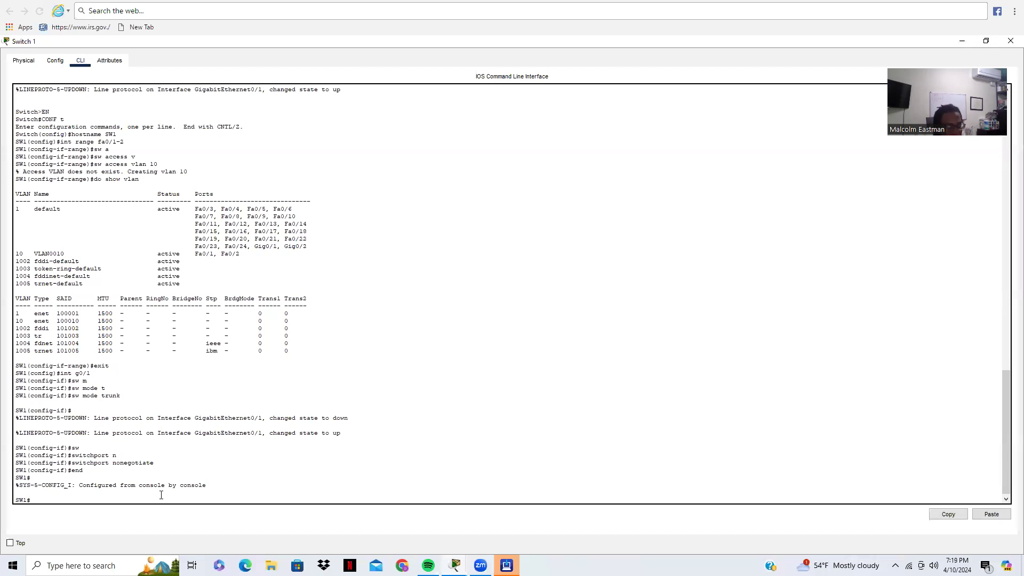
pyautogui.write('xit')
pyautogui.press('Return')
pyautogui.press('Return')
pyautogui.press('Return')
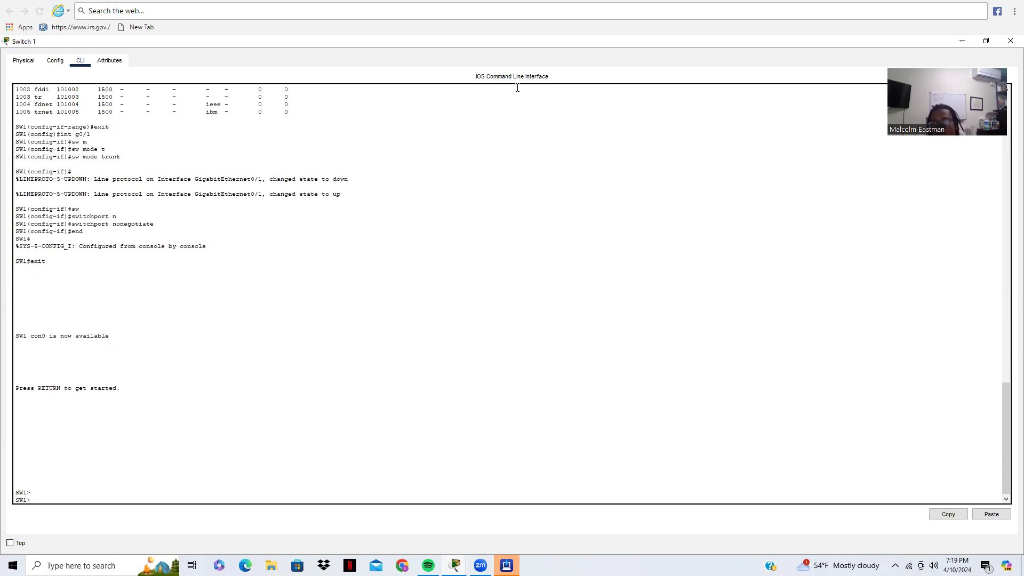
pyautogui.click(1008, 46)
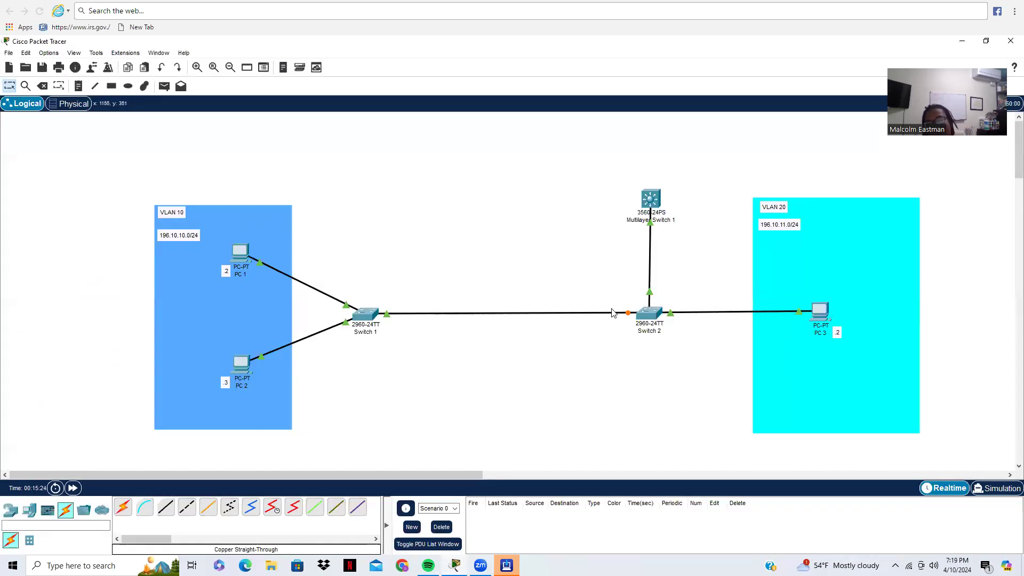
# Open Switch 2's command-line interface at full screen, review the spanning-tree message and start a console session.
pyautogui.click(648, 313)
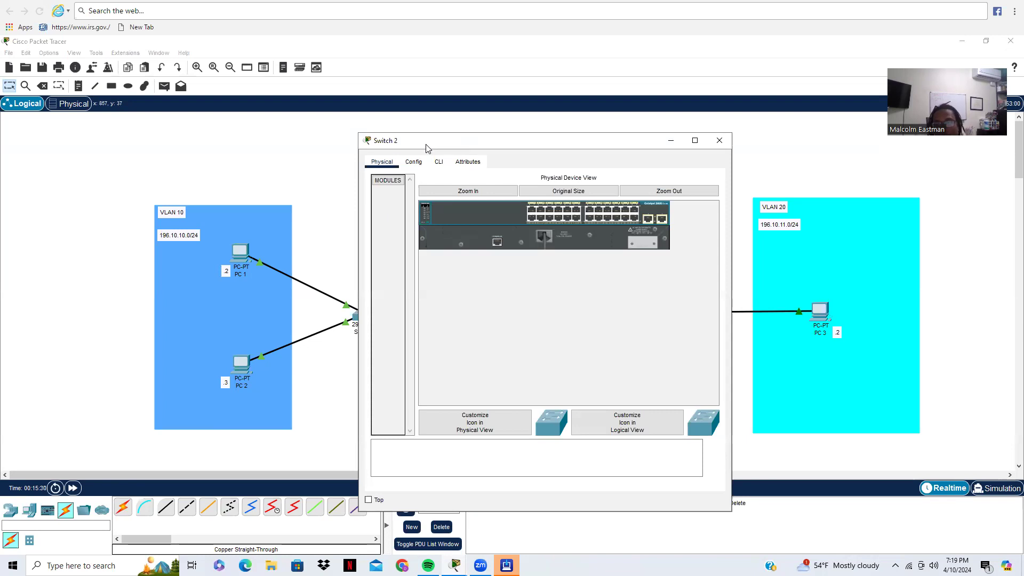
pyautogui.click(438, 161)
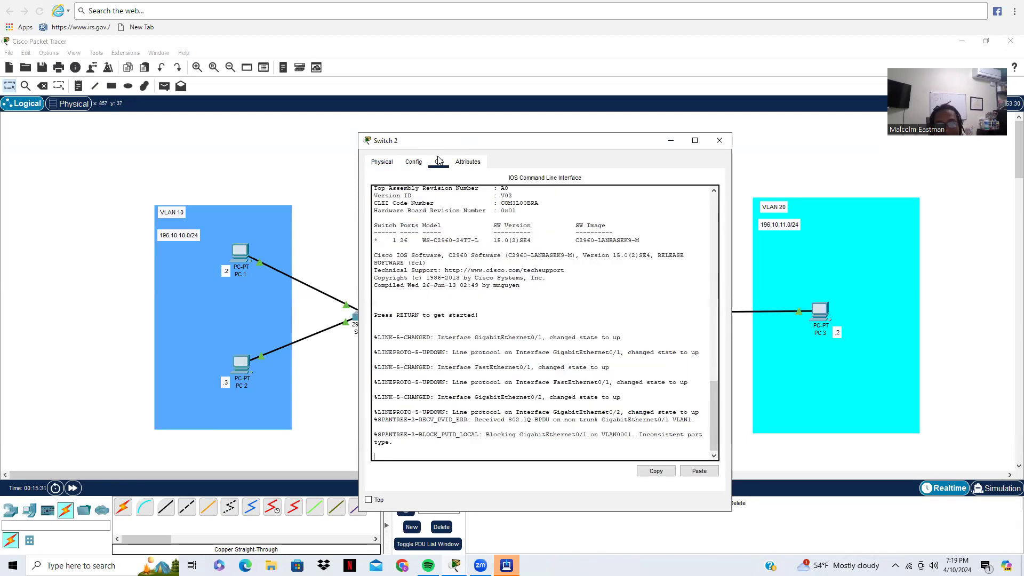
pyautogui.click(695, 140)
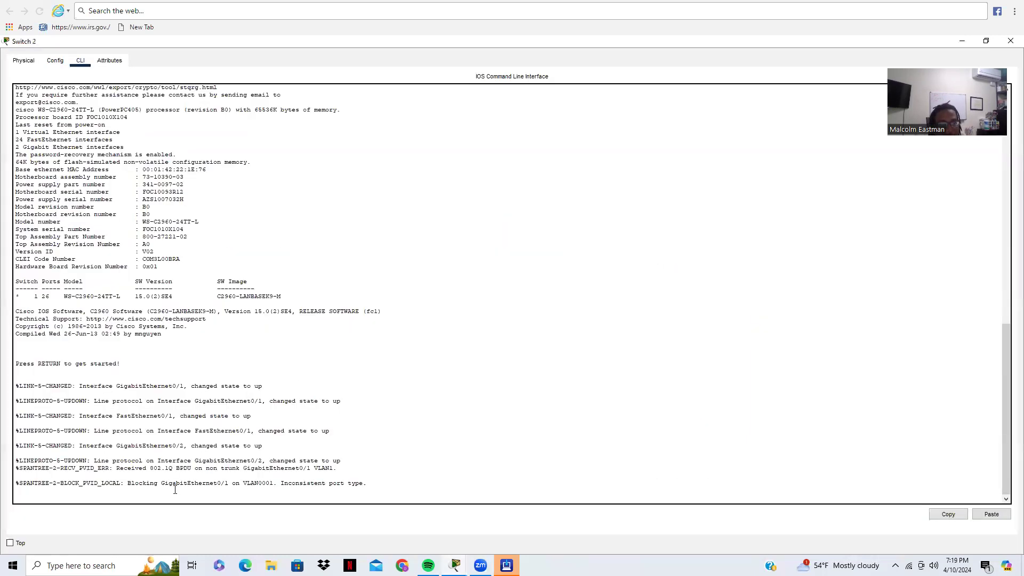
pyautogui.moveTo(122, 486); pyautogui.dragTo(368, 486)
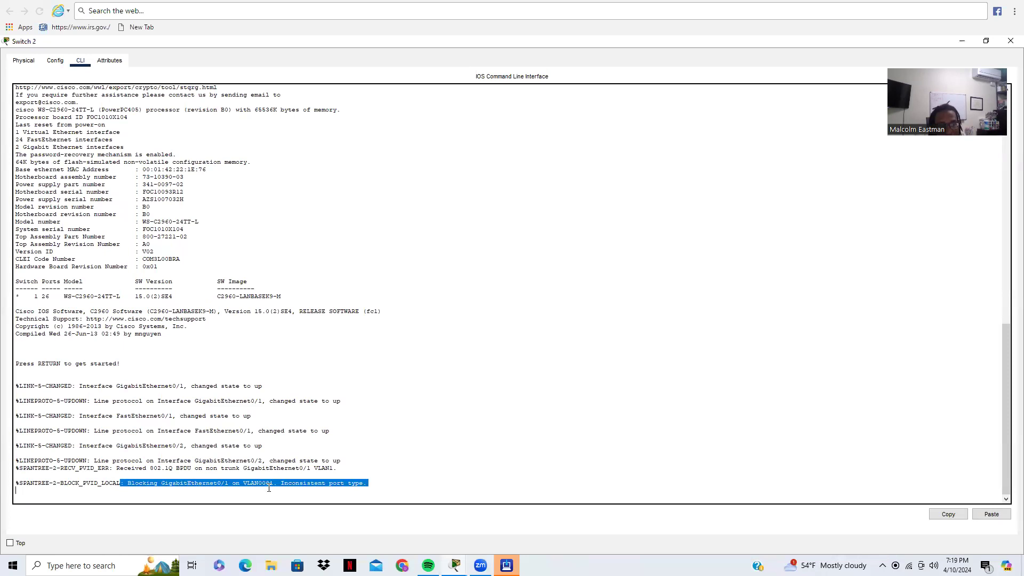
pyautogui.click(211, 500)
pyautogui.press('Return')
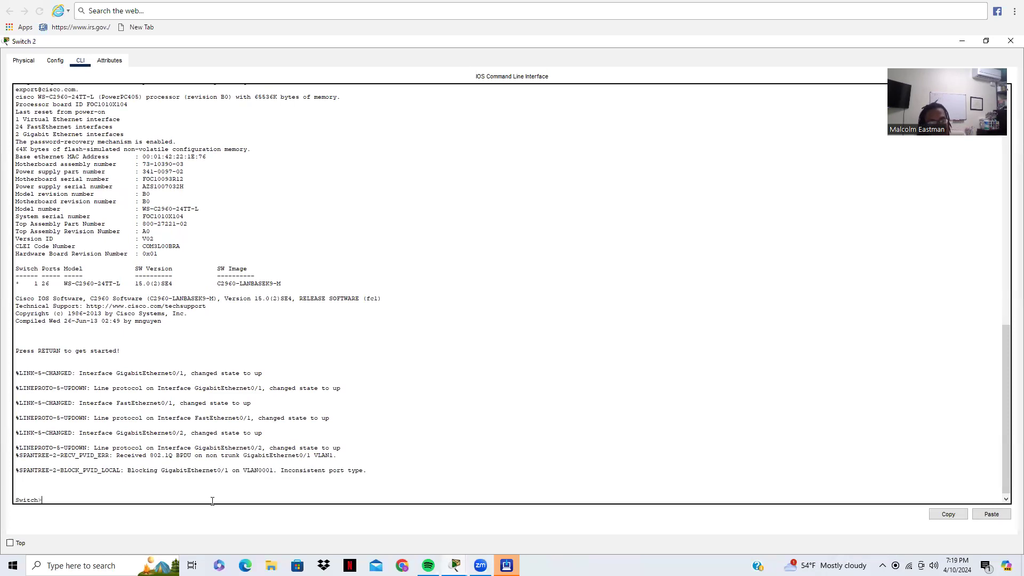
# Enter global configuration mode on Switch 2 and set its hostname to SW2.
pyautogui.write('en')
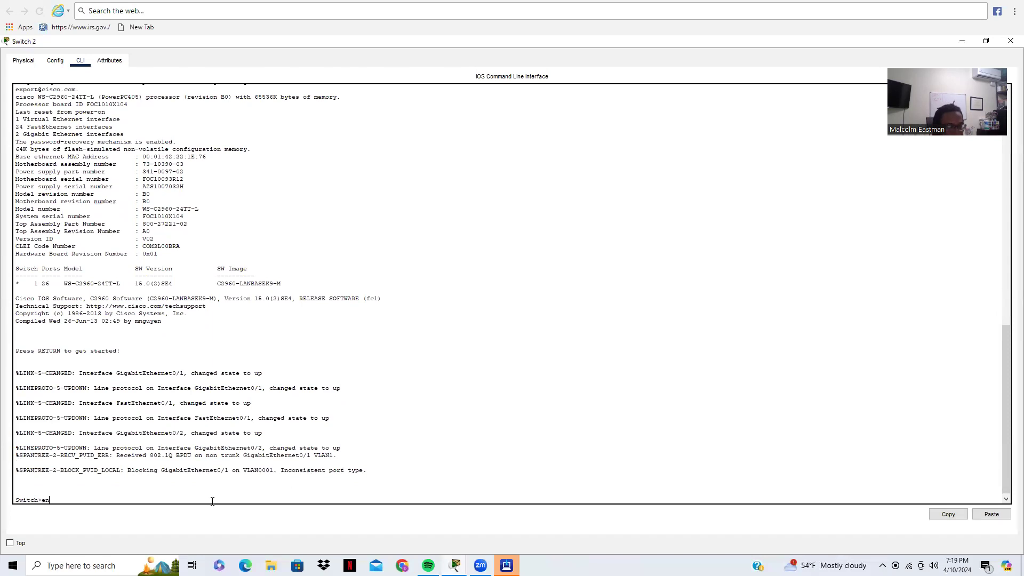
pyautogui.press('Return')
pyautogui.write('conf t')
pyautogui.press('Return')
pyautogui.write('hostname')
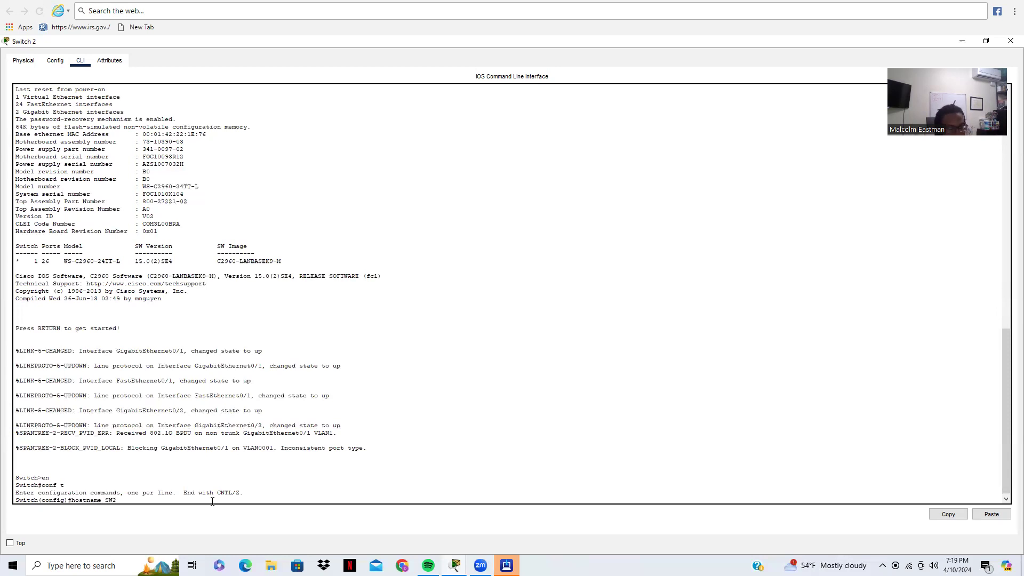
pyautogui.write(' SW2')
pyautogui.press('Return')
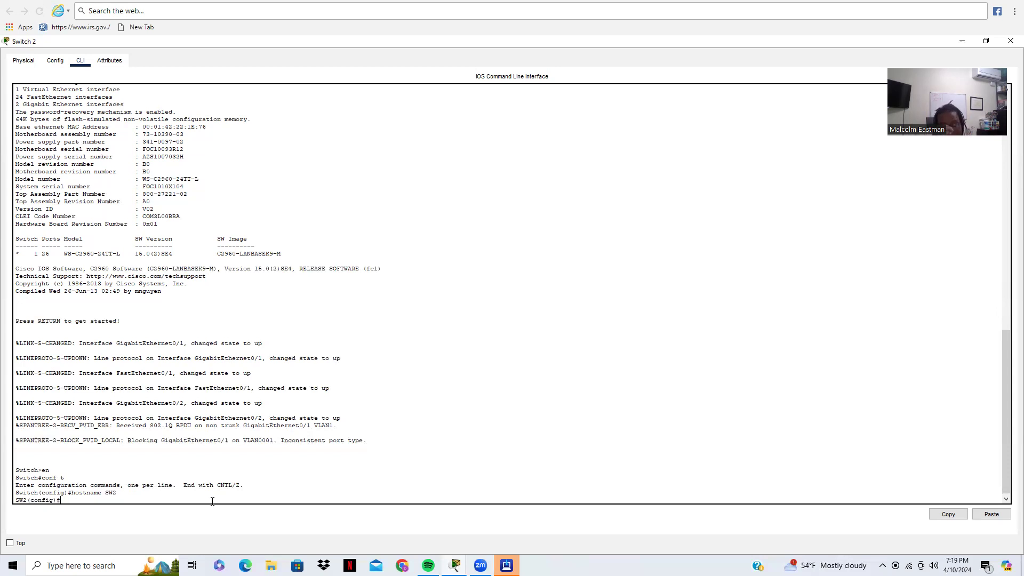
# Assign SW2's interface f0/1 to access VLAN 20.
pyautogui.write('int f0/1')
pyautogui.press('Return')
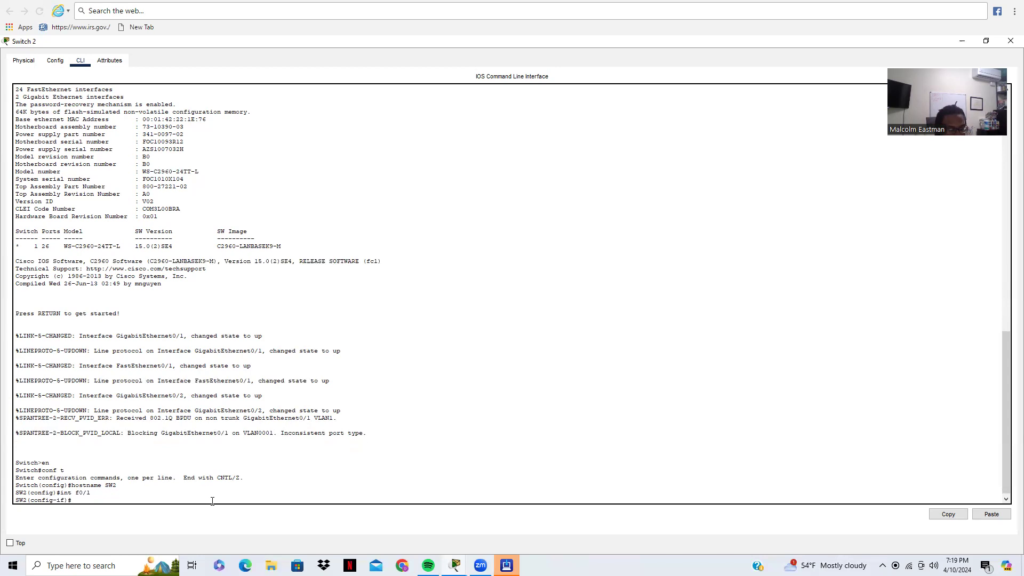
pyautogui.write('sw a')
pyautogui.press('Tab')
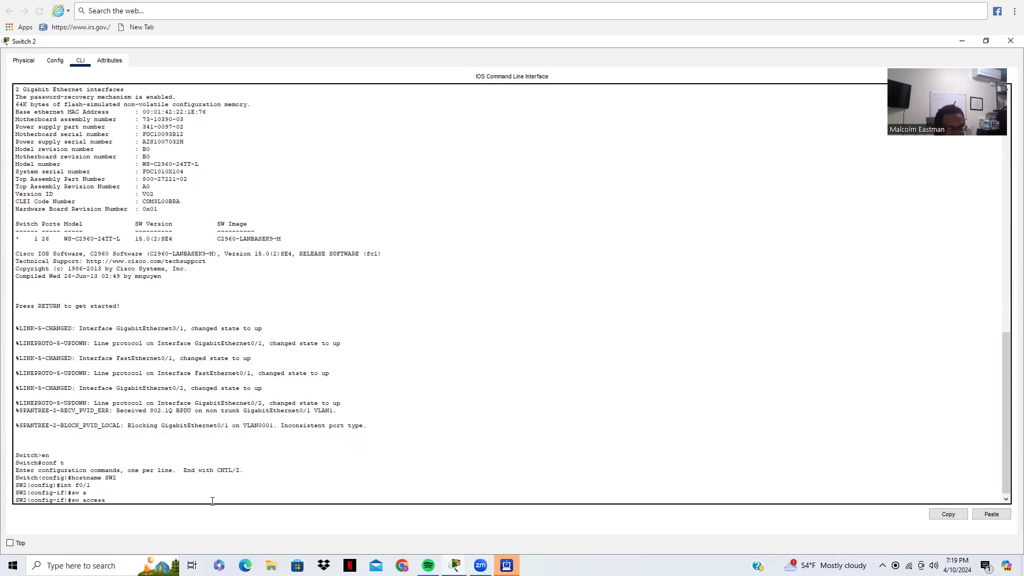
pyautogui.write('v')
pyautogui.press('Tab')
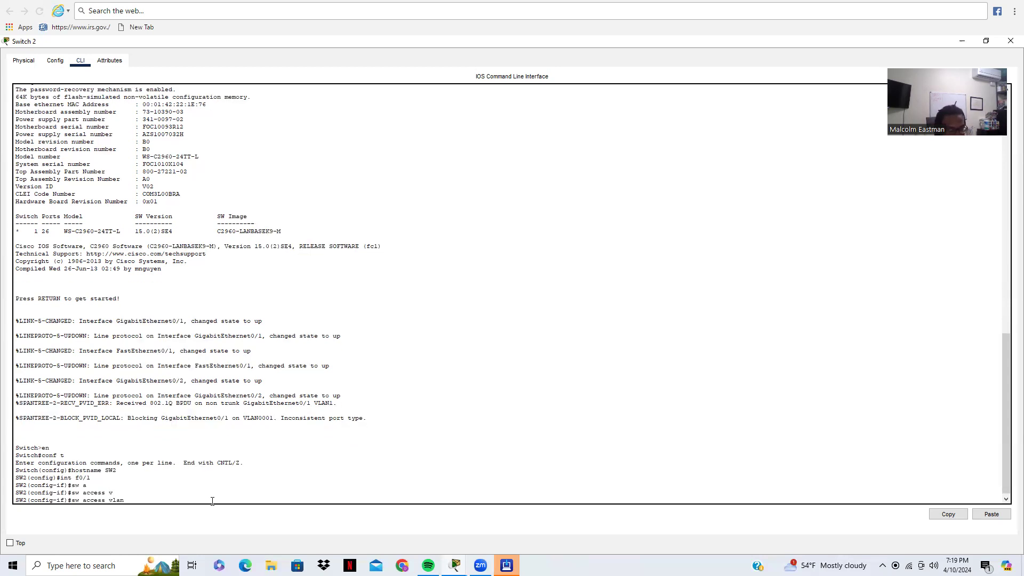
pyautogui.write('20')
pyautogui.press('Return')
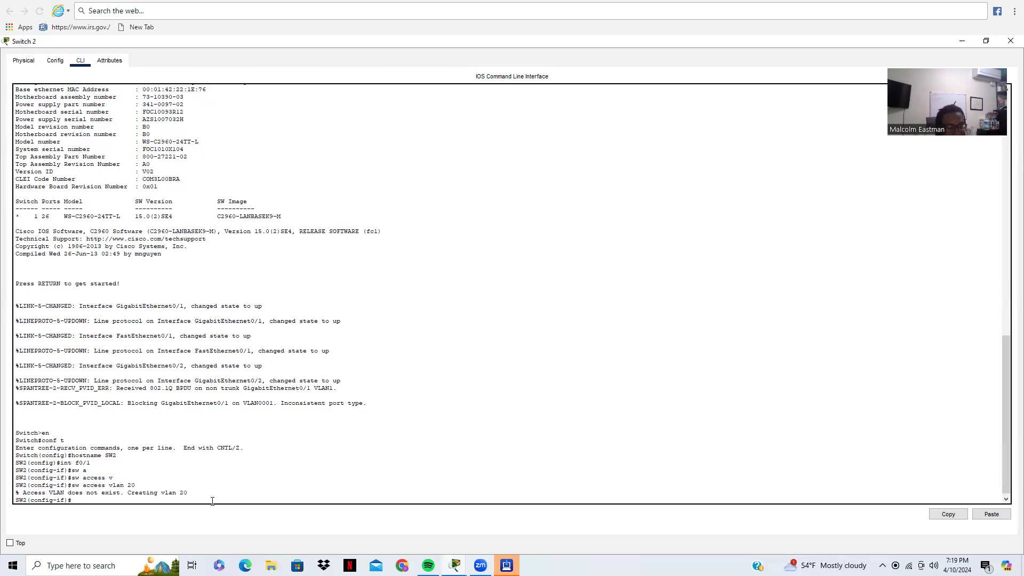
# Display SW2's VLAN table from configuration mode, check the VLAN 20 entry and quit the listing.
pyautogui.write('do show')
pyautogui.write(' vls')
pyautogui.press('Return')
pyautogui.moveTo(213, 410); pyautogui.dragTo(16, 411)
pyautogui.tripleClick(59, 412)
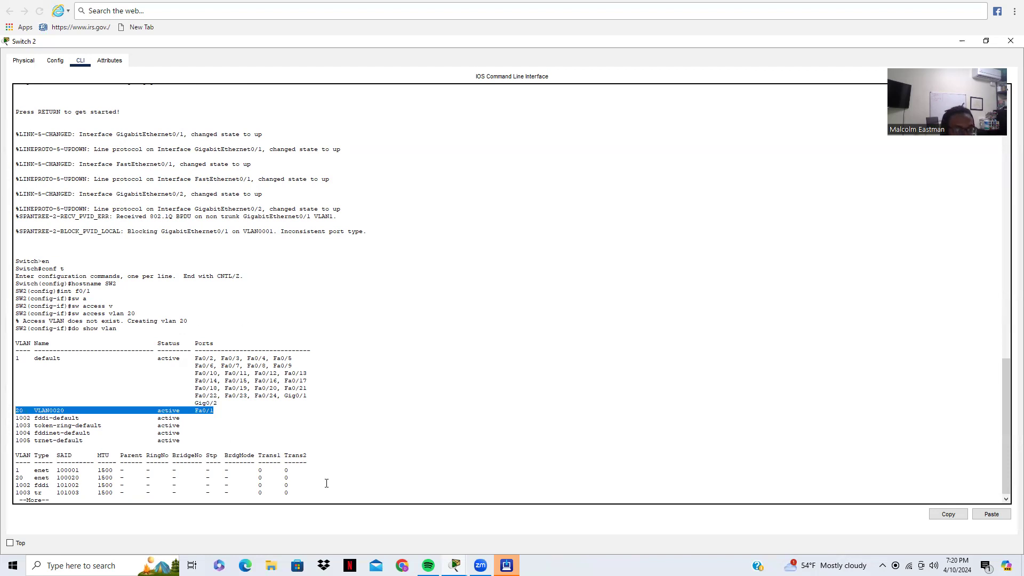
pyautogui.click(354, 500)
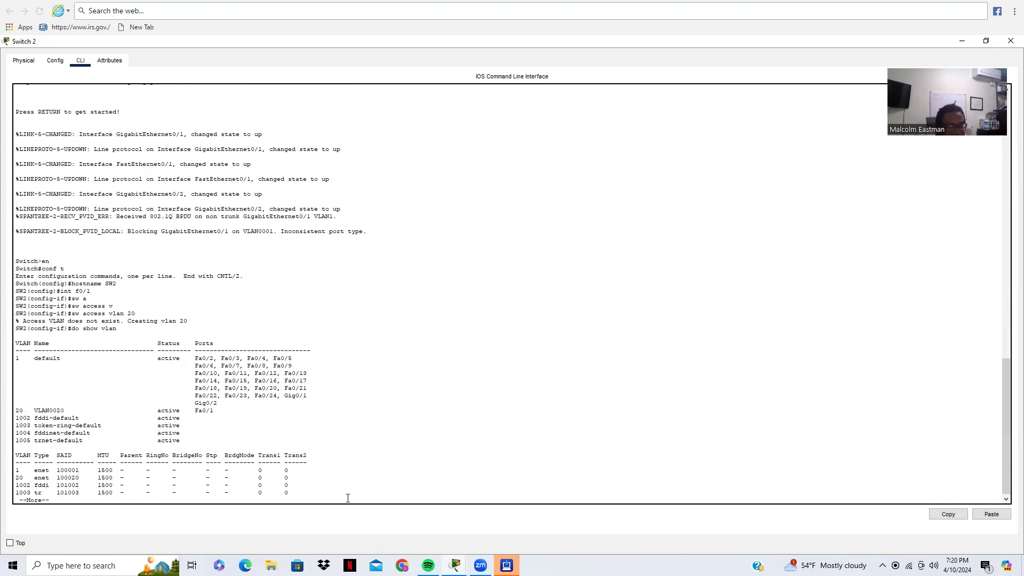
pyautogui.press('q')
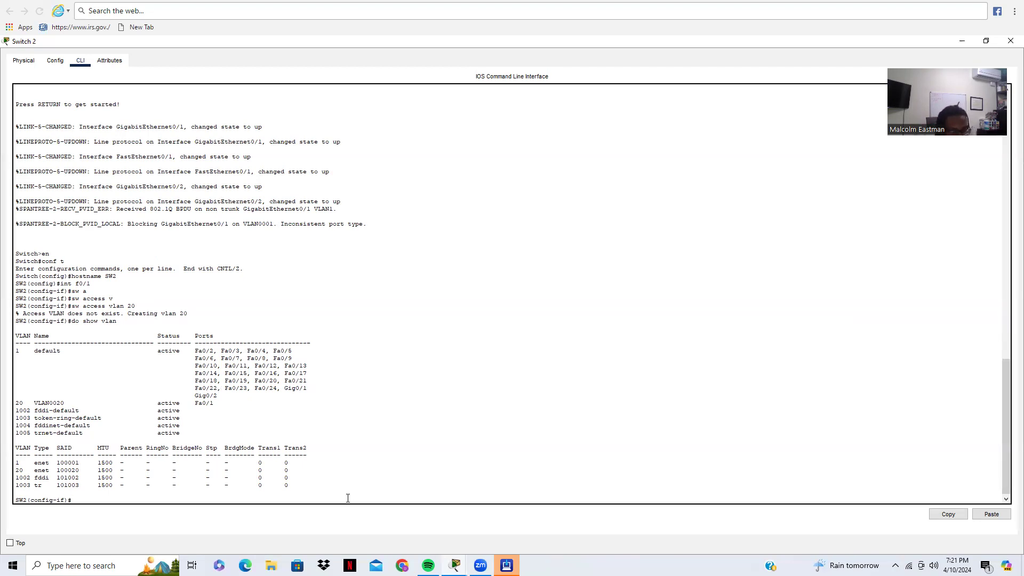
# Set SW2's interface g0/1 to switchport mode trunk.
pyautogui.write('int g0/1')
pyautogui.press('Return')
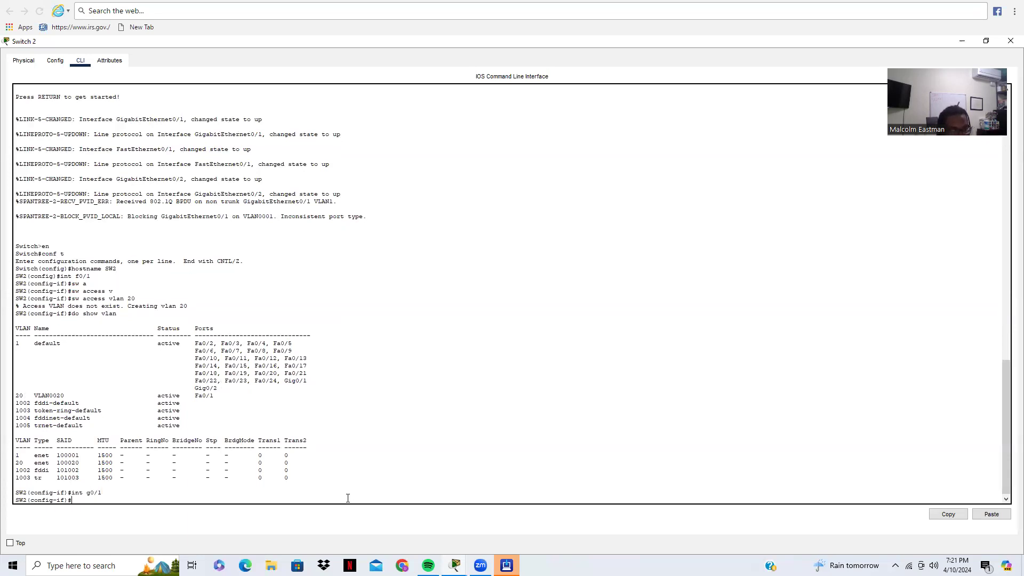
pyautogui.write('sw')
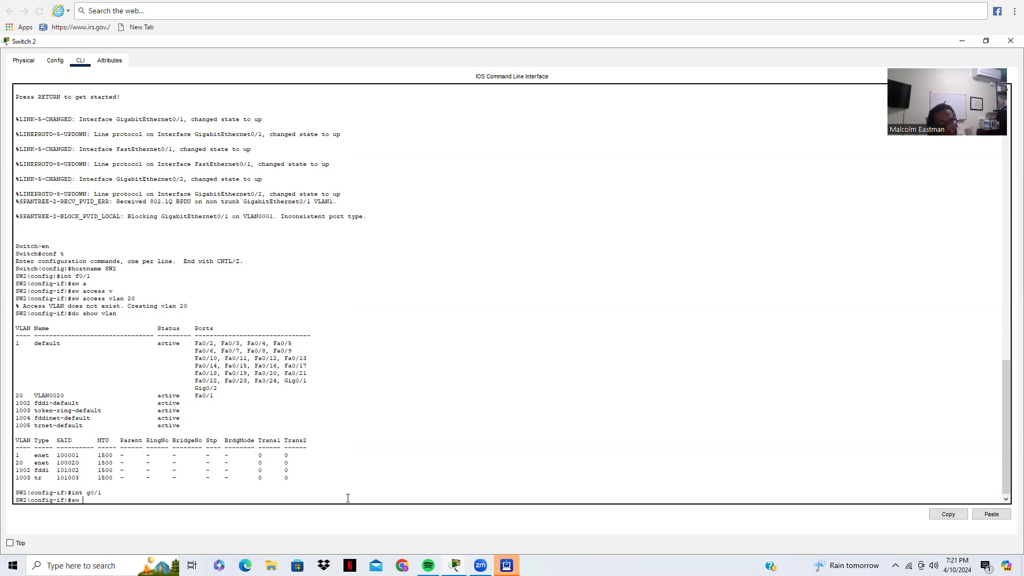
pyautogui.write(' m')
pyautogui.press('Tab')
pyautogui.write('tr')
pyautogui.press('Tab')
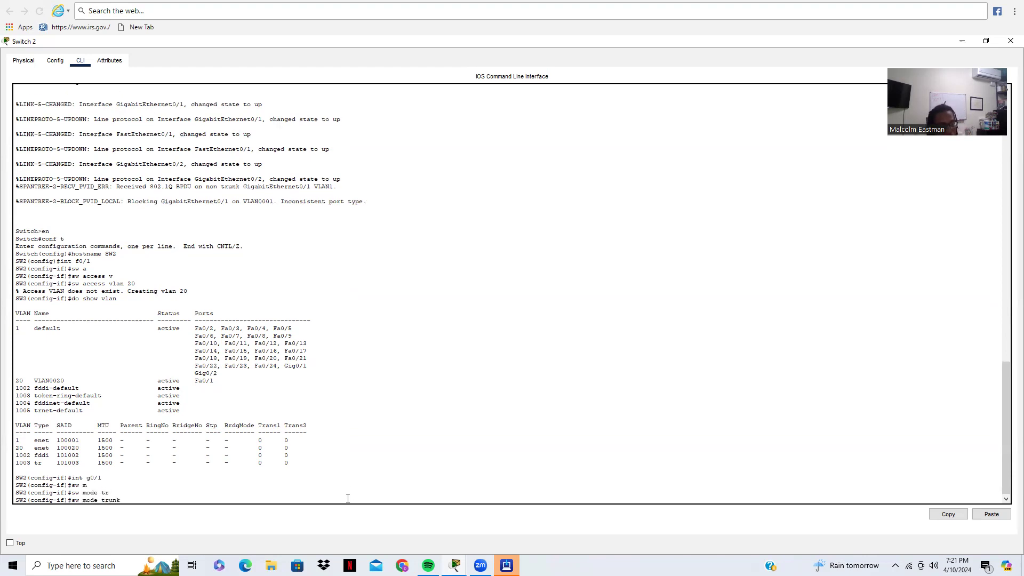
pyautogui.press('Return')
# Disable trunk negotiation on SW2's g0/1 with switchport nonegotiate.
pyautogui.write('sw')
pyautogui.press('Tab')
pyautogui.write('n')
pyautogui.press('Tab')
pyautogui.press('Return')
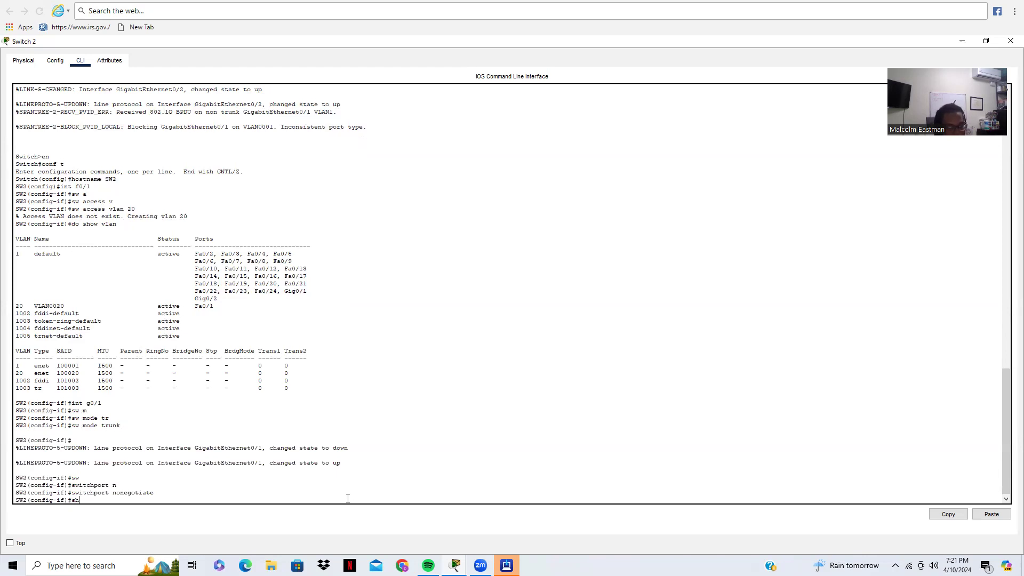
# Display SW2's interface trunk status and check which VLANs g0/1 allows.
pyautogui.write('do show')
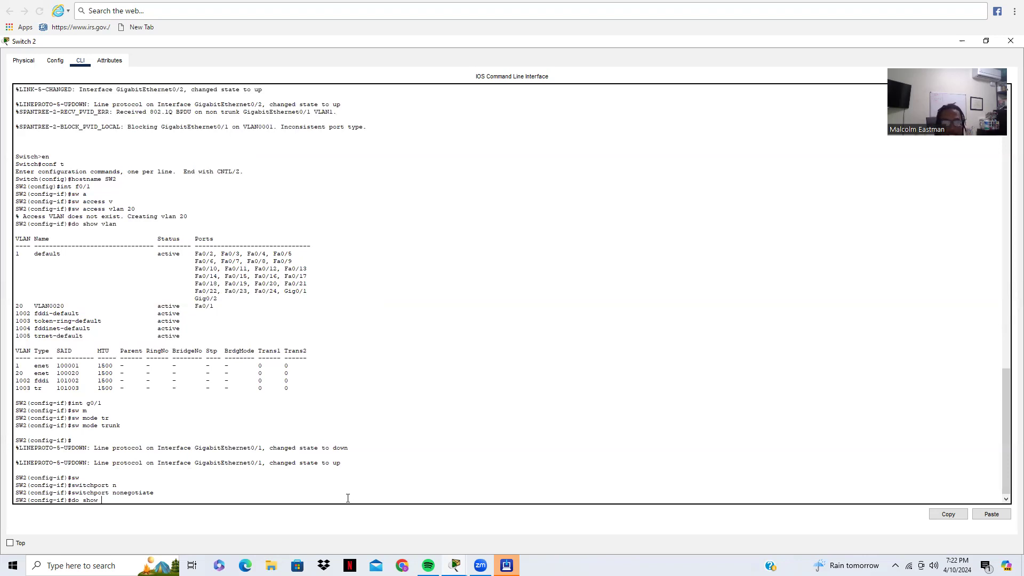
pyautogui.write('int tr')
pyautogui.press('Tab')
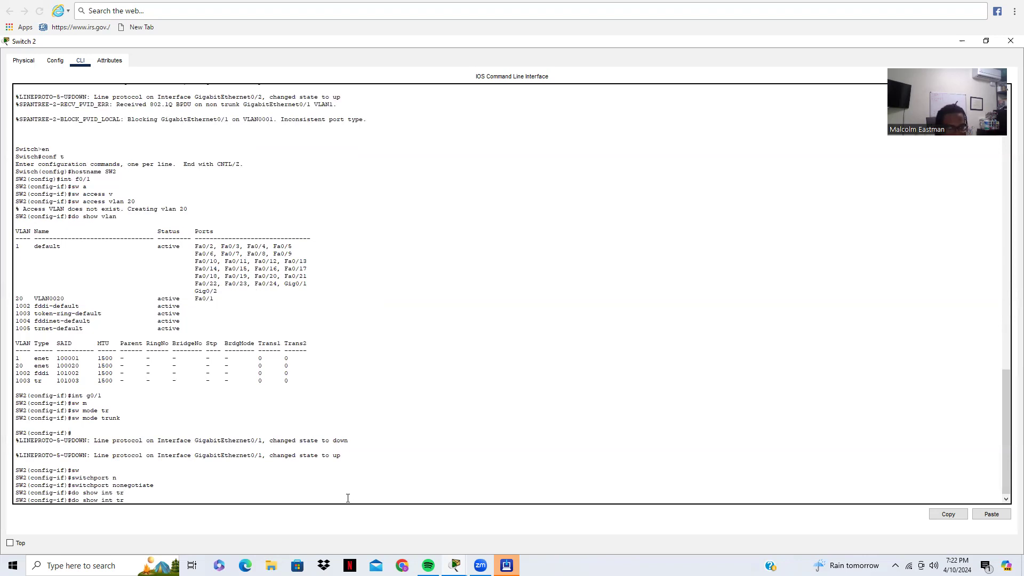
pyautogui.press('Return')
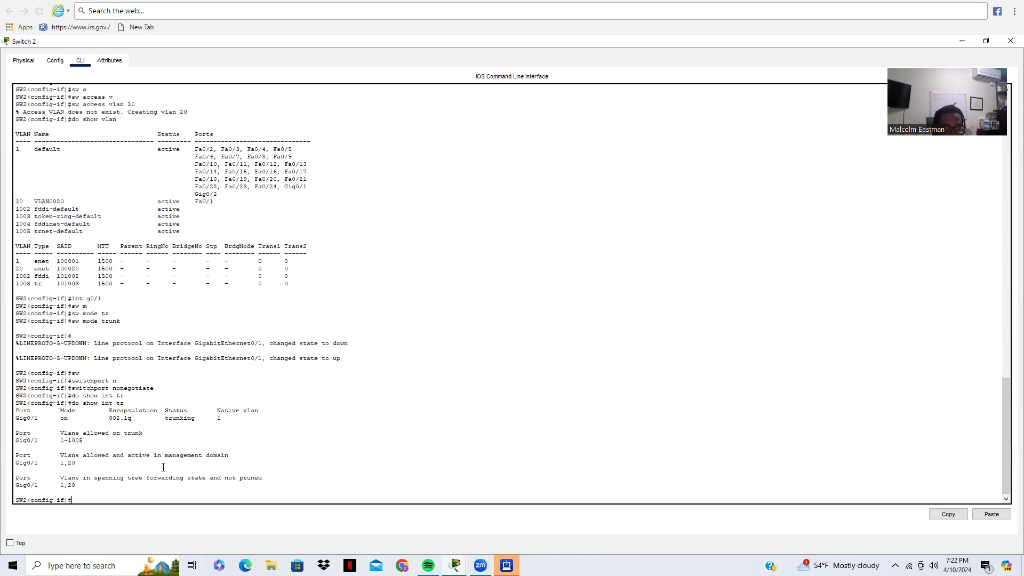
# Limit the allowed VLANs on SW2's g0/1 trunk to 10,20 and display the interface trunk status.
pyautogui.write('sw t')
pyautogui.press('Tab')
pyautogui.write('a')
pyautogui.press('Tab')
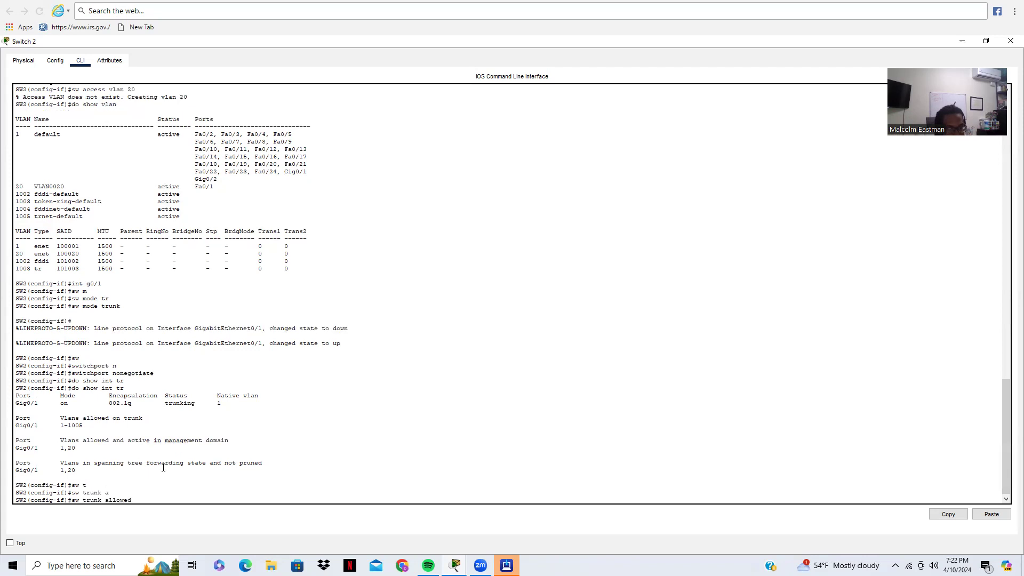
pyautogui.write('v')
pyautogui.press('Tab')
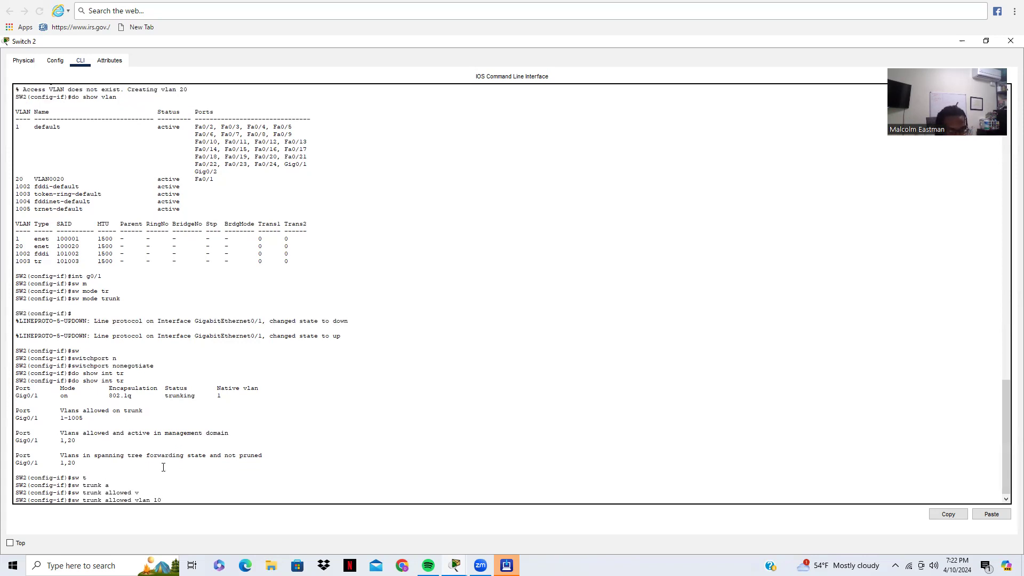
pyautogui.write('10,20')
pyautogui.press('Return')
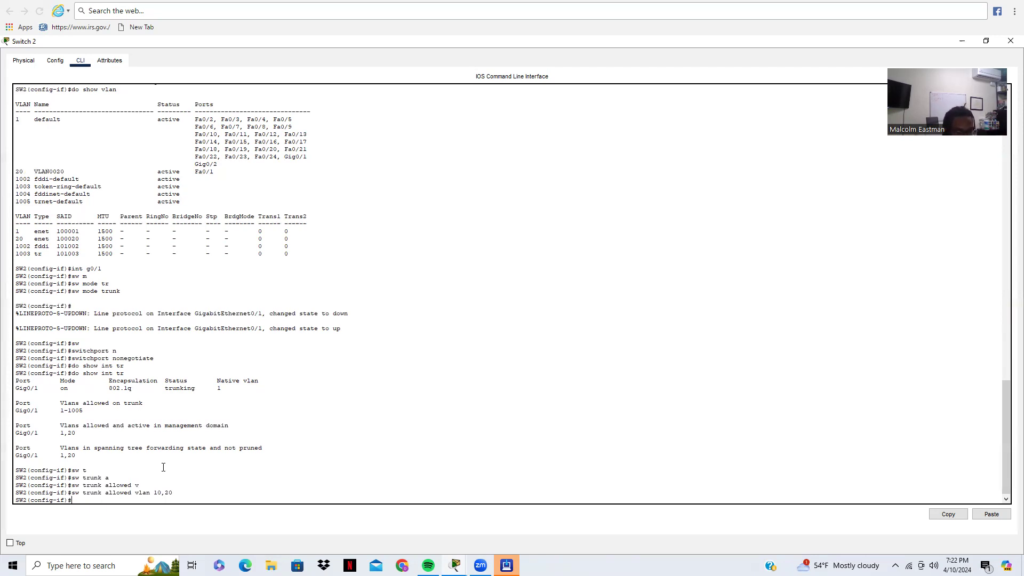
pyautogui.write('do show int trunk')
pyautogui.press('Return')
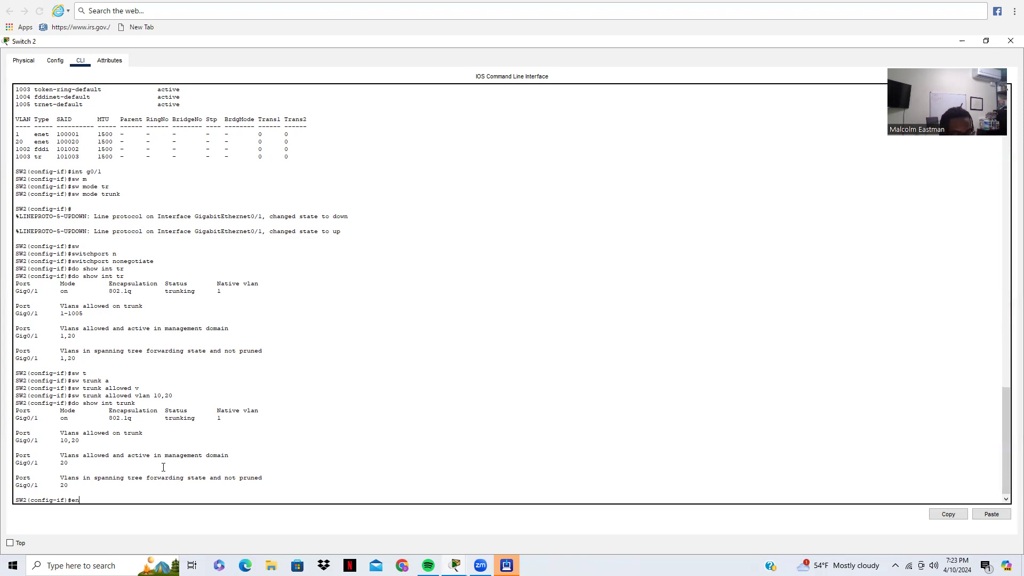
# End configuration mode on SW2, exit the console session and close the switch's window.
pyautogui.press('Return')
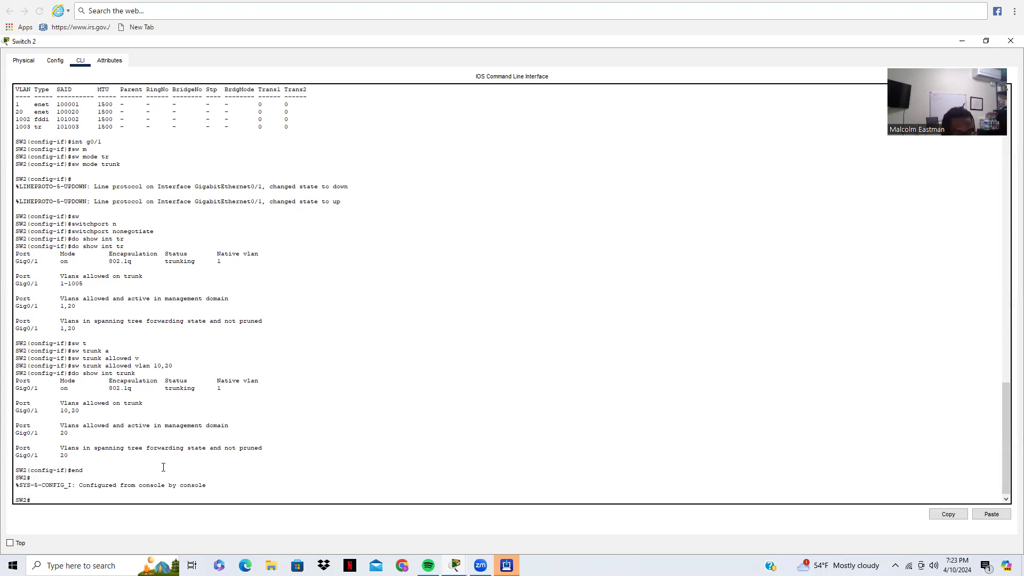
pyautogui.write('exit')
pyautogui.press('Return')
pyautogui.press('Return')
pyautogui.press('Return')
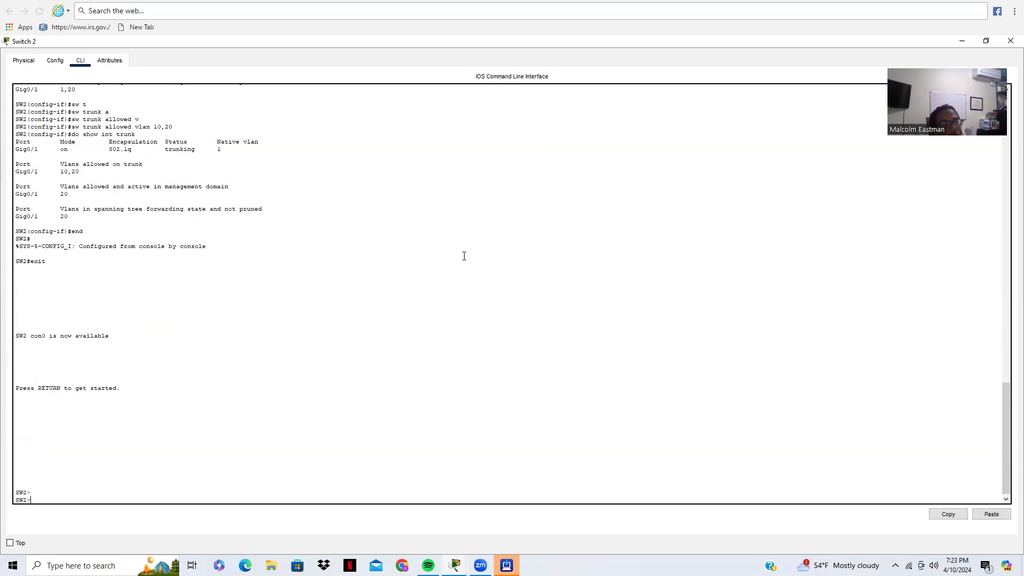
pyautogui.click(1011, 40)
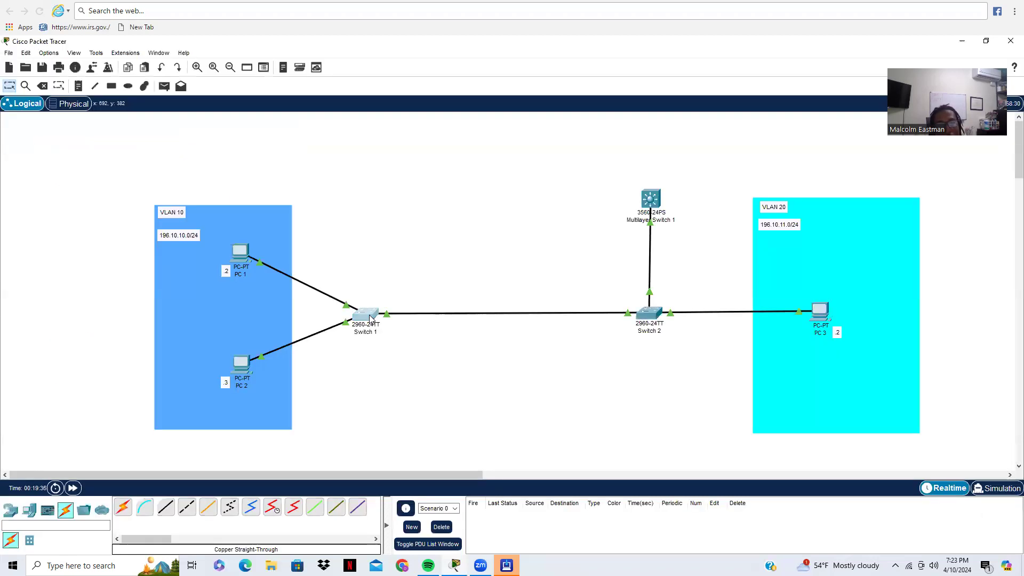
# Open Switch 1's command-line interface at full screen and enter global configuration mode.
pyautogui.click(370, 318)
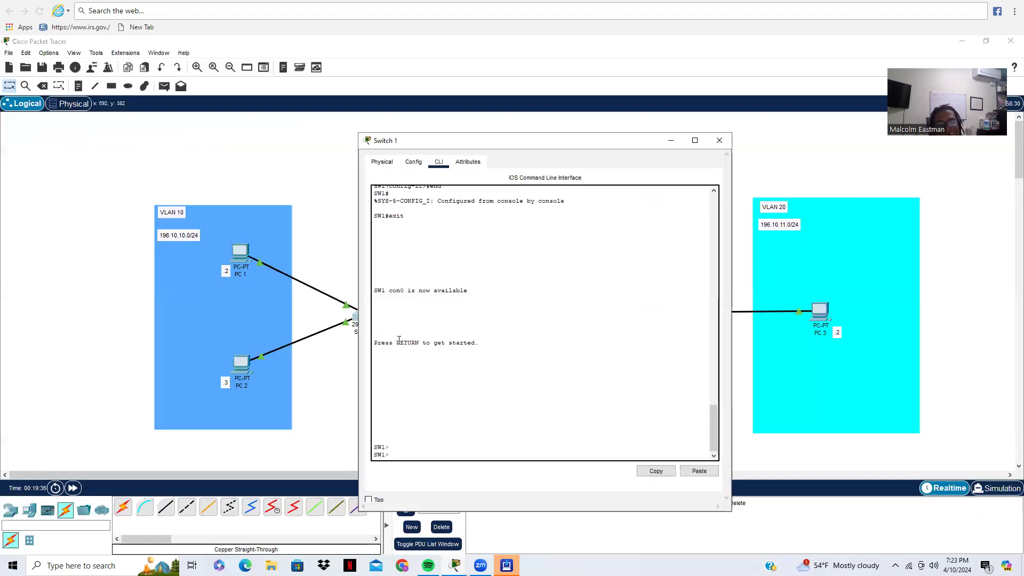
pyautogui.click(695, 140)
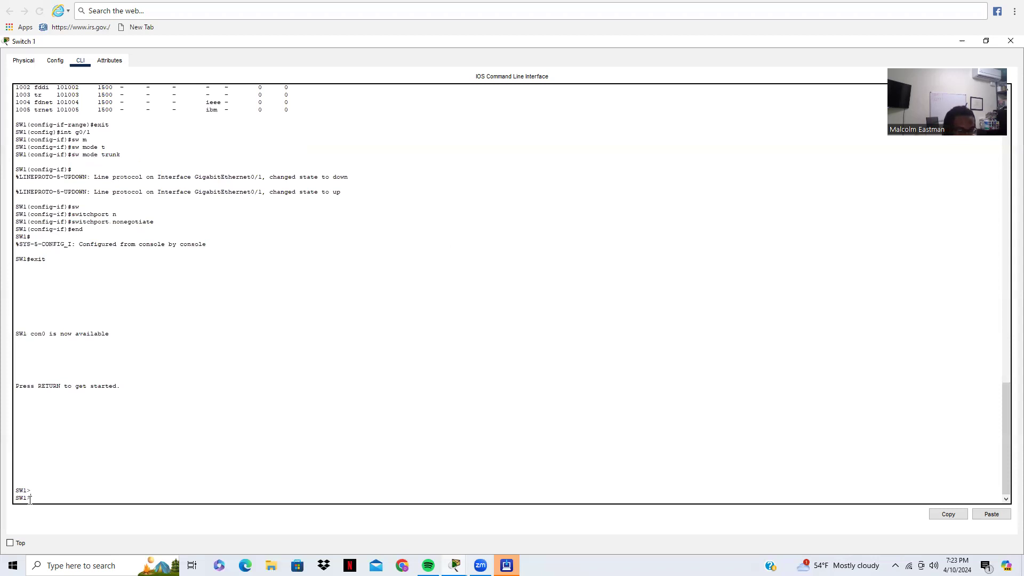
pyautogui.write('en')
pyautogui.press('Return')
pyautogui.write('con')
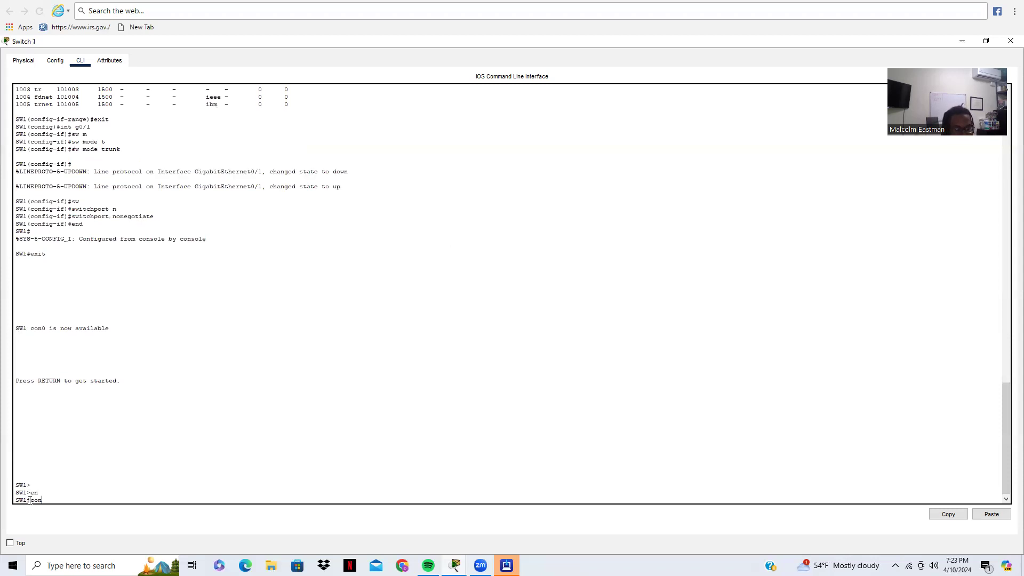
pyautogui.write('f t')
pyautogui.press('Return')
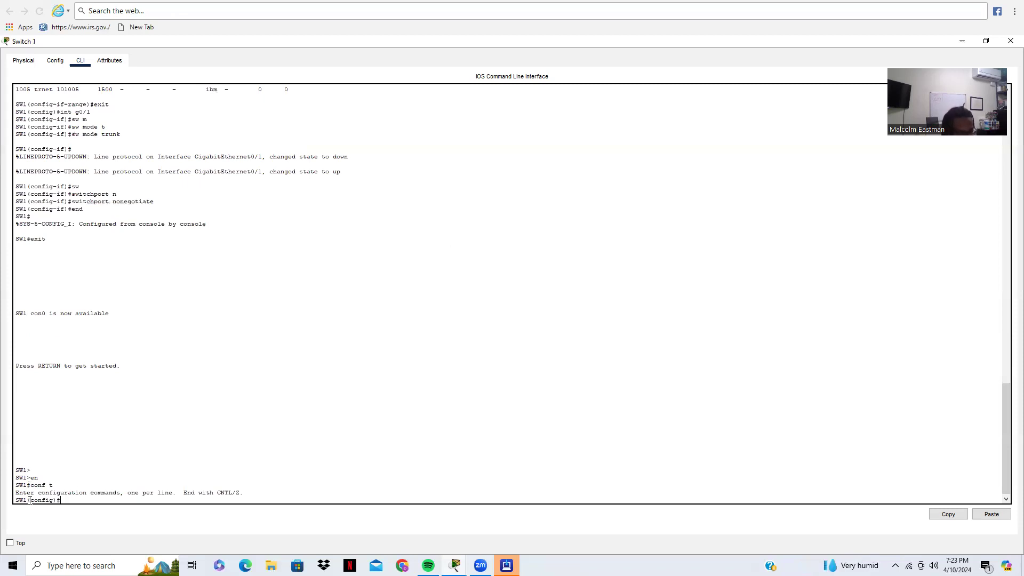
# Limit the allowed VLANs on SW1's g0/1 trunk to 10,20.
pyautogui.write('int g0/1')
pyautogui.press('Return')
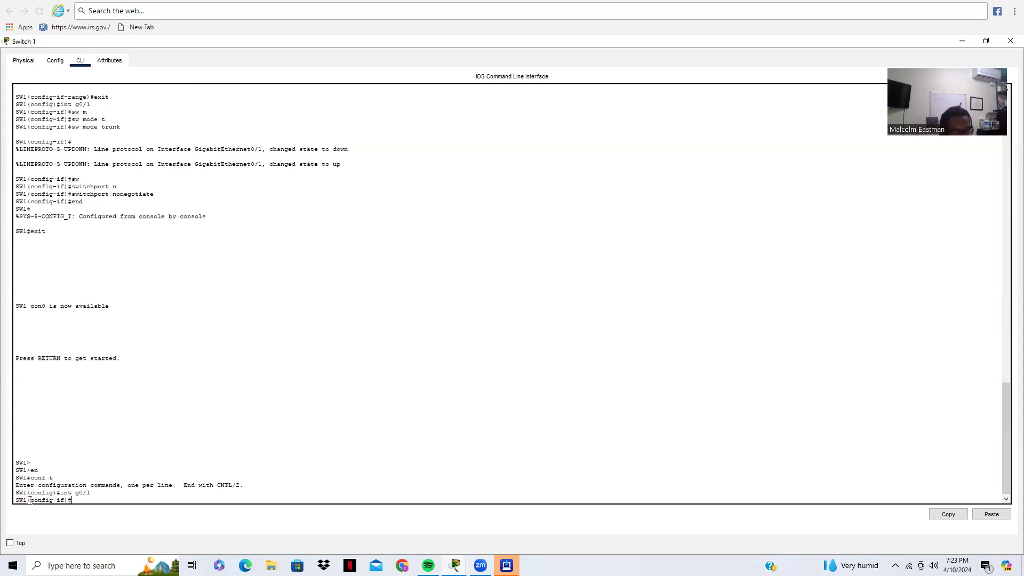
pyautogui.write('sw t')
pyautogui.press('Tab')
pyautogui.write('a')
pyautogui.press('Tab')
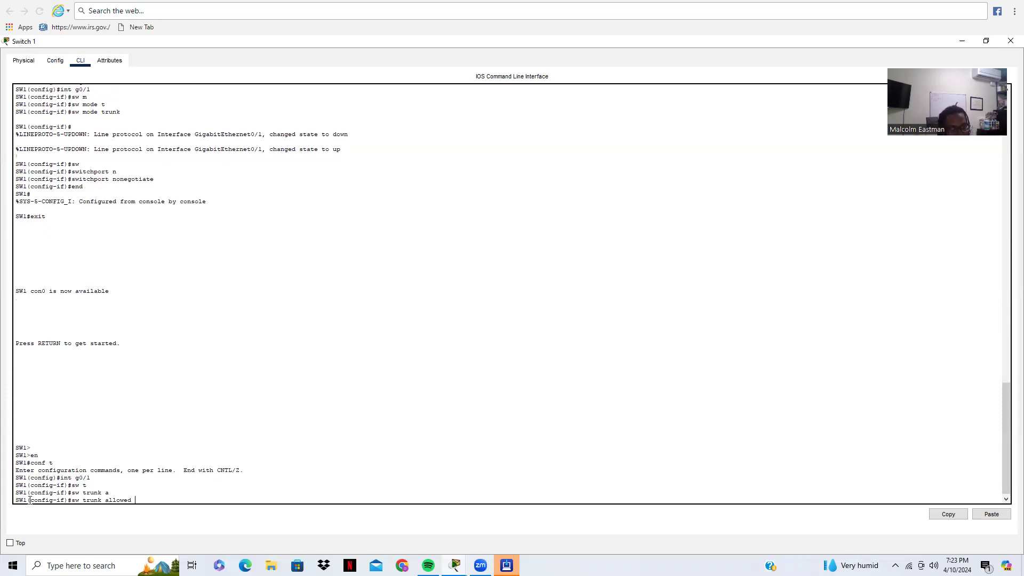
pyautogui.write('v')
pyautogui.press('Tab')
pyautogui.write('10,2')
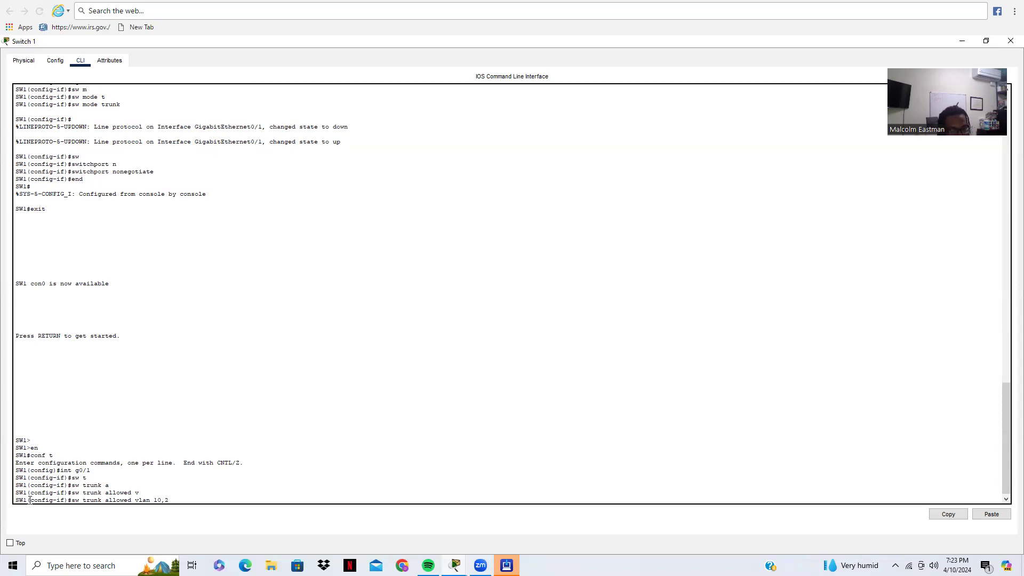
pyautogui.write('0')
pyautogui.press('Return')
# Display SW1's interface trunk status and check the VLANs allowed on g0/1.
pyautogui.write('do')
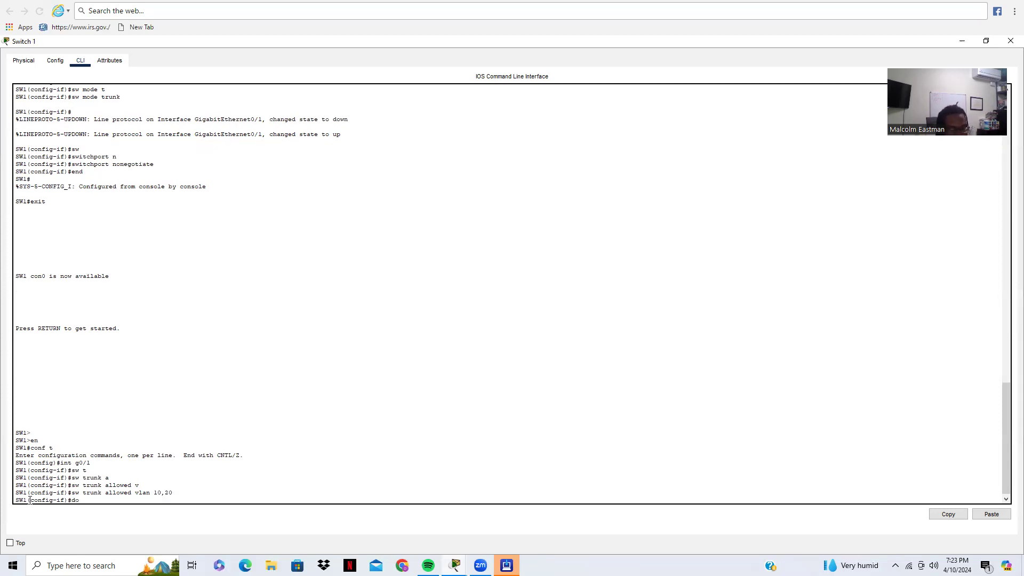
pyautogui.write(' show int tr')
pyautogui.press('Return')
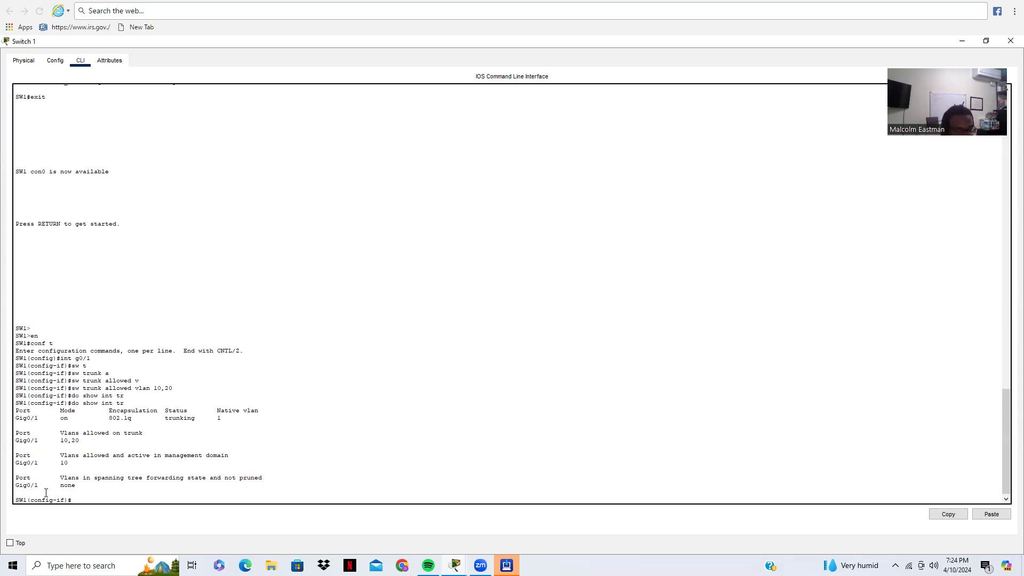
# Leave interface and global configuration modes on SW1, exit the console session and return to the user prompt.
pyautogui.write('exit')
pyautogui.press('Return')
pyautogui.press('Return')
pyautogui.press('Return')
pyautogui.write('exit')
pyautogui.press('Return')
pyautogui.press('Return')
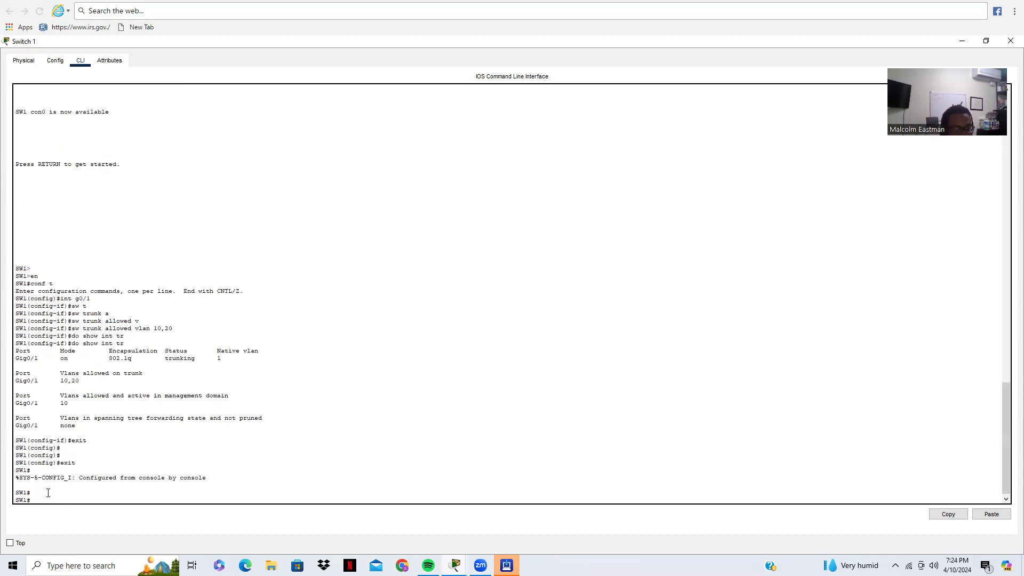
pyautogui.write('exit')
pyautogui.press('Return')
pyautogui.press('Return')
pyautogui.press('Return')
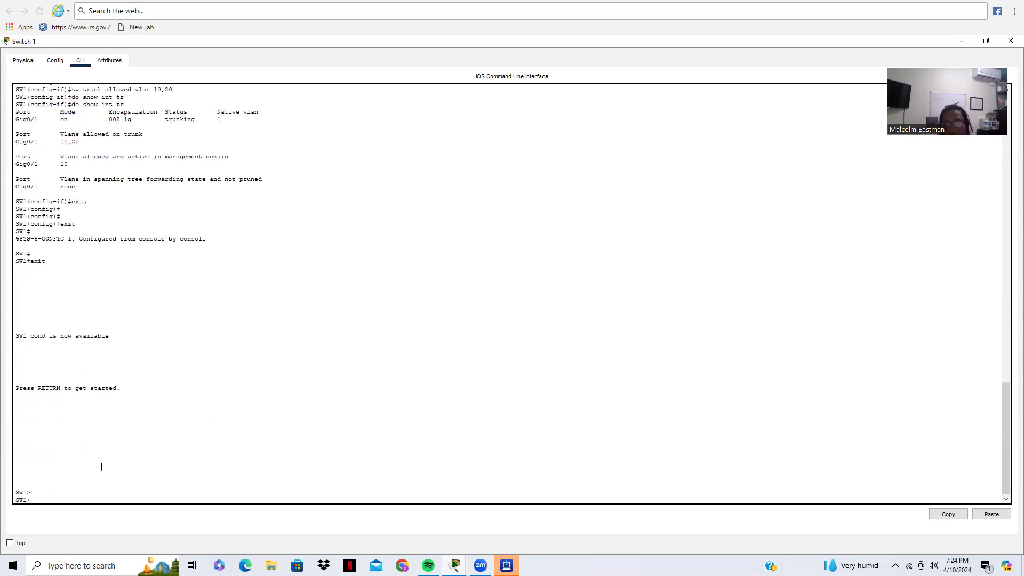
# Close Switch 1's window, open Switch 2's command-line interface at full screen and enter global configuration mode.
pyautogui.click(1011, 41)
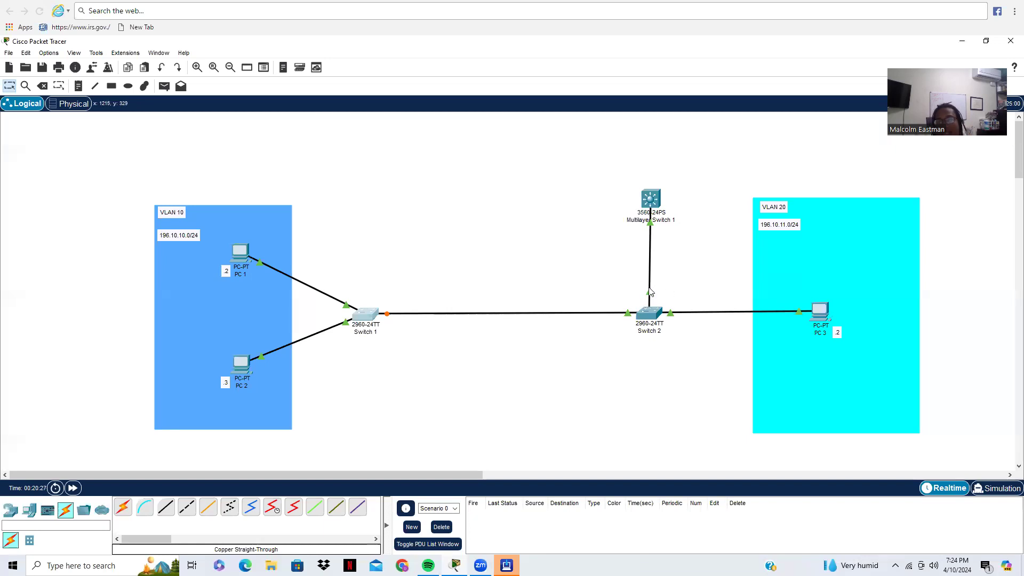
pyautogui.click(650, 316)
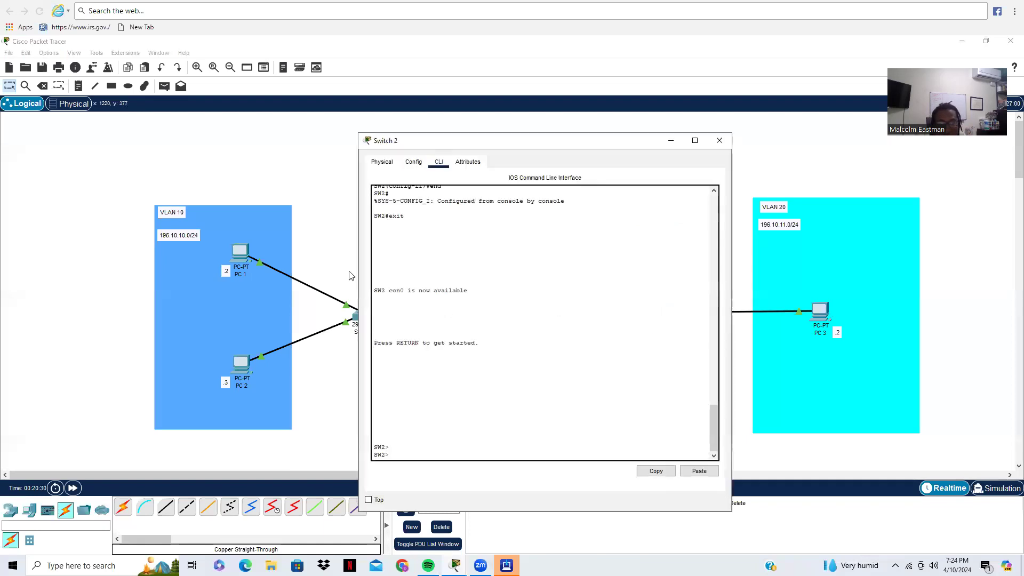
pyautogui.click(341, 257)
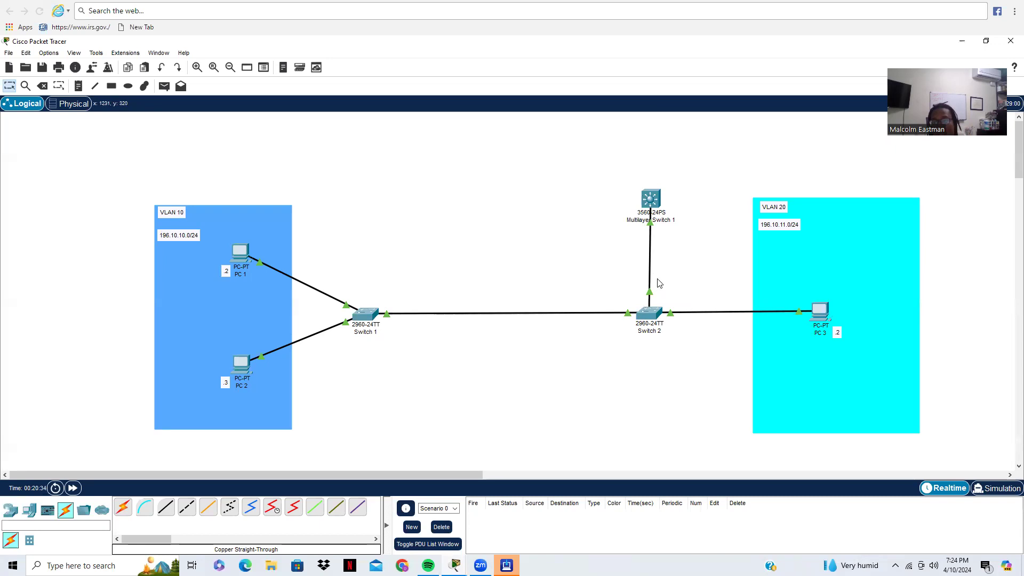
pyautogui.click(651, 313)
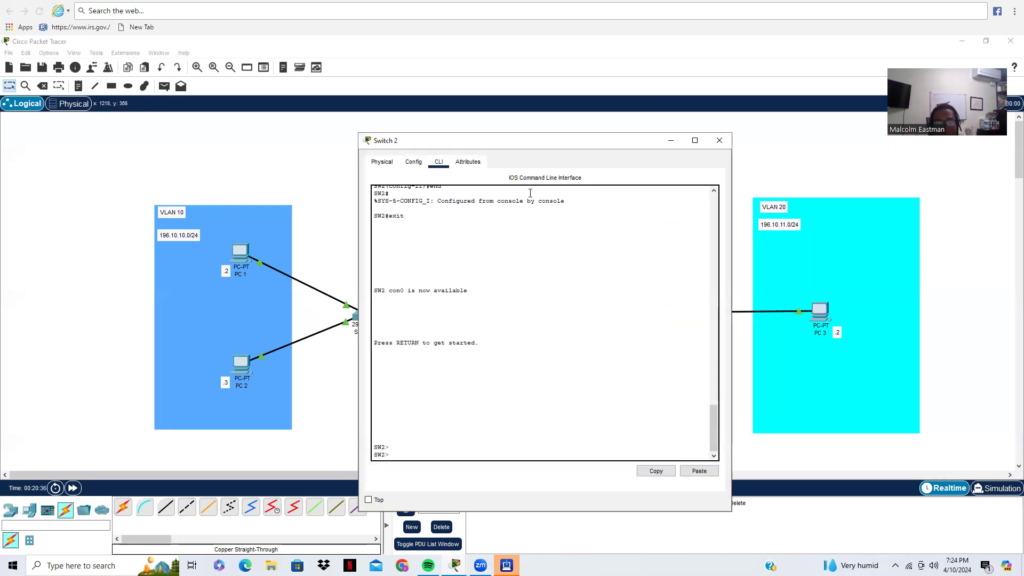
pyautogui.click(695, 141)
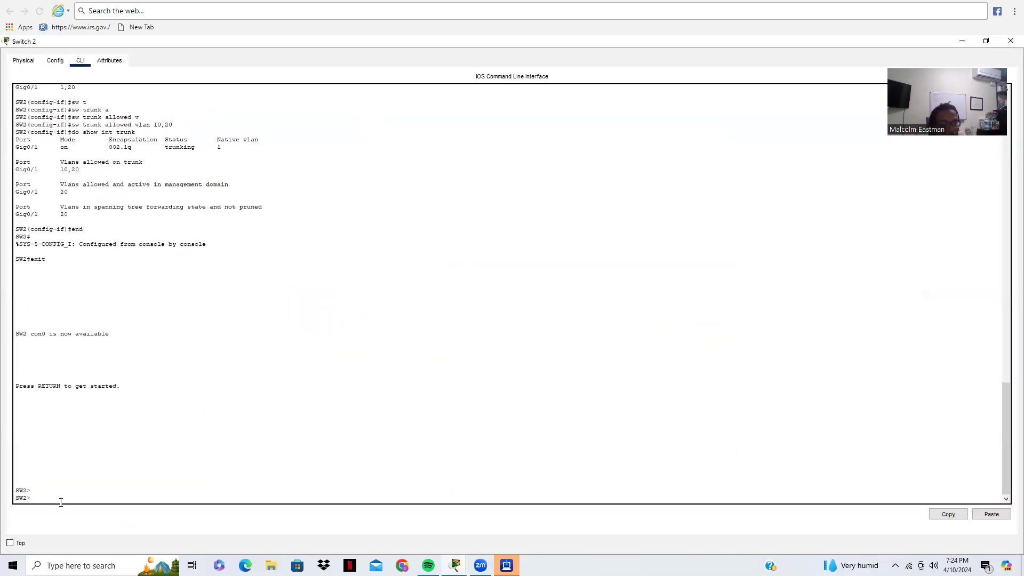
pyautogui.write('en')
pyautogui.press('Return')
pyautogui.write('conf y')
pyautogui.press('Return')
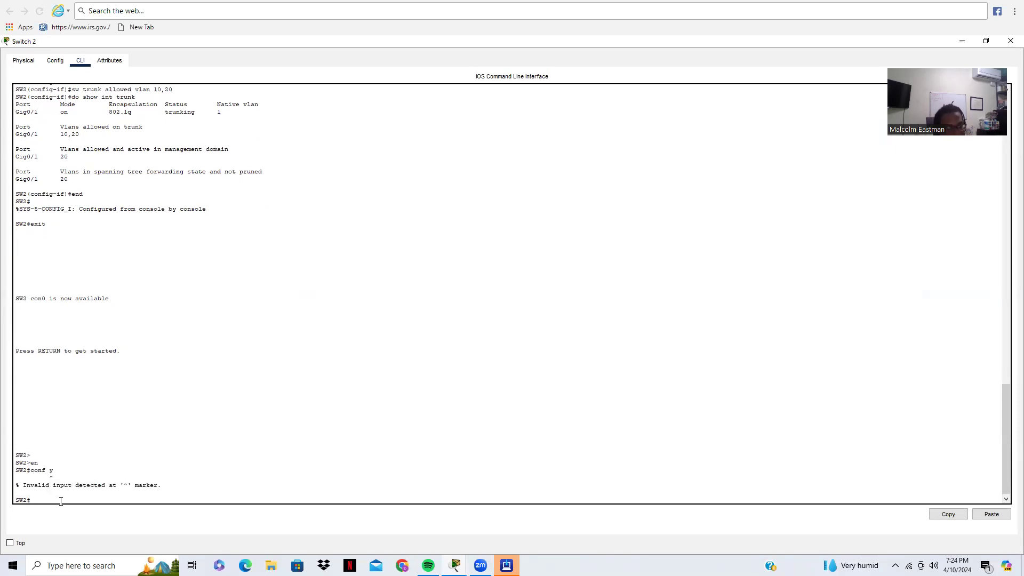
pyautogui.write('conf t')
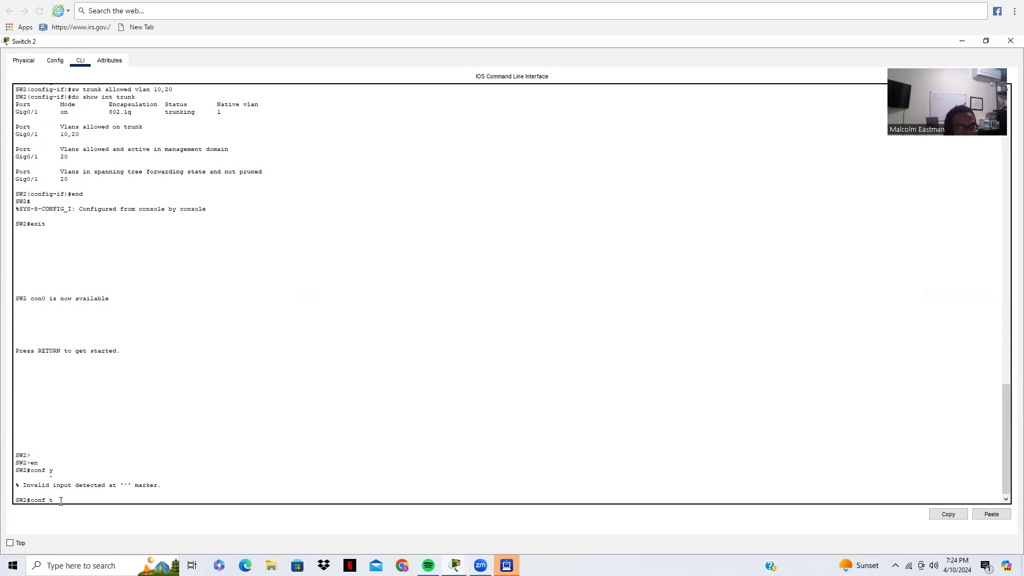
pyautogui.press('Return')
# Set interface g0/2 on SW2 to trunk mode.
pyautogui.write('int g0/2')
pyautogui.press('Return')
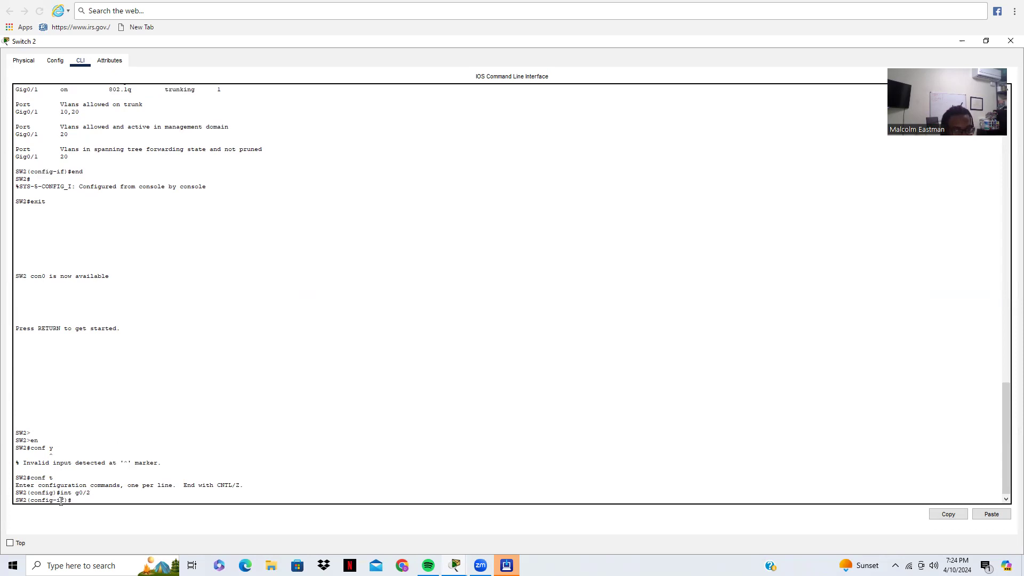
pyautogui.write('sw m')
pyautogui.write('o')
pyautogui.press('BackSpace')
pyautogui.write('tr')
pyautogui.press('Tab')
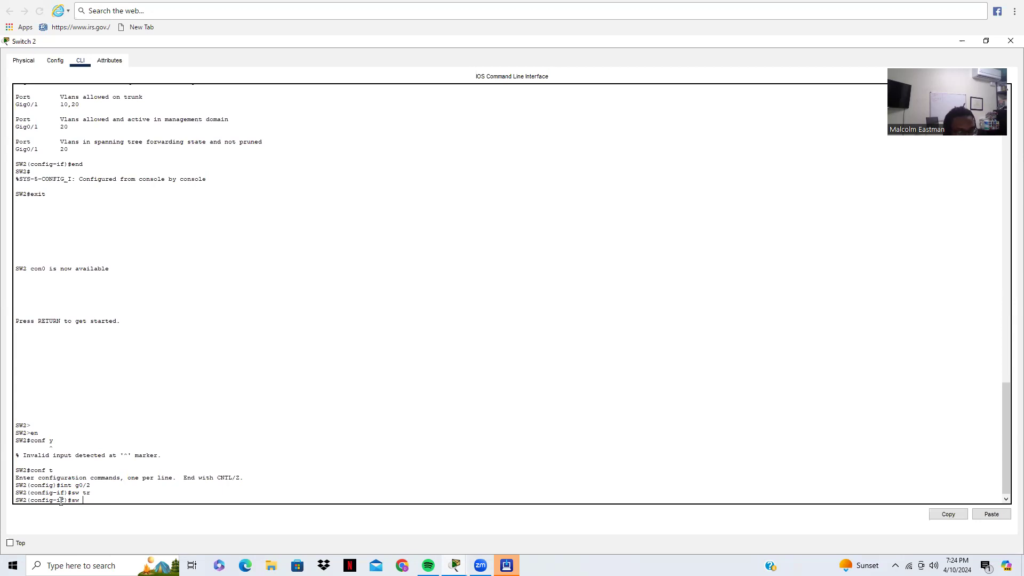
pyautogui.press('Tab')
pyautogui.write('tr')
pyautogui.press('Tab')
pyautogui.press('Return')
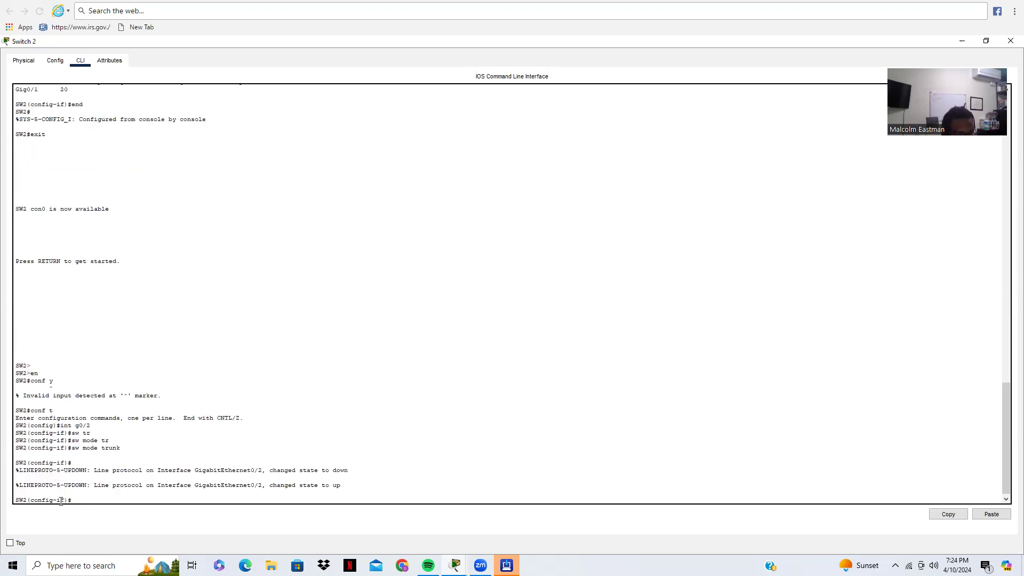
# Disable trunk negotiation on SW2's g0/2 with the nonegotiate option.
pyautogui.write('sw no')
pyautogui.press('Tab')
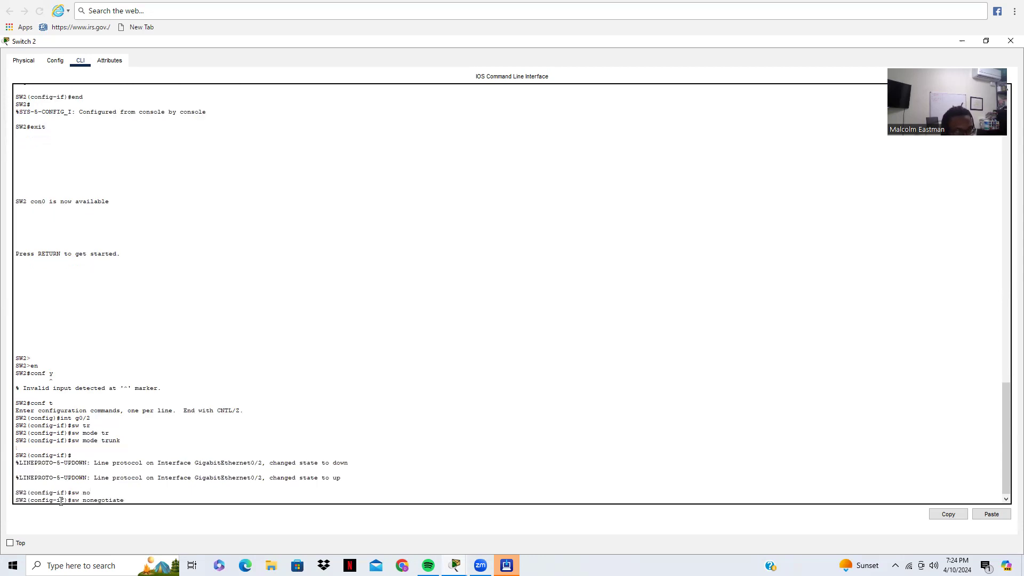
pyautogui.press('Return')
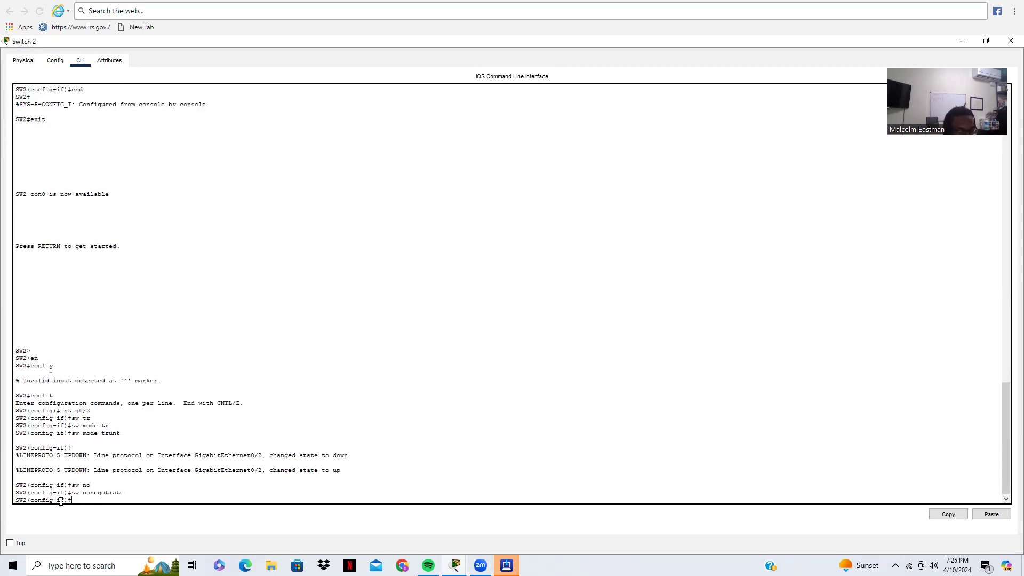
# Limit the allowed VLANs on SW2's g0/2 trunk to 10,20.
pyautogui.write('sw t')
pyautogui.press('Tab')
pyautogui.write('a')
pyautogui.press('Tab')
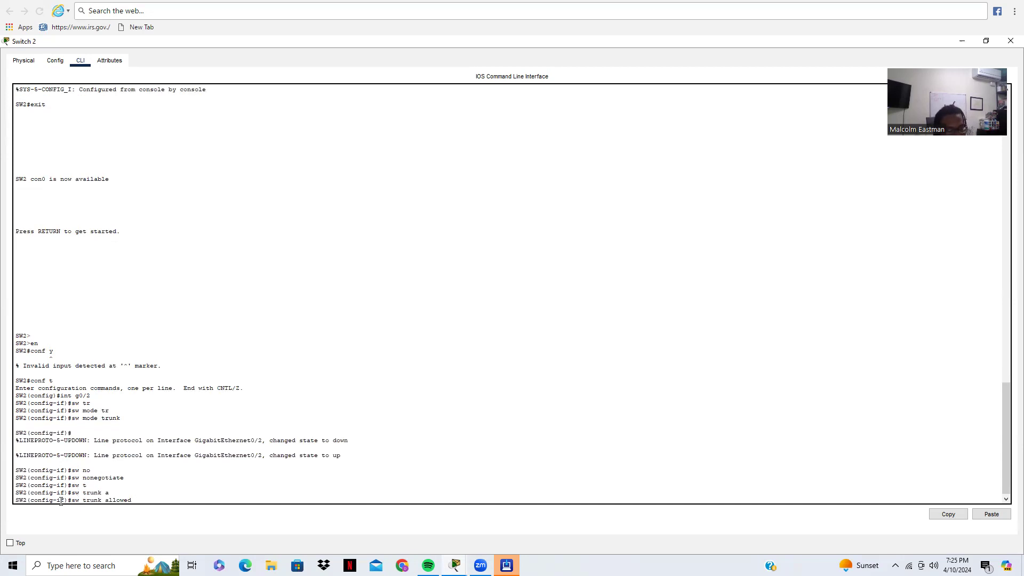
pyautogui.write('v')
pyautogui.press('Tab')
pyautogui.write('1')
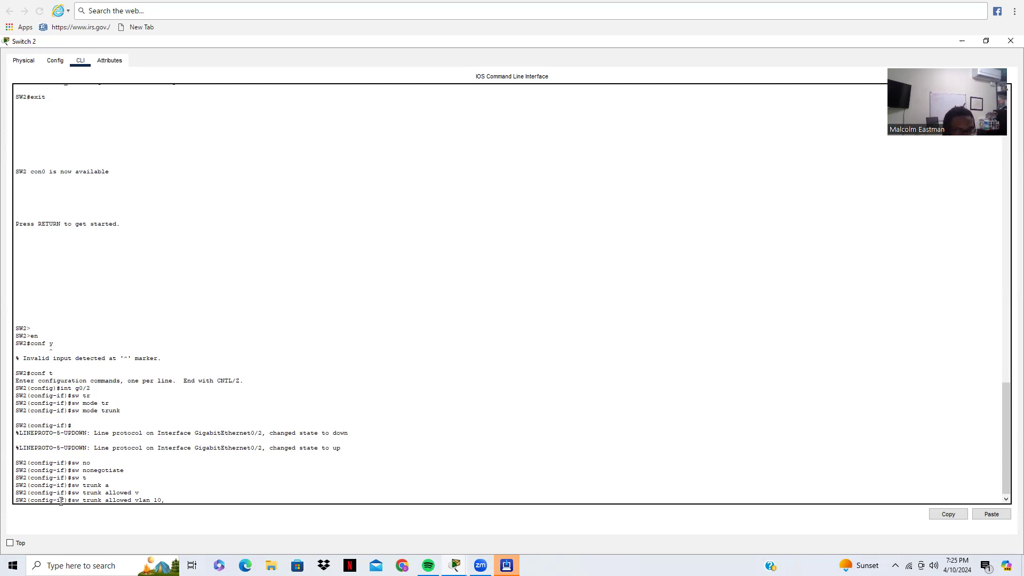
pyautogui.press('Return')
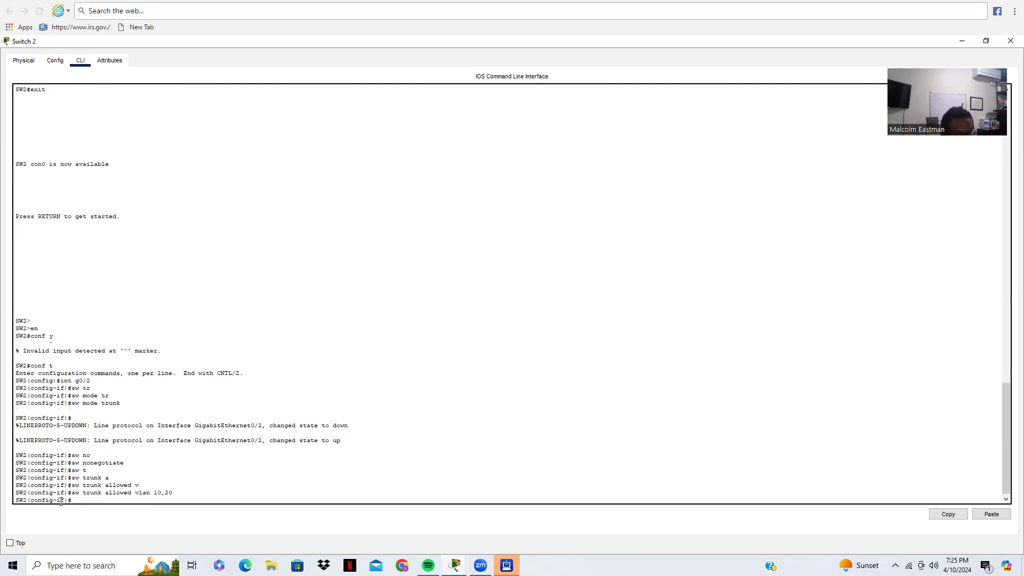
# Create VLAN 10 on SW2 from global configuration mode and display the interface trunk status to check both trunks.
pyautogui.write('exi')
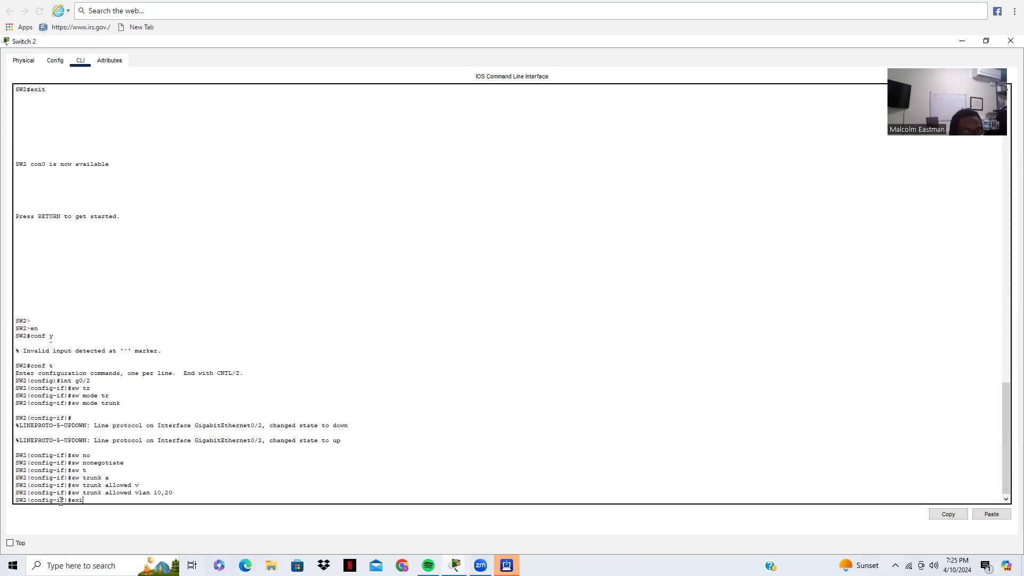
pyautogui.write('t')
pyautogui.press('Return')
pyautogui.write('vlan 1')
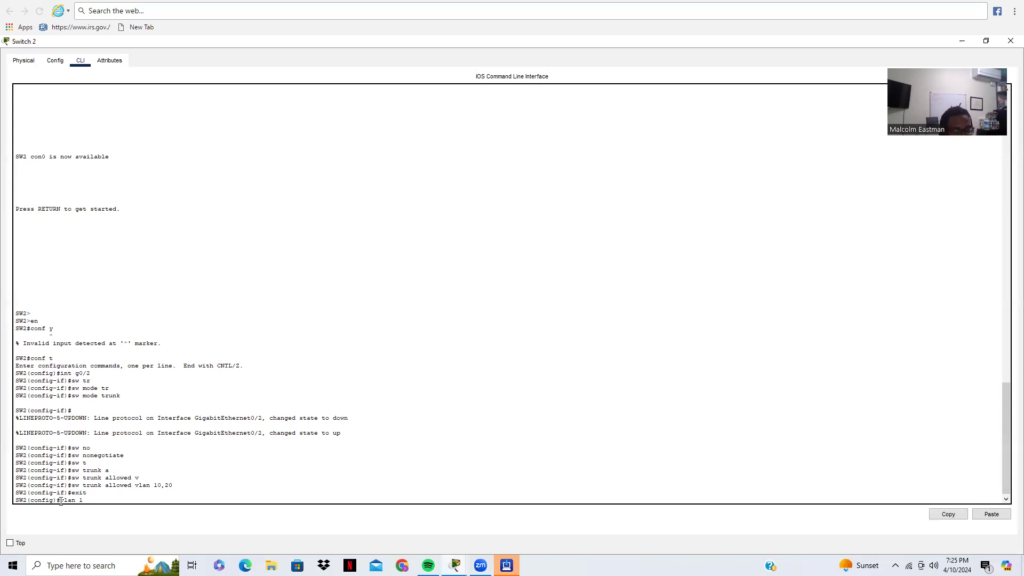
pyautogui.write('0')
pyautogui.press('Return')
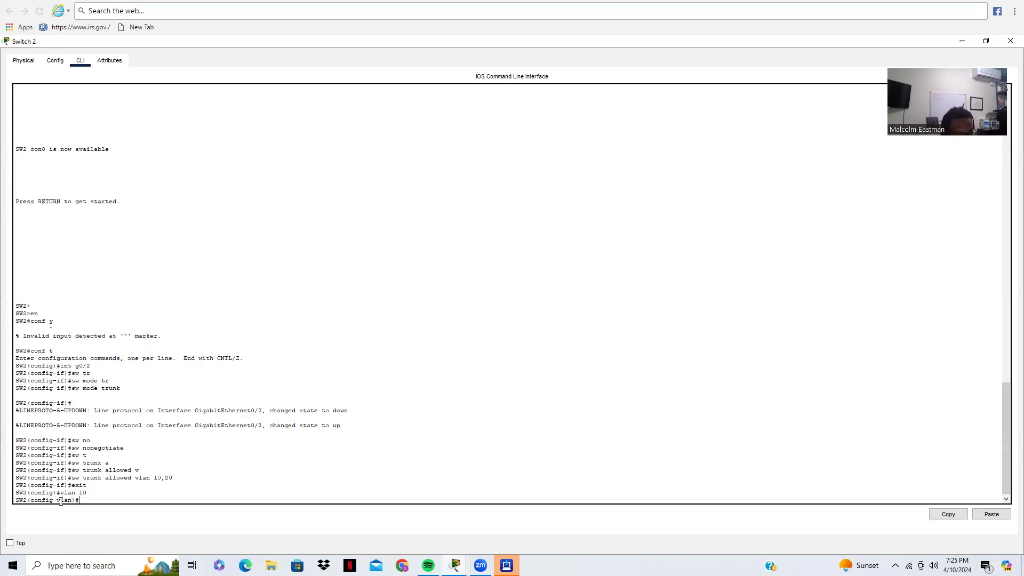
pyautogui.write('sho')
pyautogui.press('BackSpace')
pyautogui.press('BackSpace')
pyautogui.press('BackSpace')
pyautogui.write('exit')
pyautogui.press('Return')
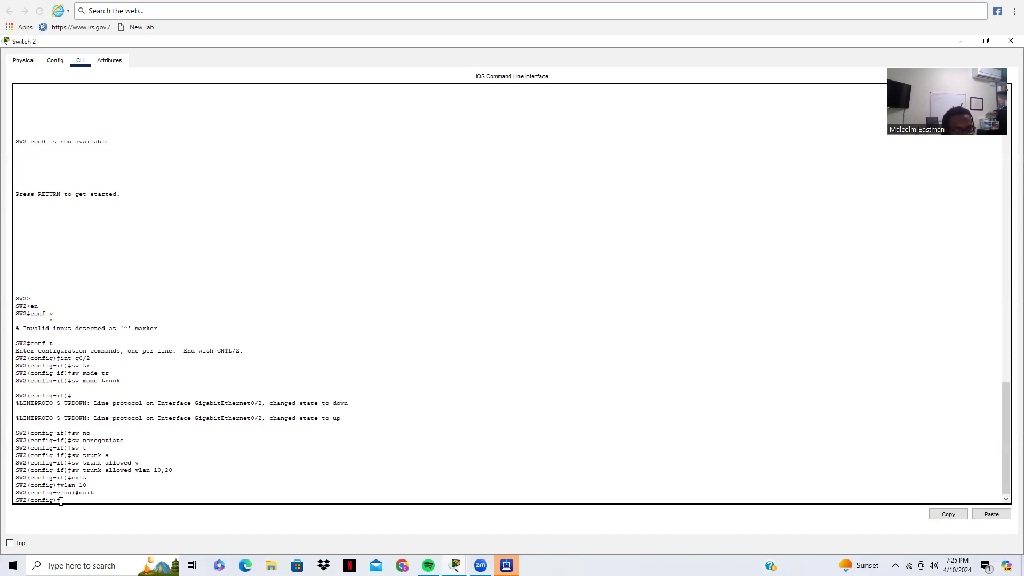
pyautogui.write('nfig)#do show int trunk')
pyautogui.press('Return')
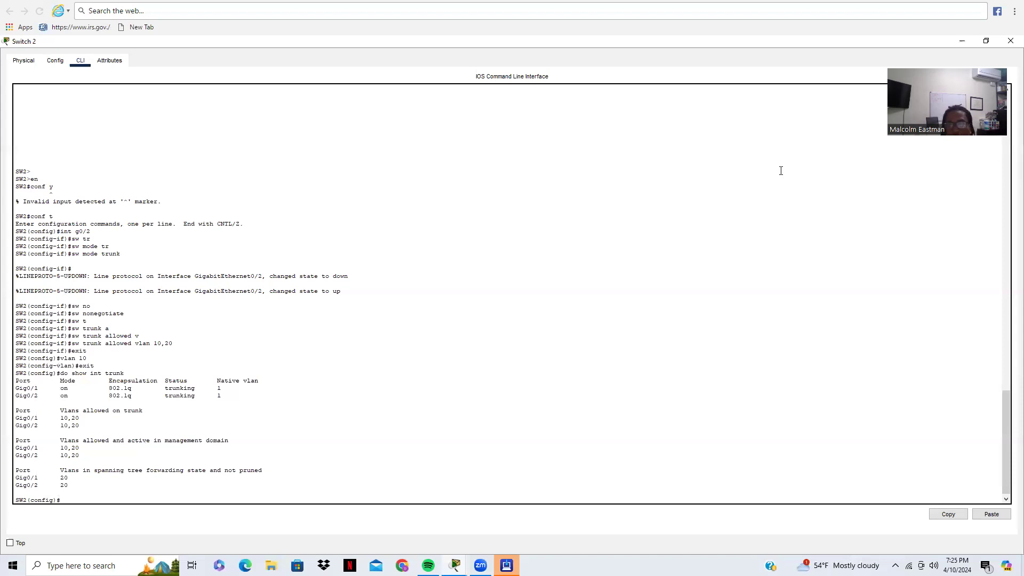
# Leave configuration mode on SW2, exit the console session and close the Switch 2 window.
pyautogui.write('en')
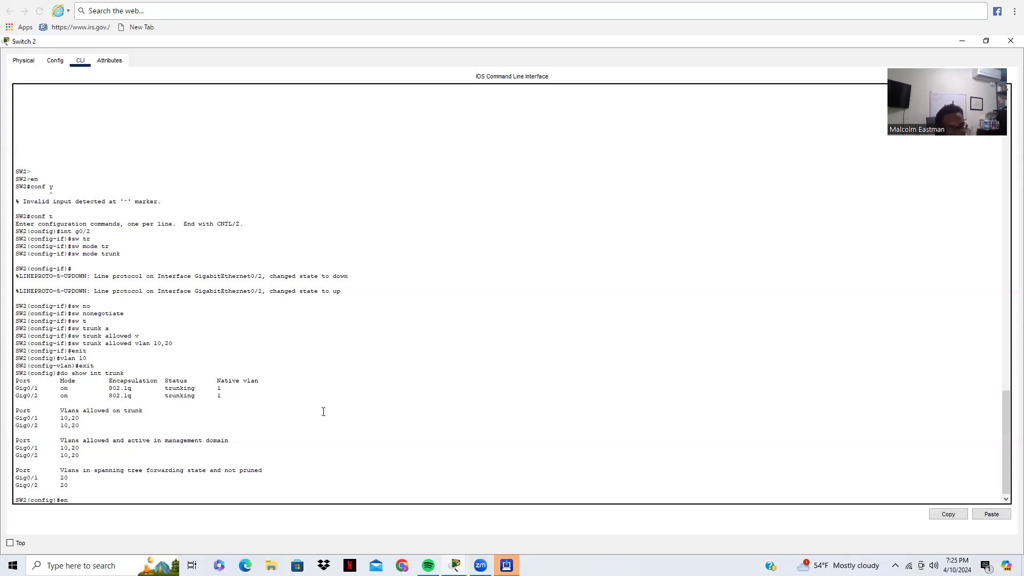
pyautogui.write('d')
pyautogui.press('Return')
pyautogui.write('exit')
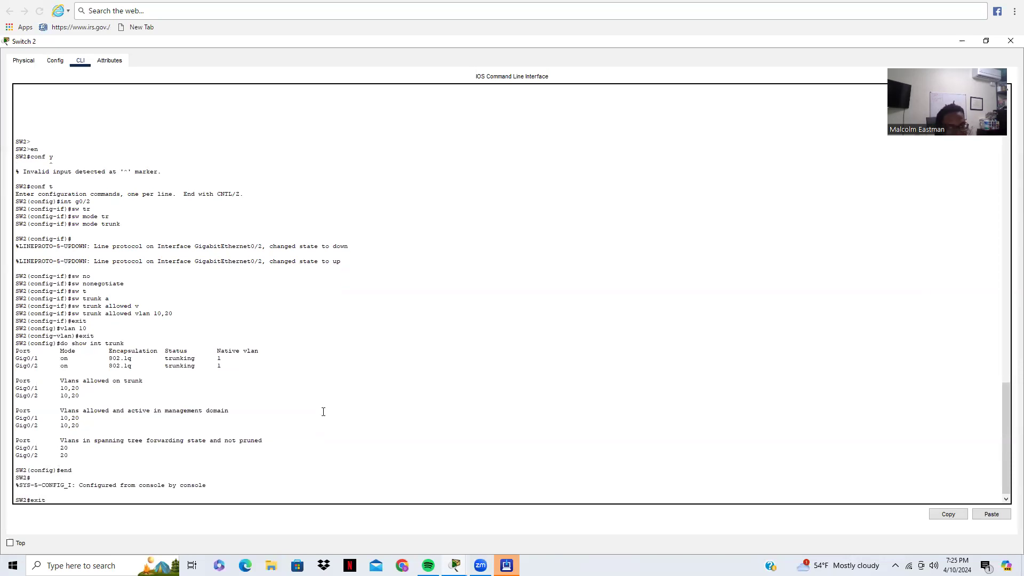
pyautogui.press('Return')
pyautogui.press('Return')
pyautogui.press('Return')
pyautogui.press('Return')
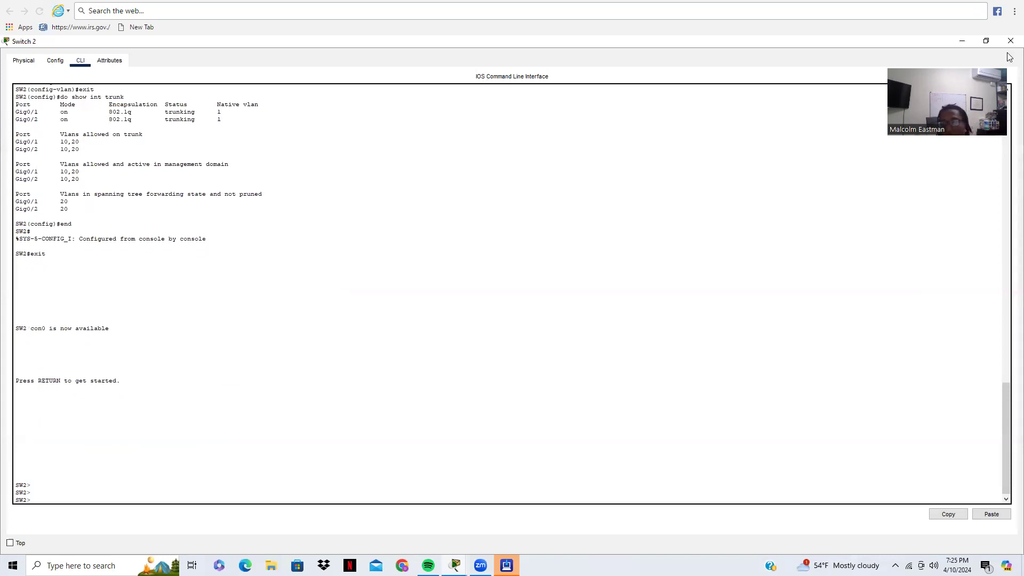
pyautogui.hotkey('alt', 'F4')
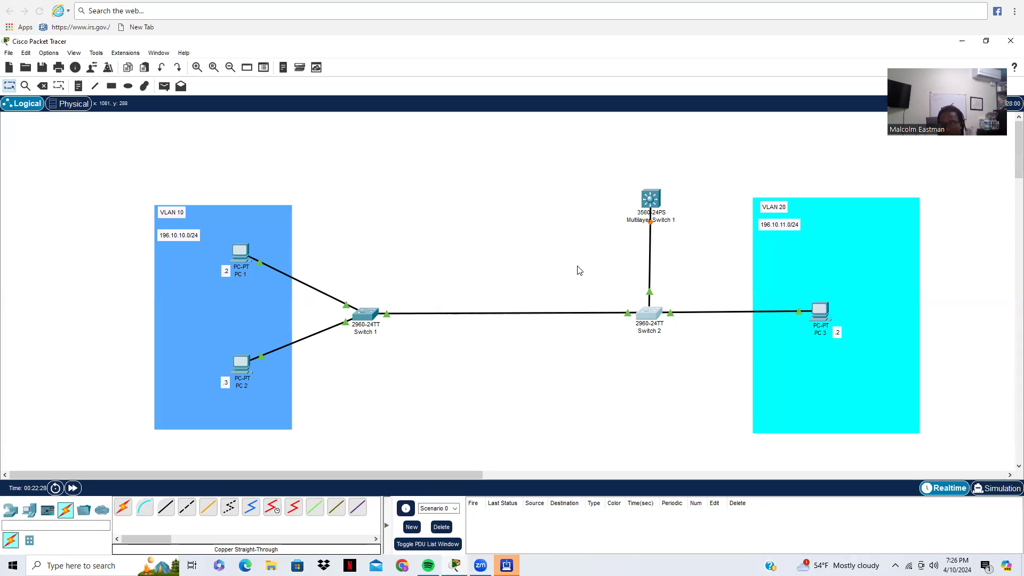
# Open Multilayer Switch 1's command-line interface at full screen and decline the initial configuration dialog.
pyautogui.click(651, 198)
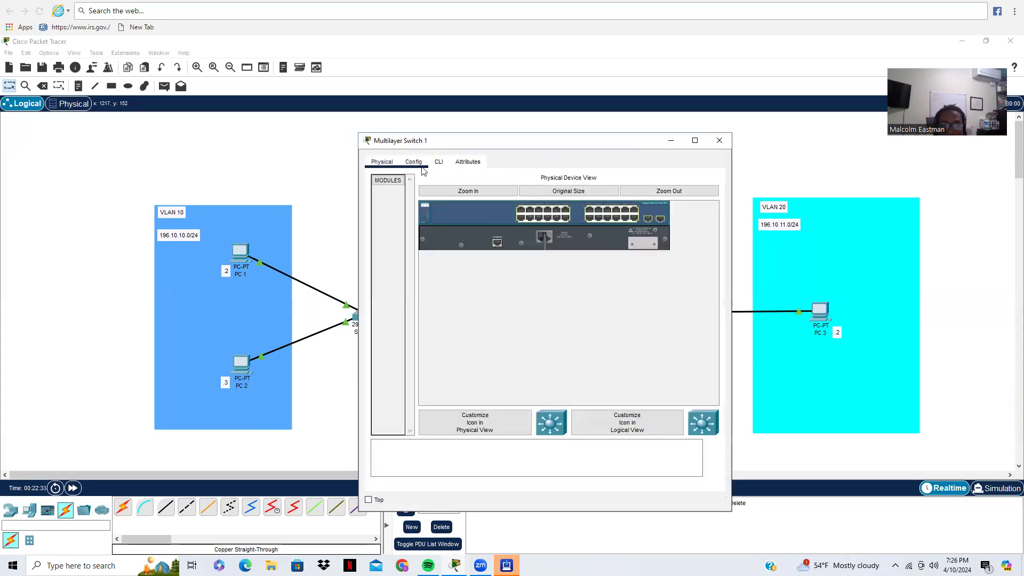
pyautogui.click(439, 161)
pyautogui.click(695, 139)
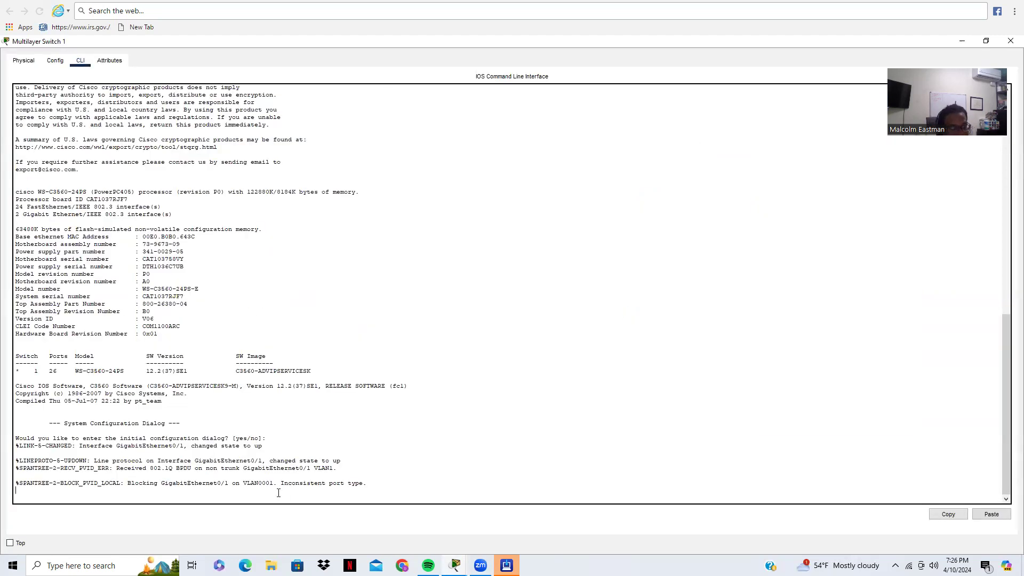
pyautogui.press('Return')
pyautogui.write('no')
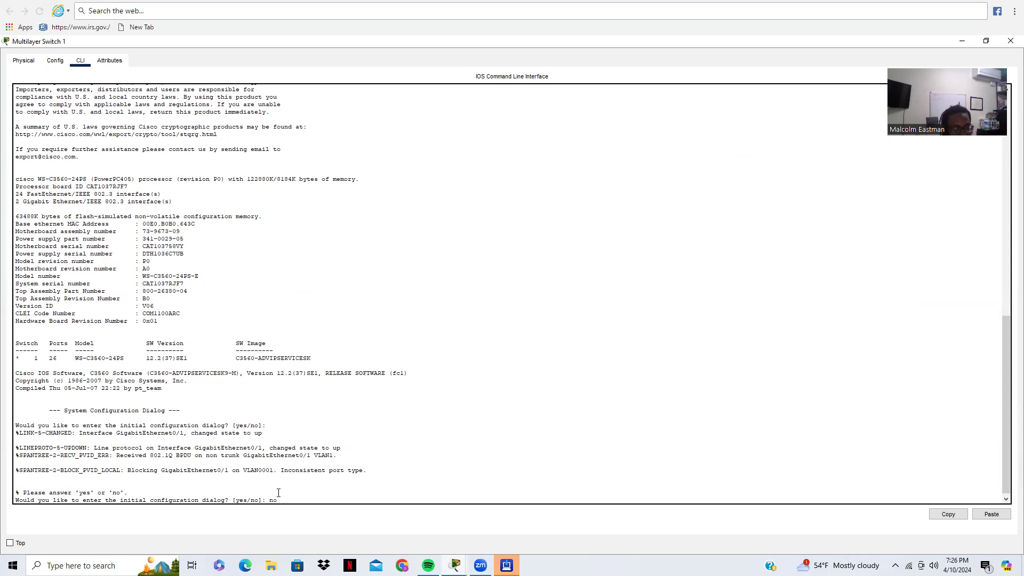
pyautogui.press('Return')
pyautogui.press('Return')
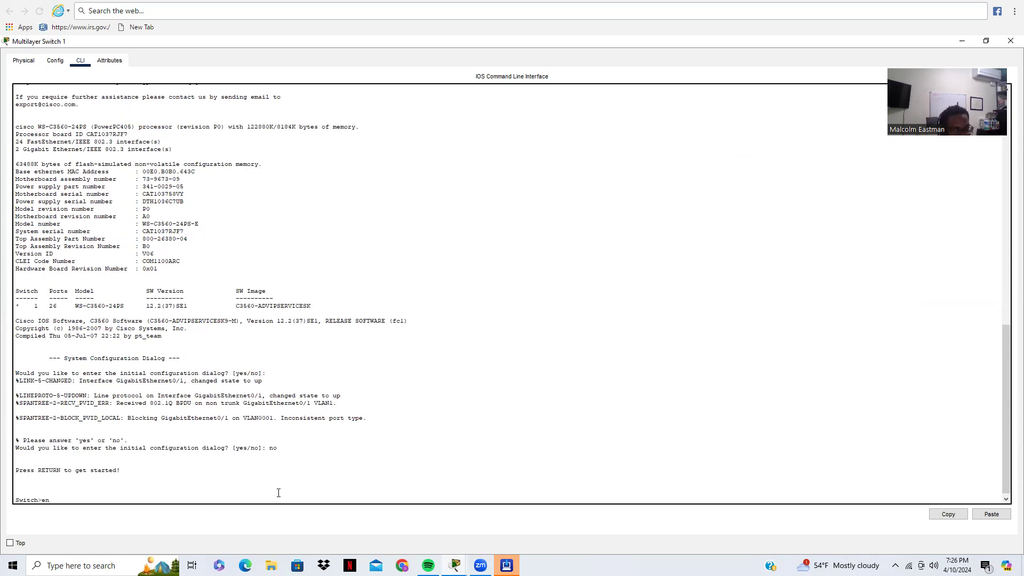
# Enter global configuration mode on the multilayer switch and set its hostname to MLSW1.
pyautogui.write('en')
pyautogui.press('Return')
pyautogui.write('cin')
pyautogui.press('BackSpace')
pyautogui.press('BackSpace')
pyautogui.write('onf t')
pyautogui.press('Return')
pyautogui.write('hostna')
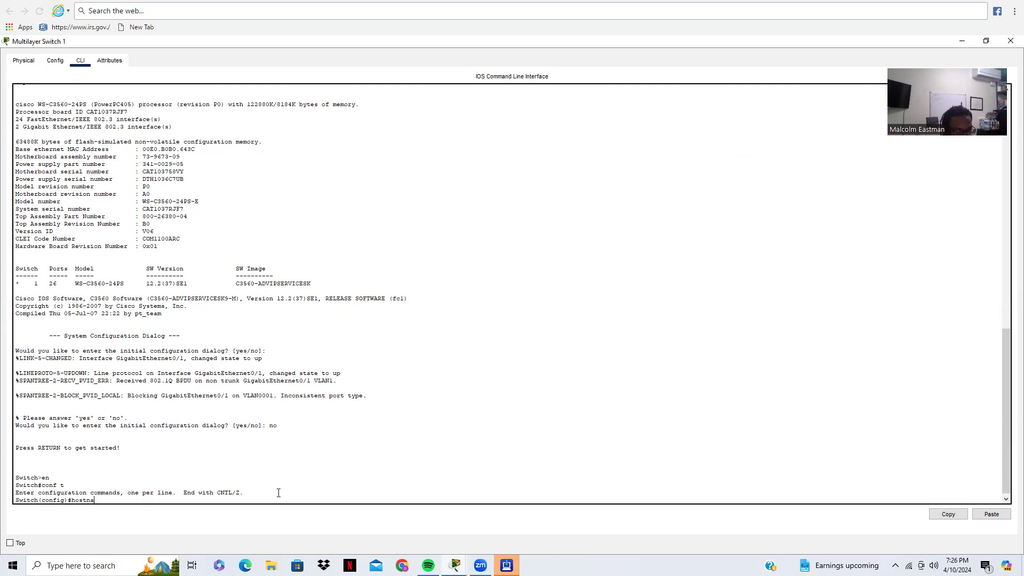
pyautogui.write('me MLSW1')
pyautogui.press('Return')
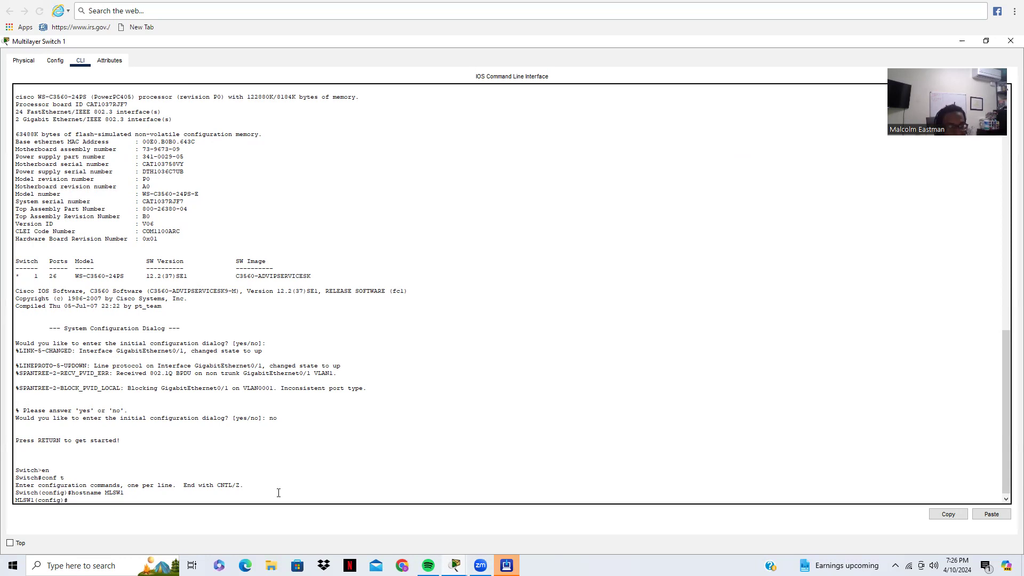
# Enter interface g0/1 on MLSW1 and try to set it to trunk mode.
pyautogui.write('int g0/1')
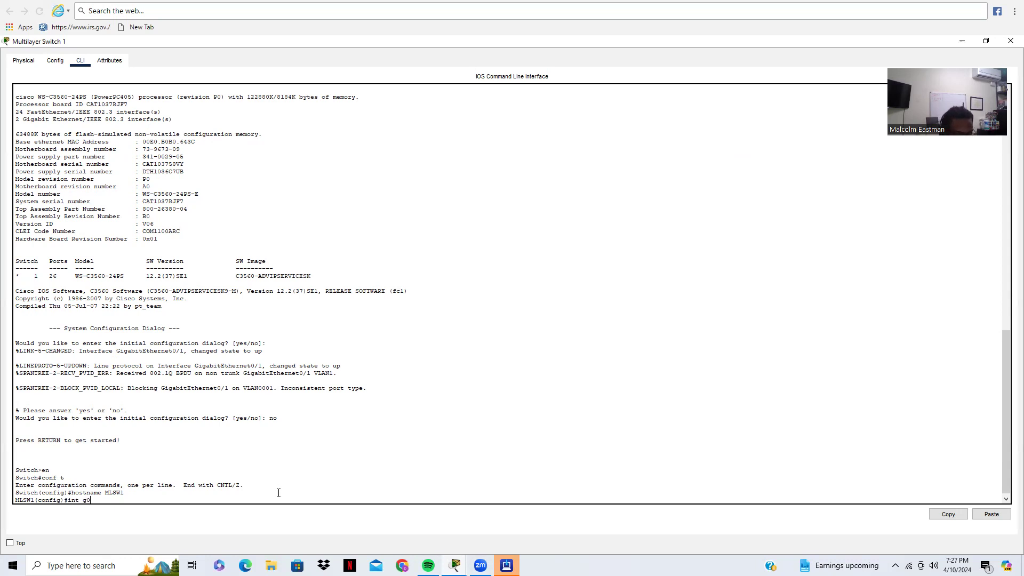
pyautogui.press('Return')
pyautogui.write('sw')
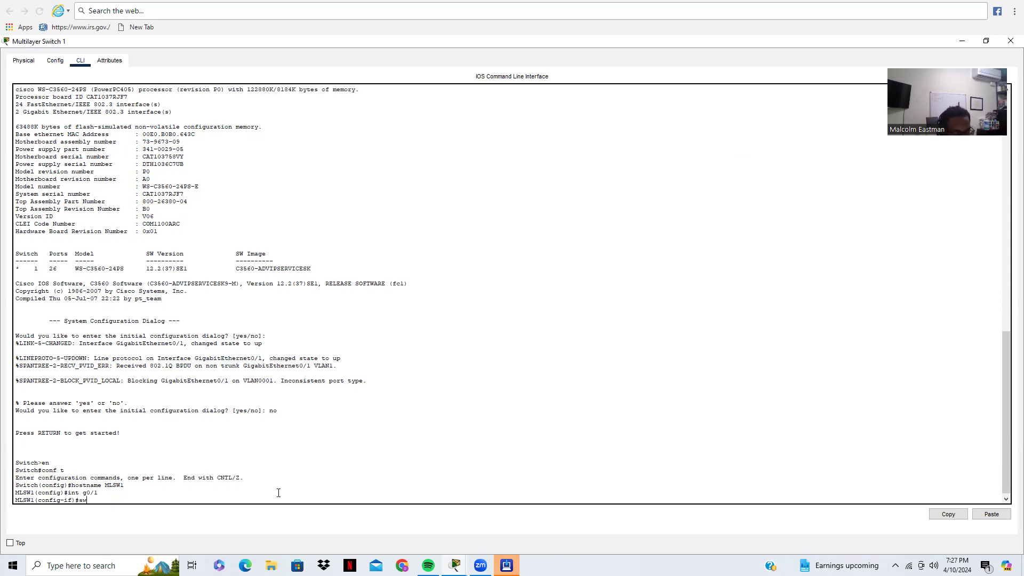
pyautogui.write(' tr')
pyautogui.press('Tab')
pyautogui.press('BackSpace')
pyautogui.press('BackSpace')
pyautogui.press('BackSpace')
pyautogui.write('mod')
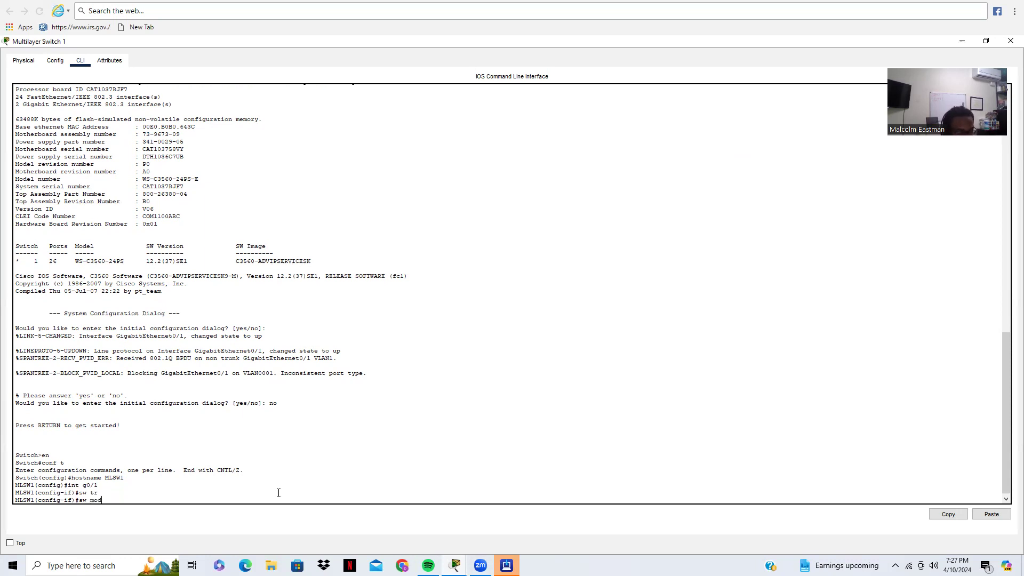
pyautogui.write('e trunk')
pyautogui.press('Return')
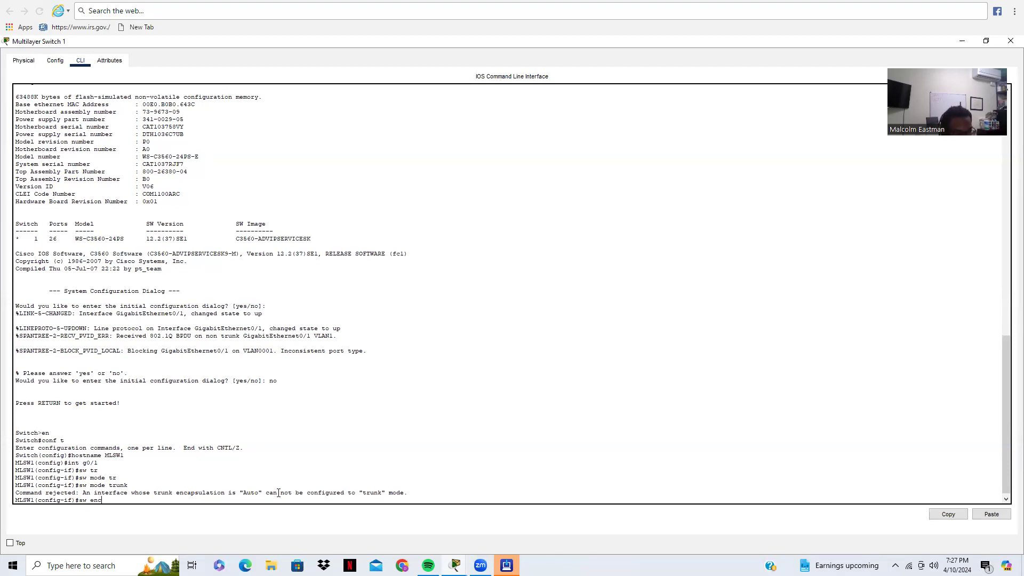
# Try to set dot1q encapsulation on g0/1 with a switchport encapsulation command that omits the trunk keyword.
pyautogui.write('ap?')
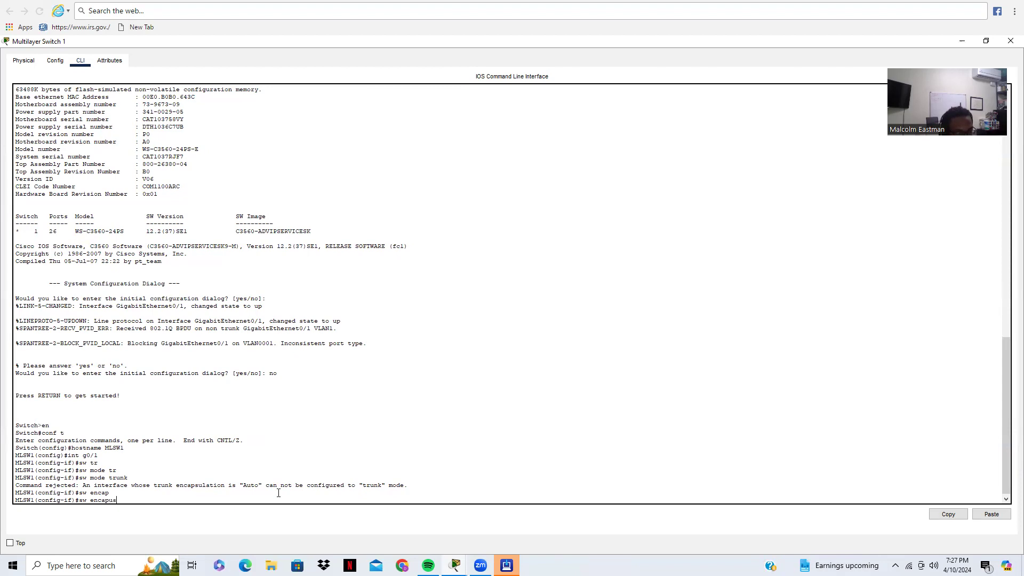
pyautogui.write('sultion dot1q')
pyautogui.press('Return')
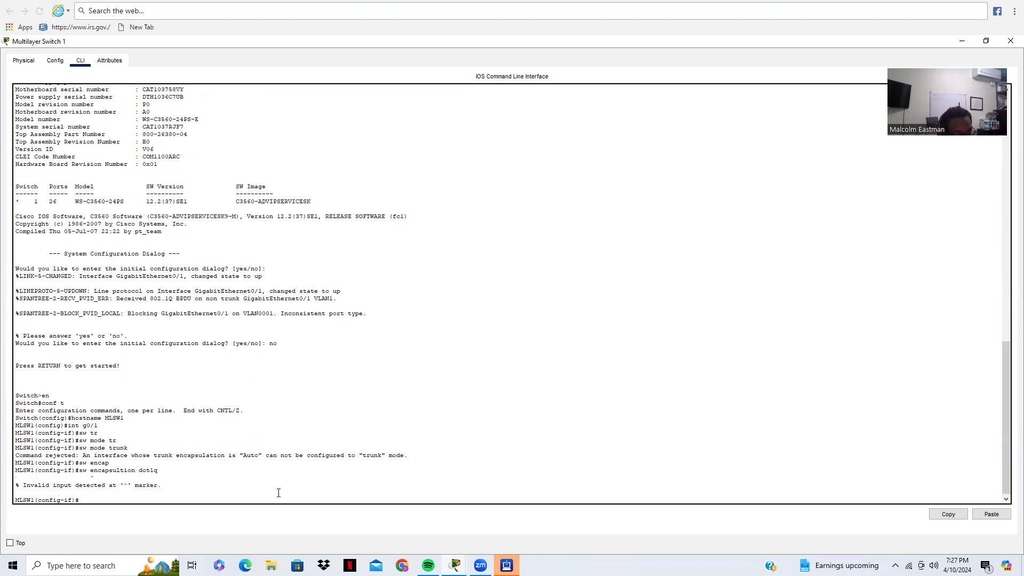
# Set the trunk encapsulation of MLSW1's interface g0/1 to dot1q.
pyautogui.press('Up')
pyautogui.press('BackSpace')
pyautogui.press('BackSpace')
pyautogui.press('BackSpace')
pyautogui.press('BackSpace')
pyautogui.press('BackSpace')
pyautogui.press('BackSpace')
pyautogui.press('BackSpace')
pyautogui.press('BackSpace')
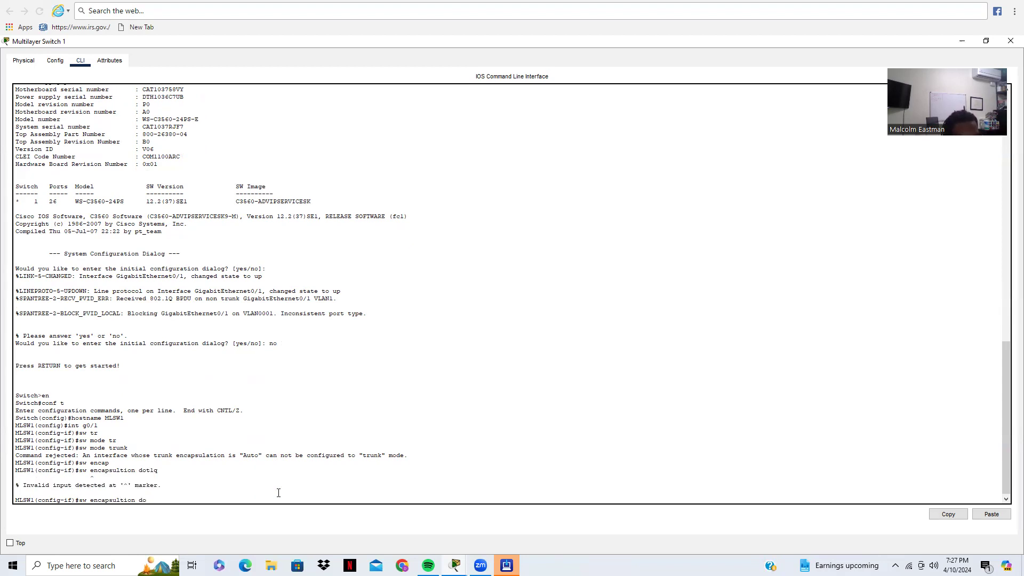
pyautogui.press('BackSpace')
pyautogui.press('BackSpace')
pyautogui.press('BackSpace')
pyautogui.press('BackSpace')
pyautogui.press('BackSpace')
pyautogui.press('BackSpace')
pyautogui.press('BackSpace')
pyautogui.press('BackSpace')
pyautogui.press('BackSpace')
pyautogui.press('BackSpace')
pyautogui.write('tr')
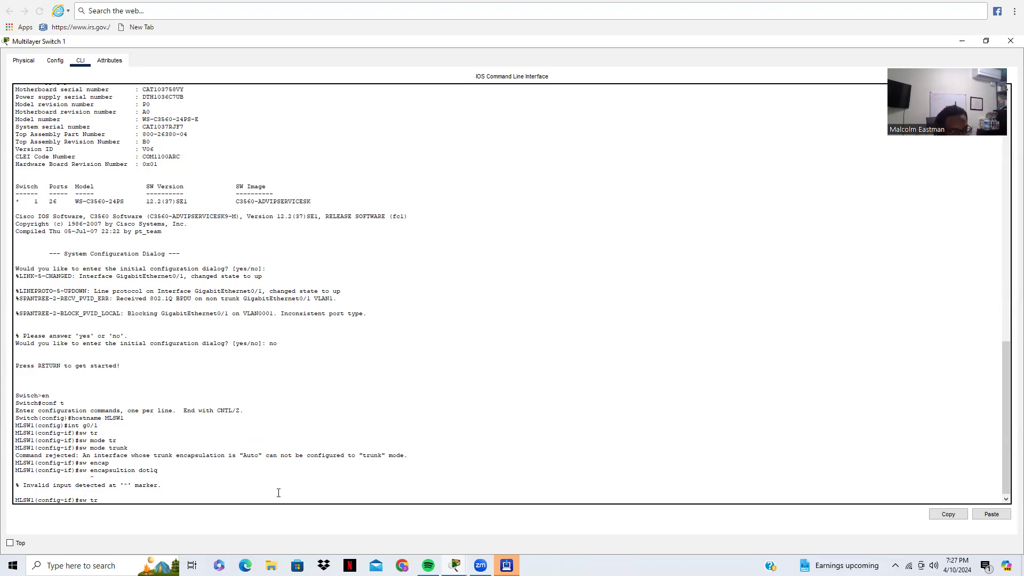
pyautogui.press('Tab')
pyautogui.write('en')
pyautogui.press('Tab')
pyautogui.write('dot')
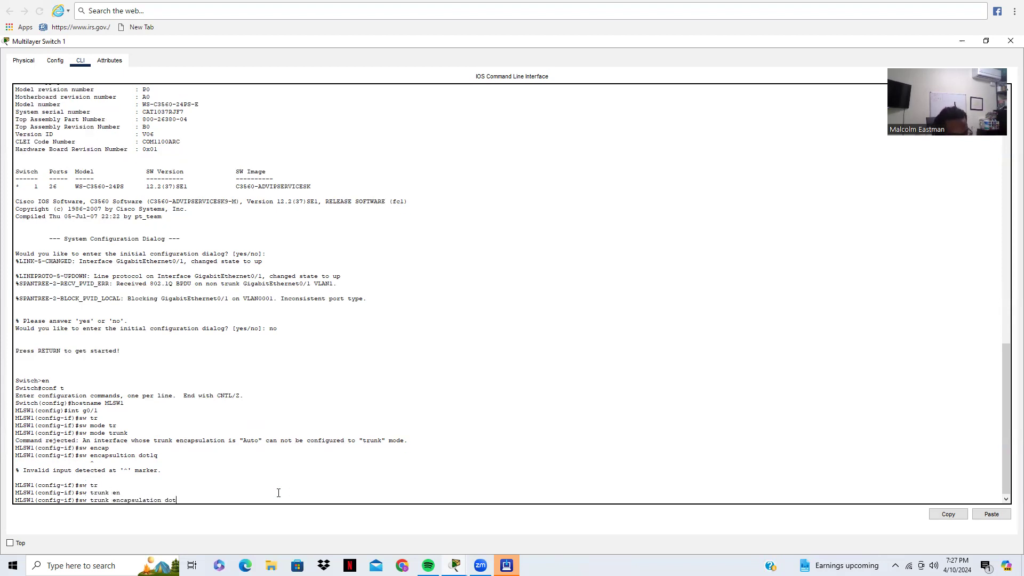
pyautogui.write('1q')
pyautogui.press('Return')
# Reissue the switchport mode trunk command on MLSW1's interface g0/1.
pyautogui.press('Up')
pyautogui.press('Up')
pyautogui.press('Up')
pyautogui.press('Up')
pyautogui.press('Up')
pyautogui.press('Up')
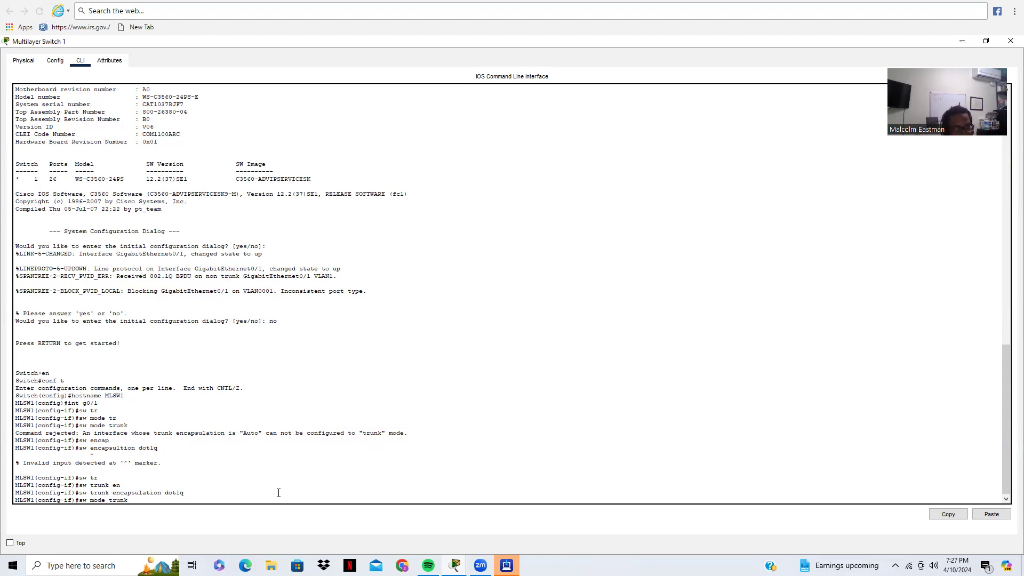
pyautogui.press('Return')
# Disable trunk negotiation on interface g0/1 with switchport nonegotiate.
pyautogui.press('Up')
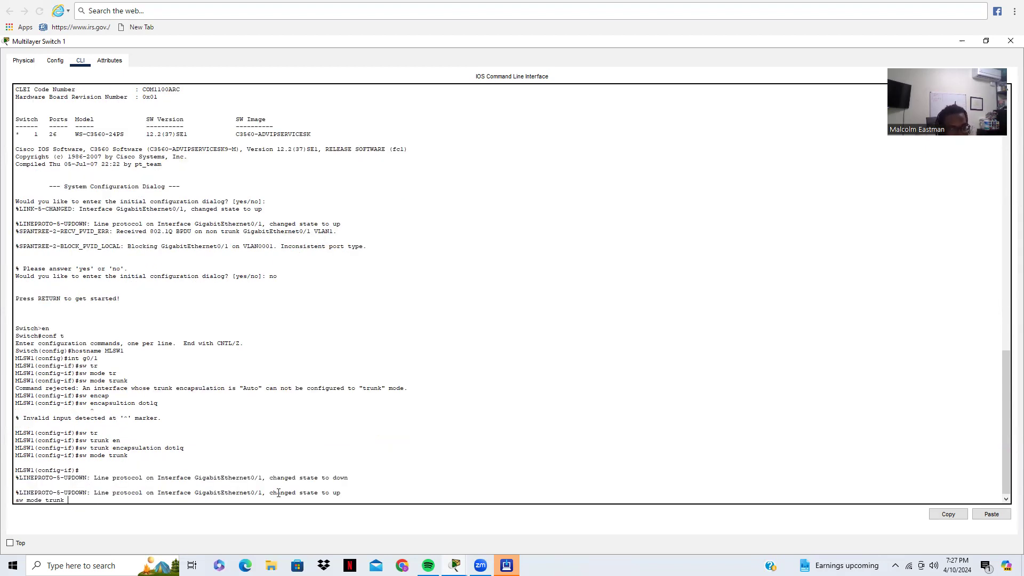
pyautogui.press('Down')
pyautogui.press('Tab')
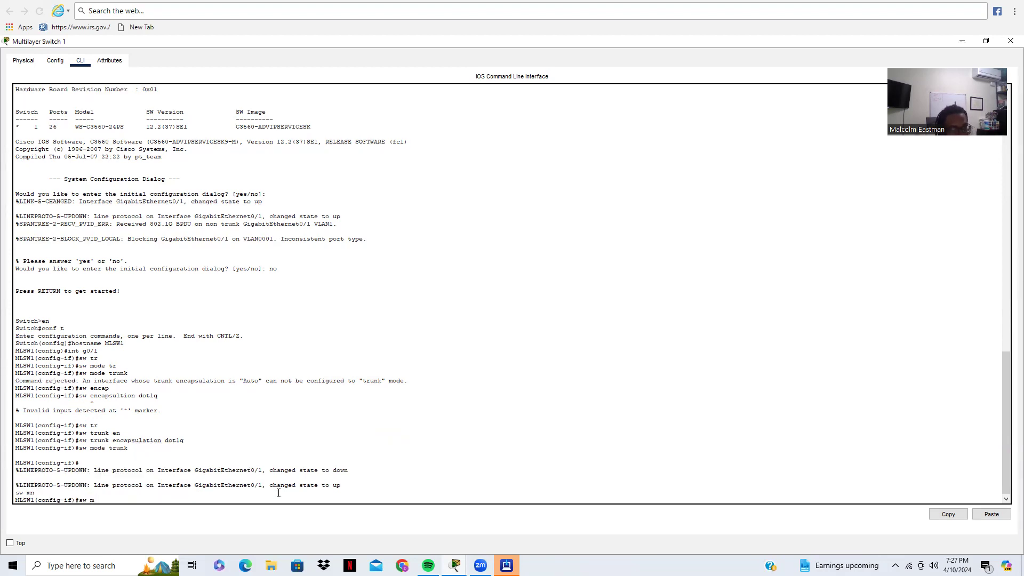
pyautogui.press('BackSpace')
pyautogui.write('n')
pyautogui.press('Tab')
pyautogui.press('Return')
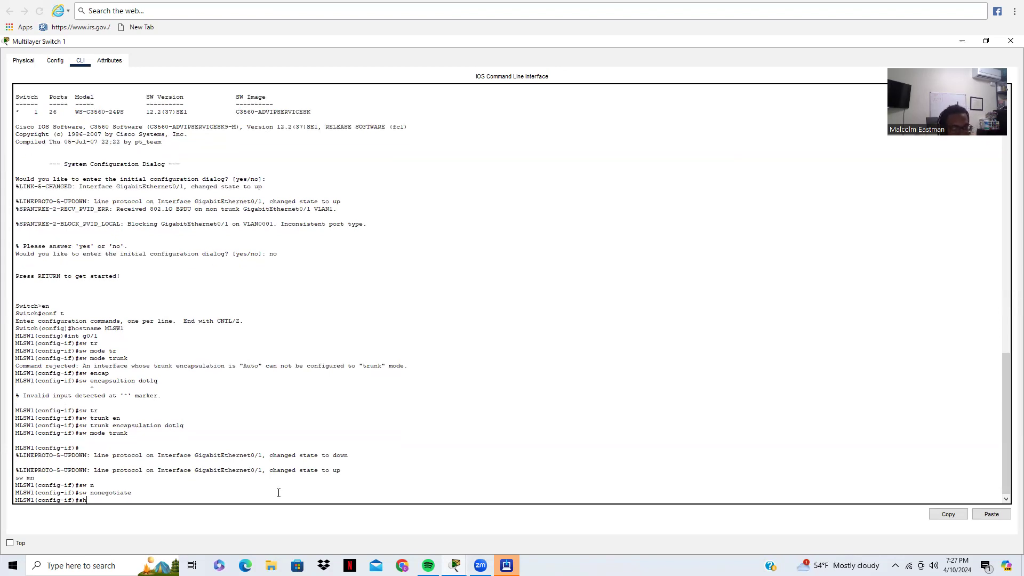
# Display the interface trunk status from MLSW1's interface configuration mode.
pyautogui.write('int tru')
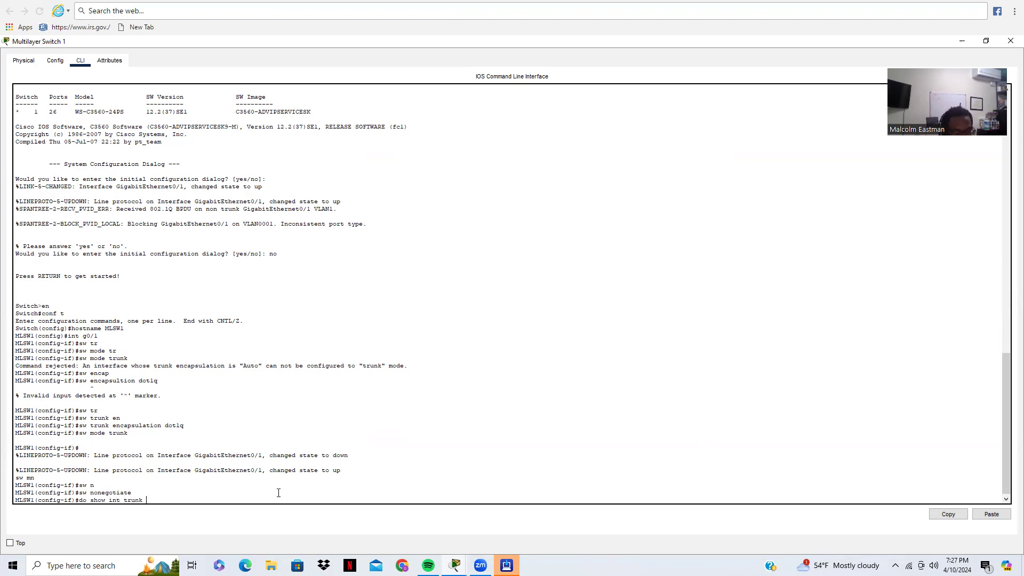
pyautogui.write('nk')
pyautogui.press('Return')
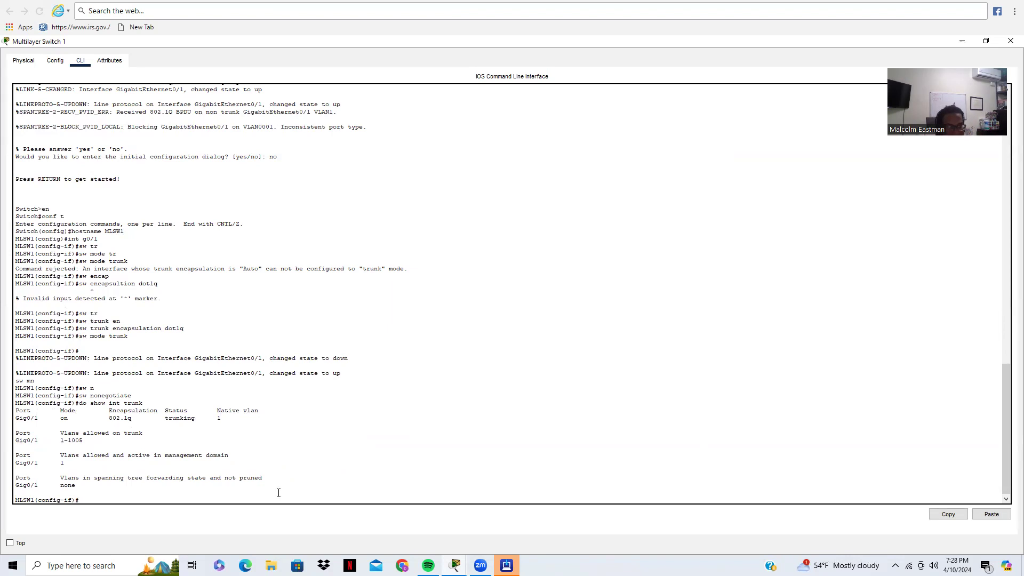
# Leave interface g0/1 and create the VLAN 10 interface on MLSW1.
pyautogui.write('it')
pyautogui.press('Return')
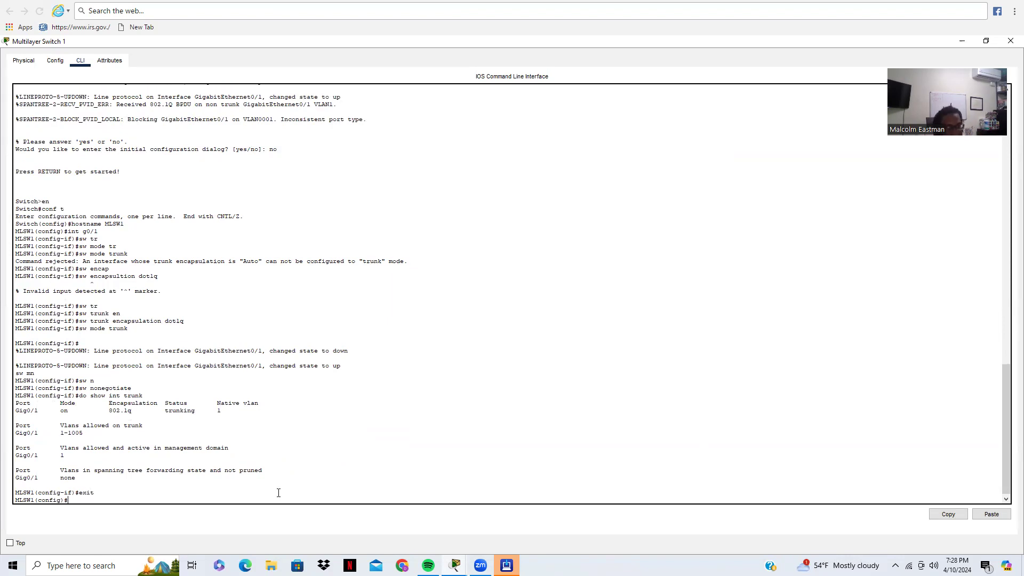
pyautogui.write('int vlk')
pyautogui.press('BackSpace')
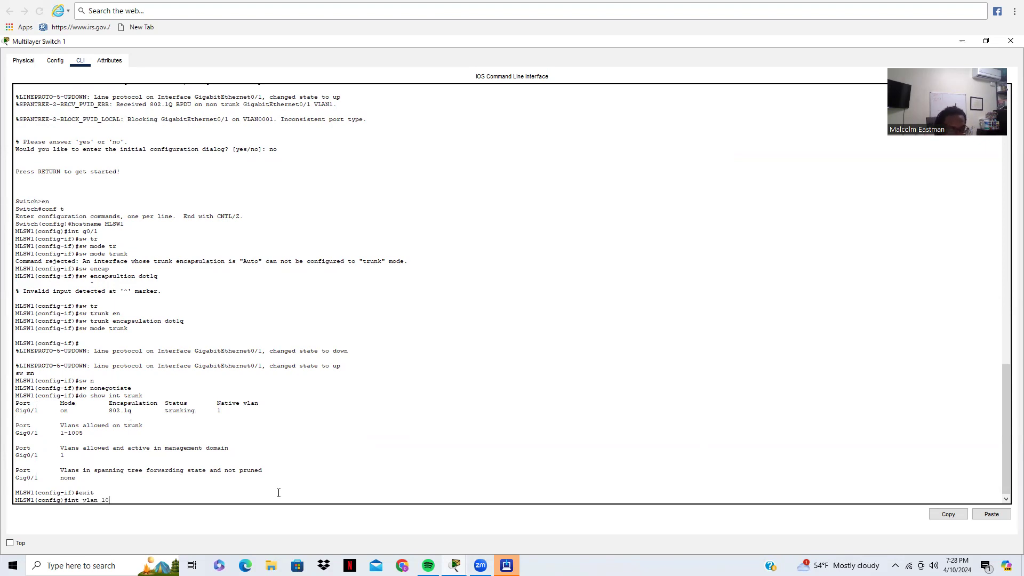
pyautogui.press('Return')
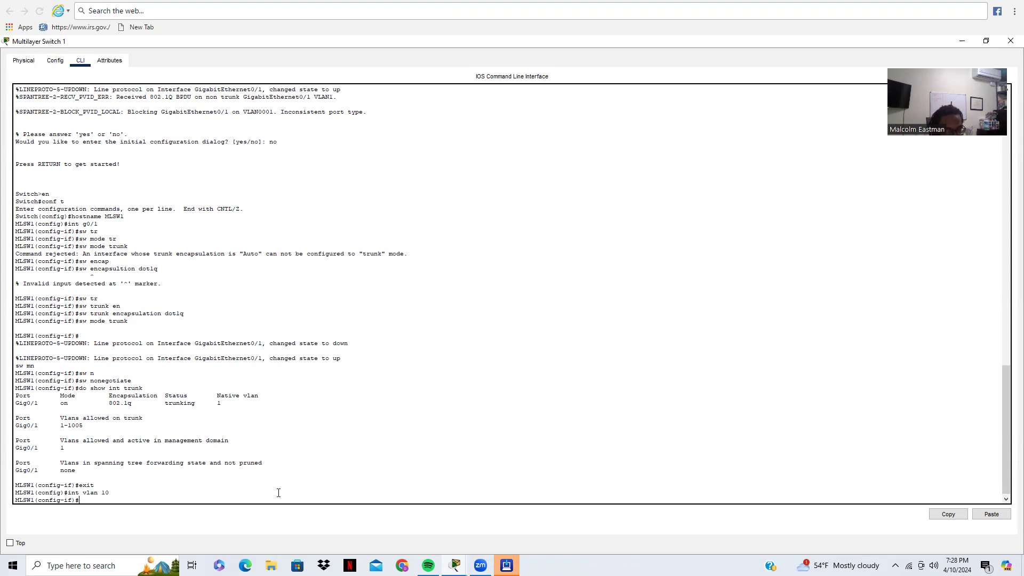
# Display MLSW1's VLAN table and page through to its end.
pyautogui.write('do sg')
pyautogui.press('BackSpace')
pyautogui.write('h')
pyautogui.press('BackSpace')
pyautogui.press('BackSpace')
pyautogui.write('ow vlan')
pyautogui.press('Return')
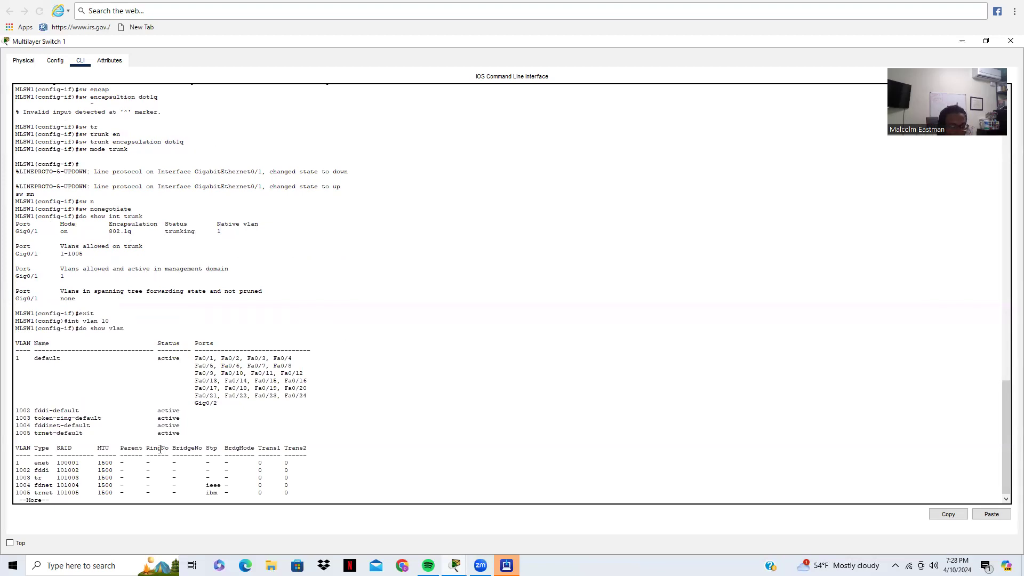
pyautogui.press('Return')
pyautogui.press('Return')
pyautogui.press('Return')
pyautogui.press('Return')
pyautogui.press('Return')
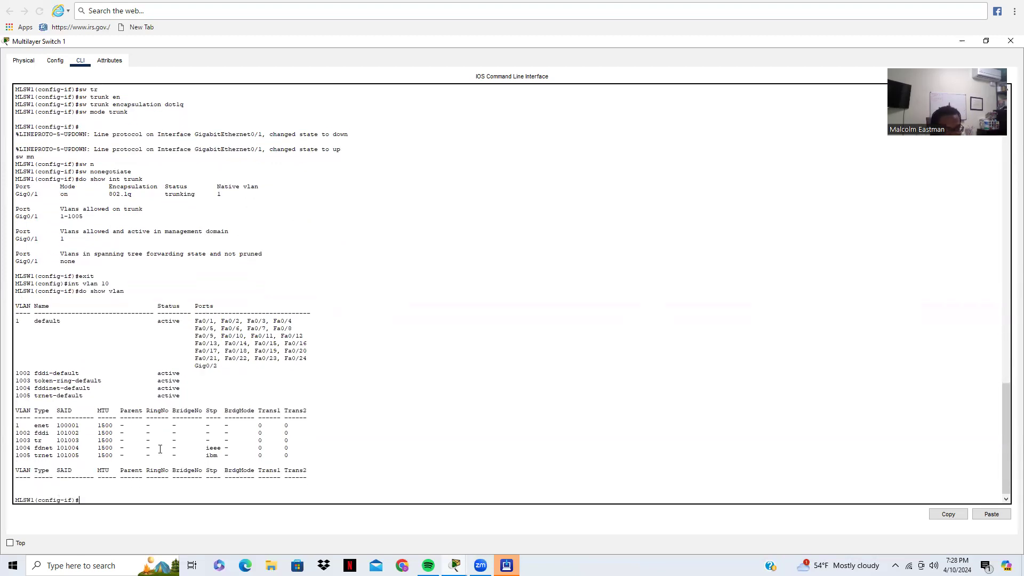
# Return to global configuration mode, create VLAN 10 on MLSW1 and exit its VLAN configuration.
pyautogui.write('exit')
pyautogui.press('Return')
pyautogui.write('vlk')
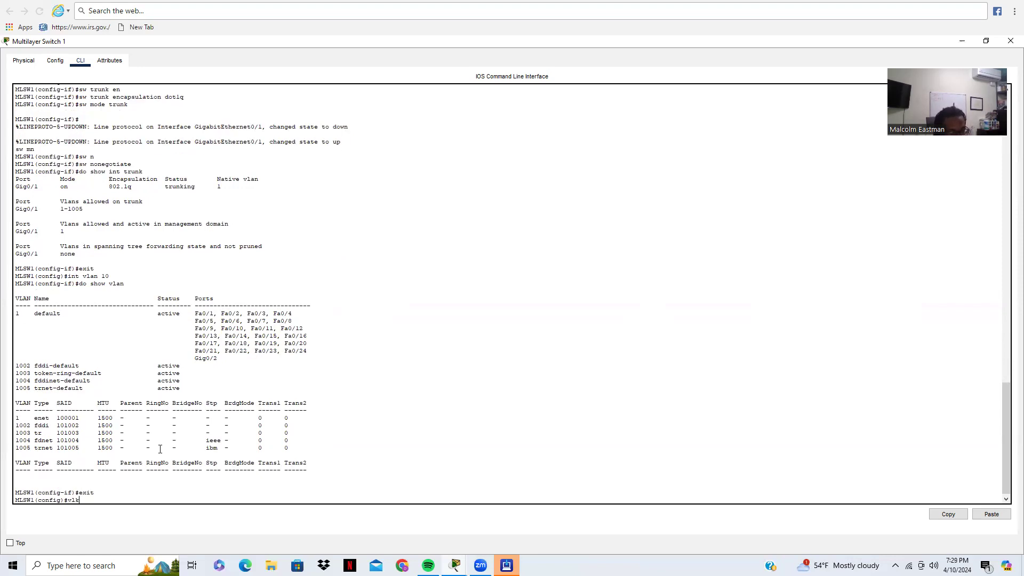
pyautogui.write('n 10')
pyautogui.press('Return')
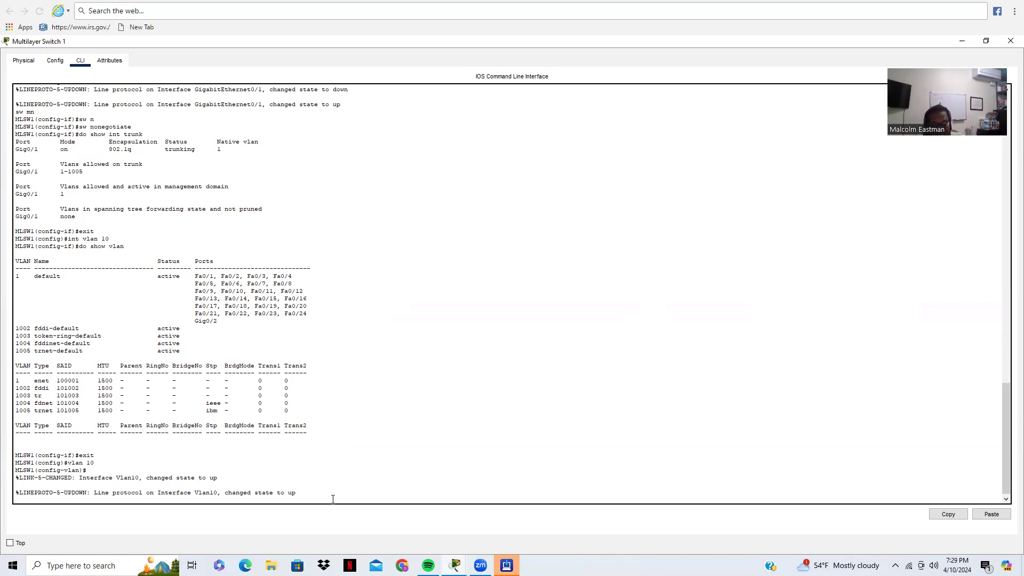
pyautogui.press('Return')
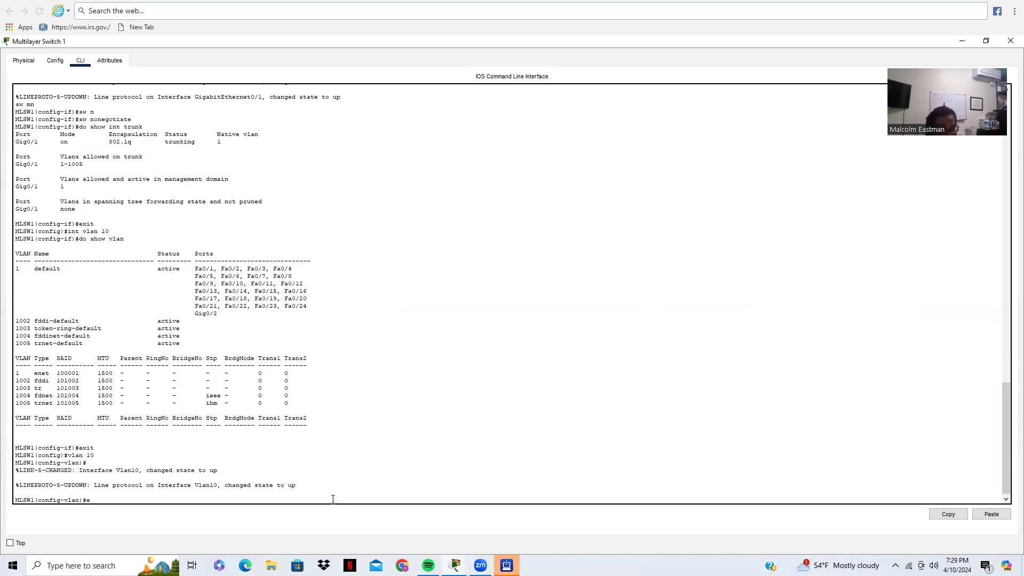
pyautogui.write('exit')
pyautogui.press('Return')
# Create VLAN 20 on MLSW1 and exit its VLAN configuration.
pyautogui.write('vla')
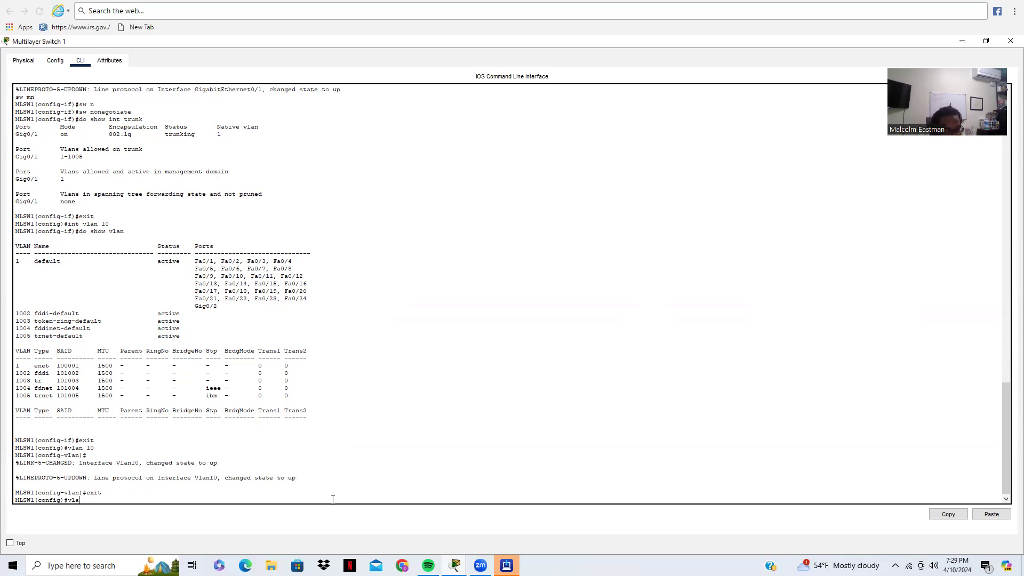
pyautogui.write('n 20')
pyautogui.press('Return')
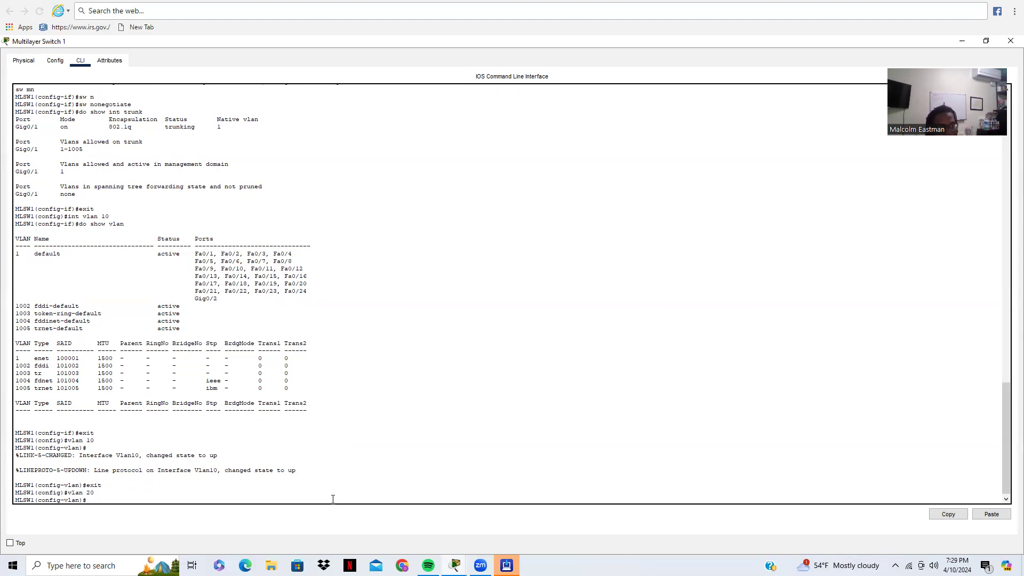
pyautogui.write('exit')
pyautogui.press('Return')
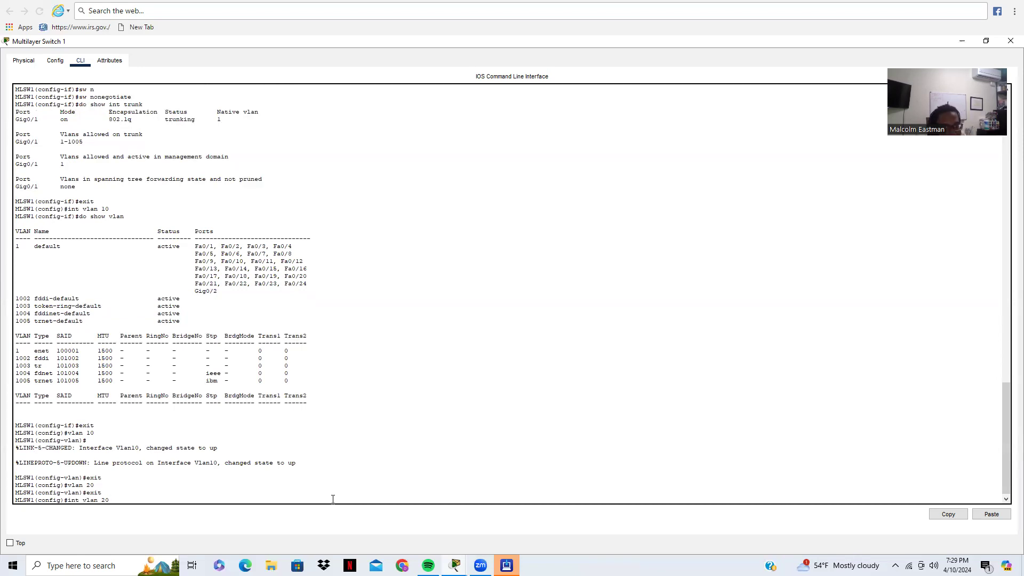
# Create the VLAN 20 interface on MLSW1 and return to global configuration mode.
pyautogui.press('Return')
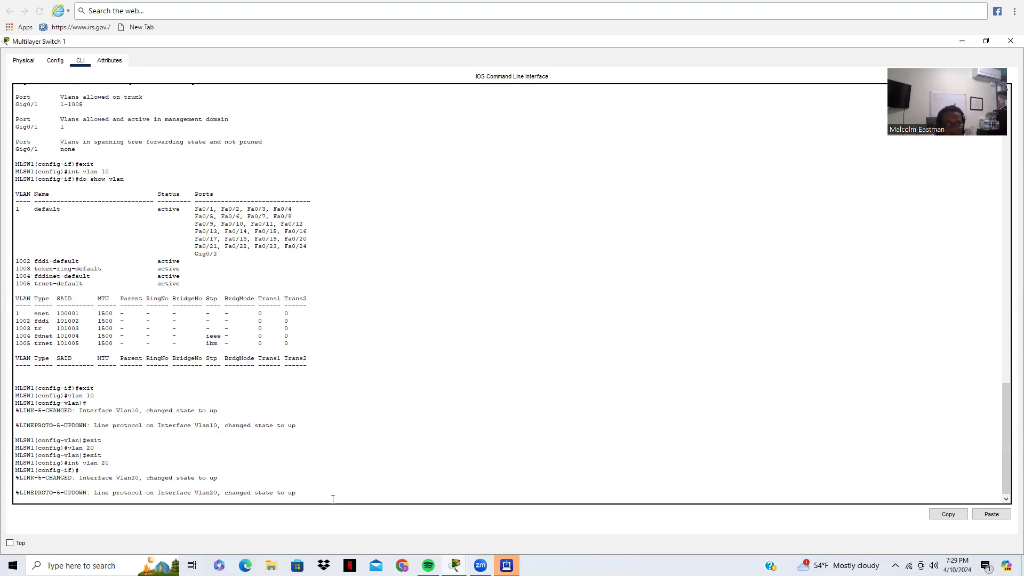
pyautogui.press('Return')
pyautogui.write('exit')
pyautogui.press('Return')
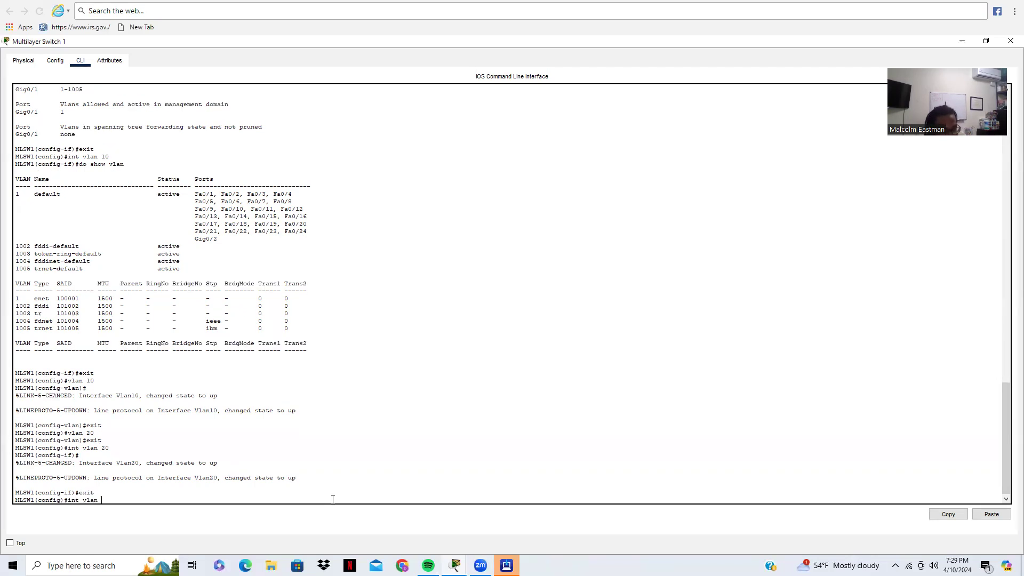
# Assign IP address 196.10.10.1 with mask 255.255.255.0 to the VLAN 10 interface and exit it.
pyautogui.press('Return')
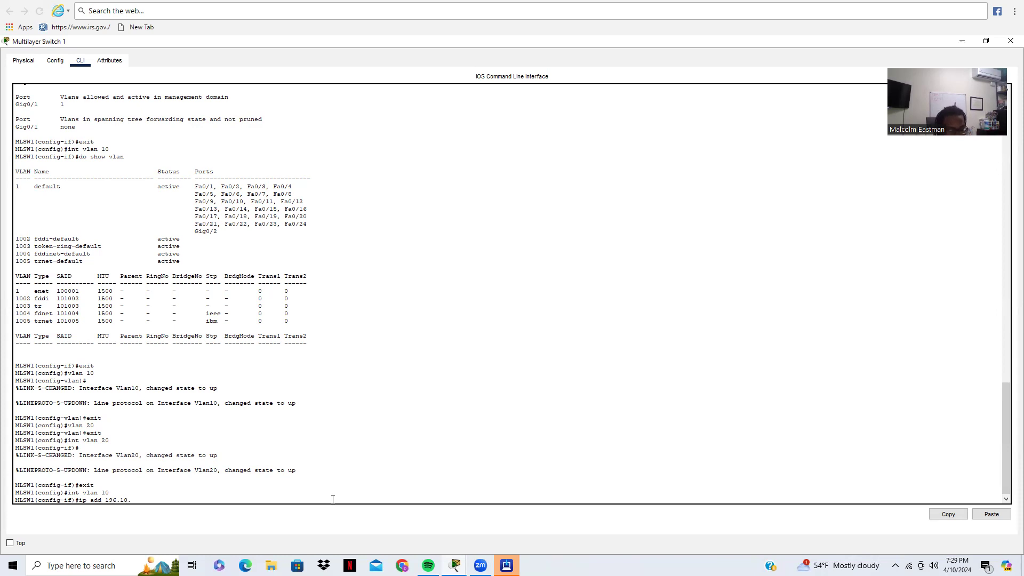
pyautogui.write('10.1 255')
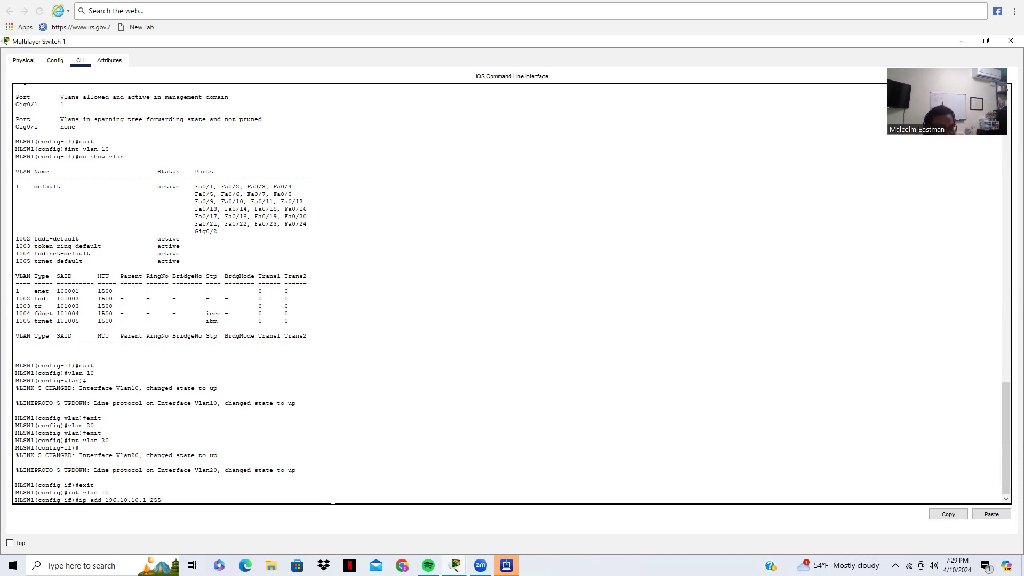
pyautogui.write('.255.255.')
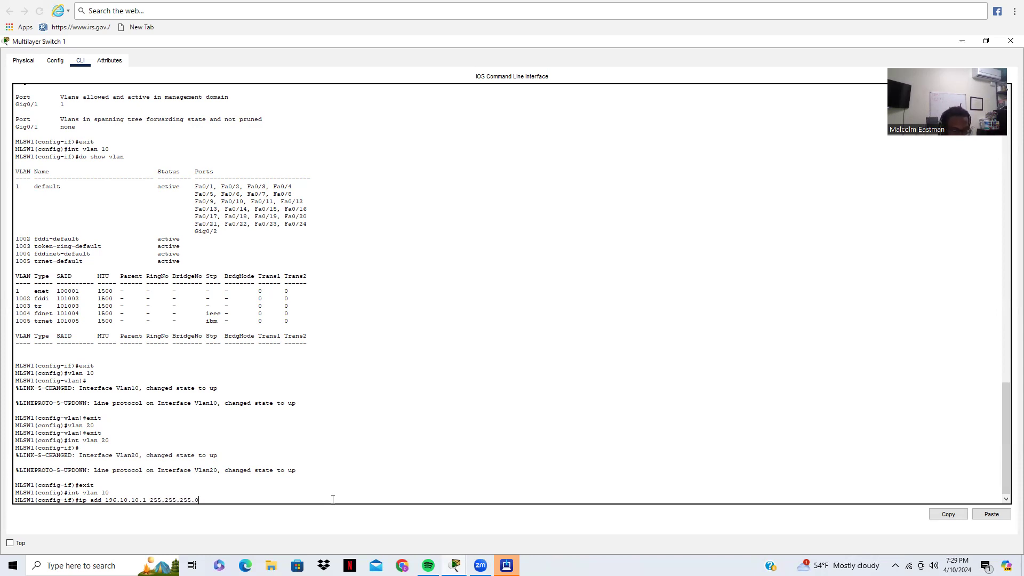
pyautogui.write('0')
pyautogui.press('Return')
pyautogui.write('exit')
pyautogui.press('Return')
# Assign IP address 196.10.11.1 with mask 255.255.255.0 to the VLAN 20 interface and exit it.
pyautogui.write('int vlan 20')
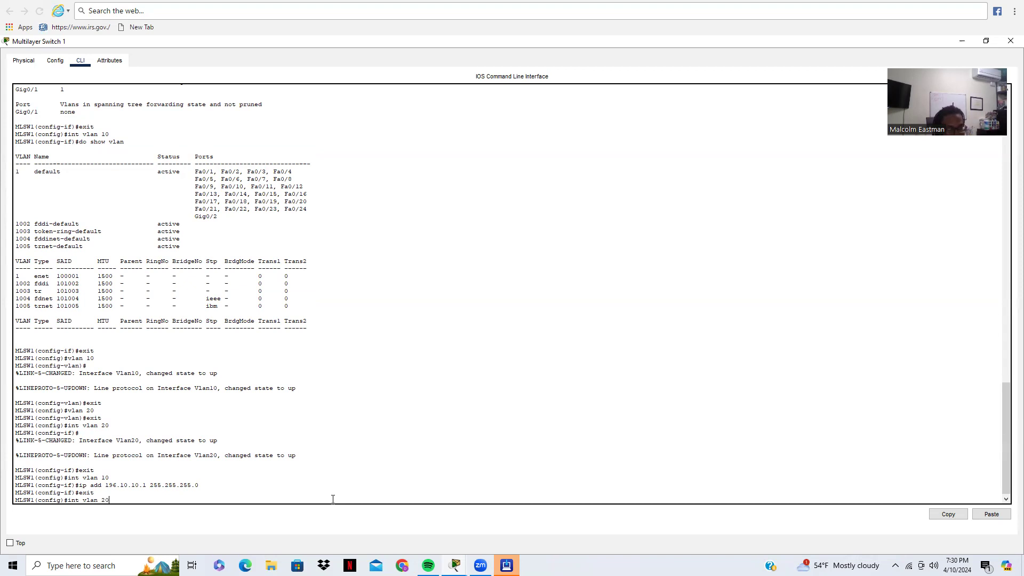
pyautogui.press('Return')
pyautogui.write('ip add')
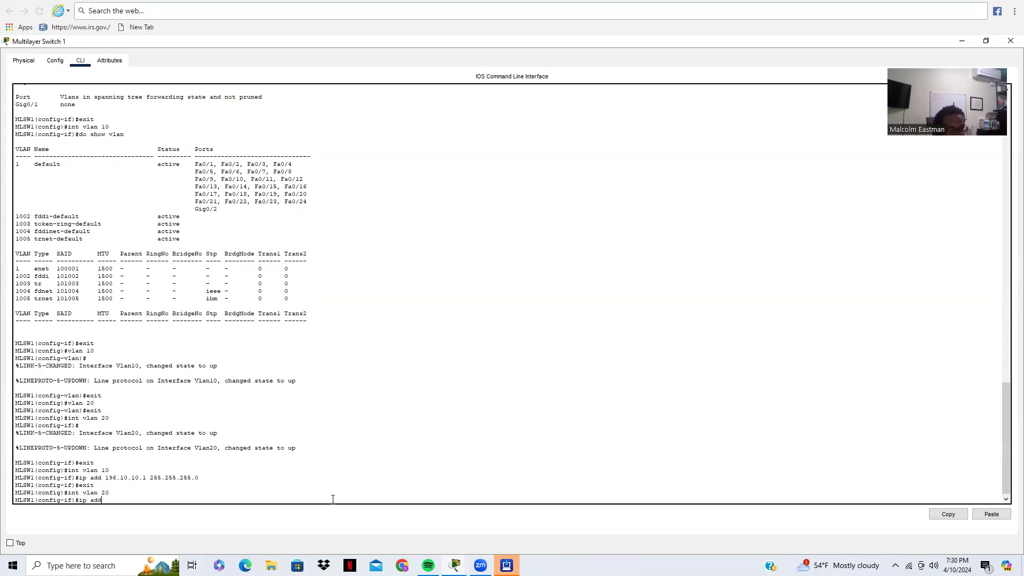
pyautogui.write(' 196.10')
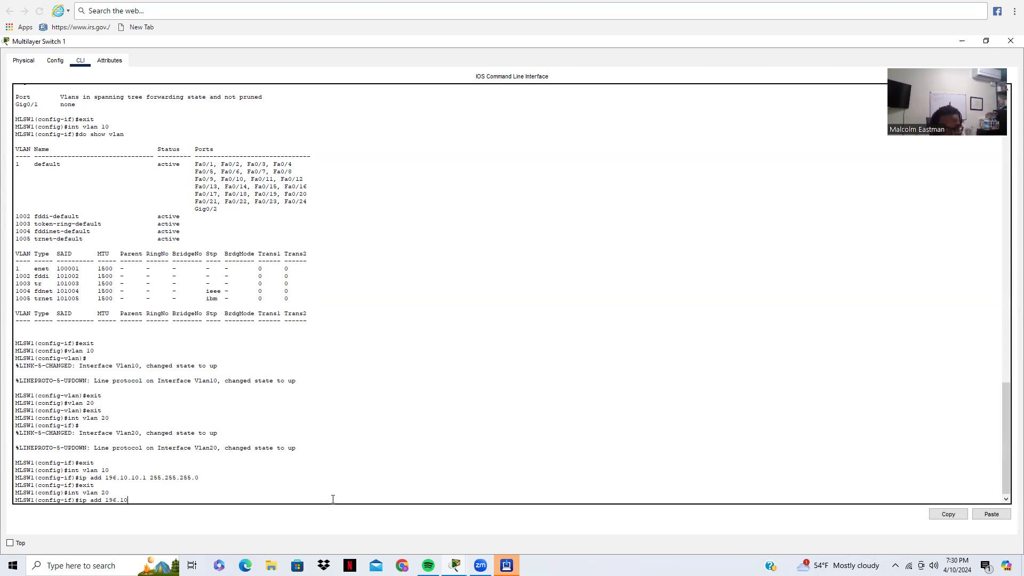
pyautogui.write('.11.1 255.2555')
pyautogui.press('BackSpace')
pyautogui.write('0')
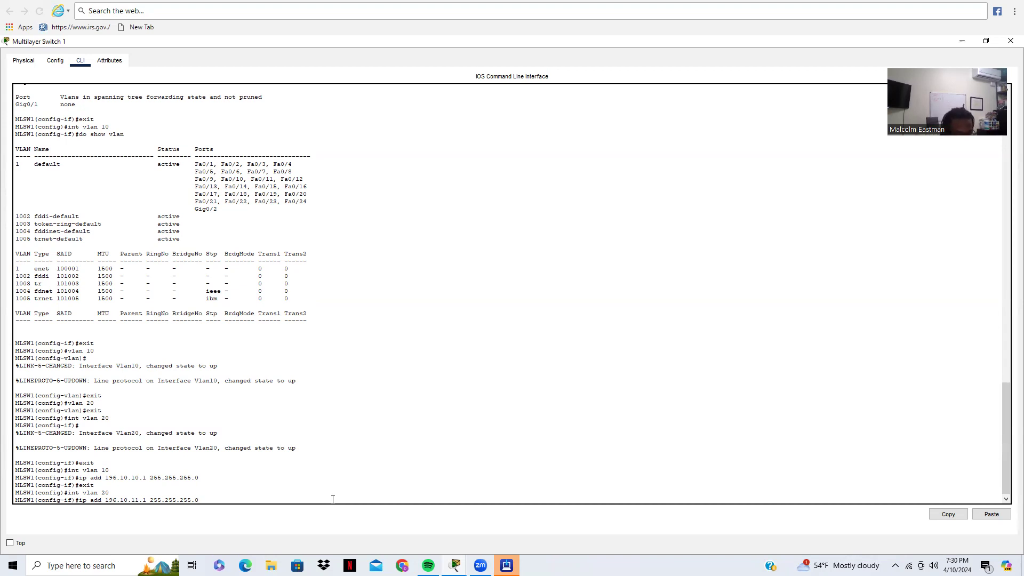
pyautogui.press('Return')
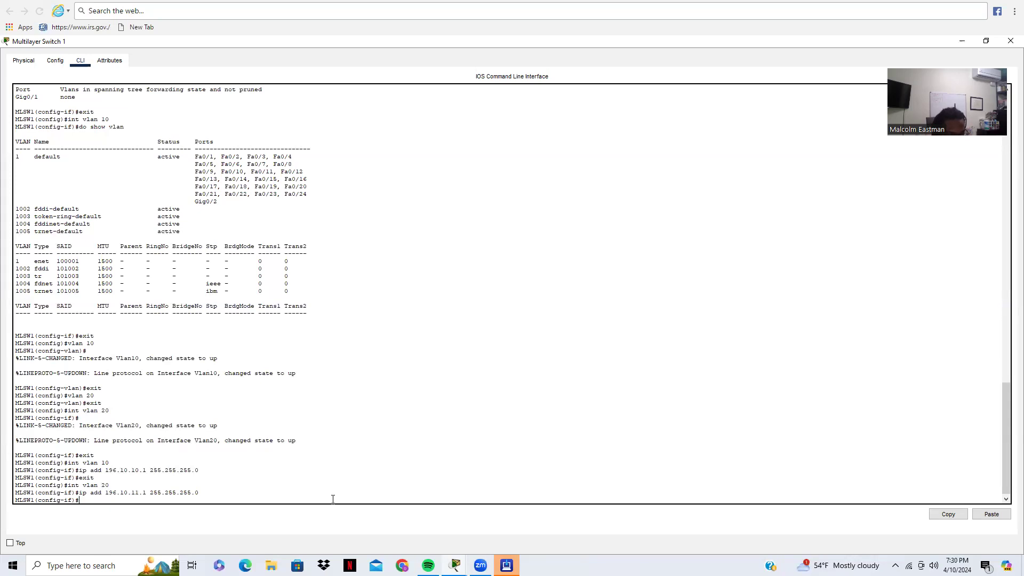
pyautogui.write('exit')
pyautogui.press('Return')
pyautogui.press('Return')
pyautogui.press('Return')
# Display the interface trunk status again from MLSW1's global configuration mode.
pyautogui.write('exi')
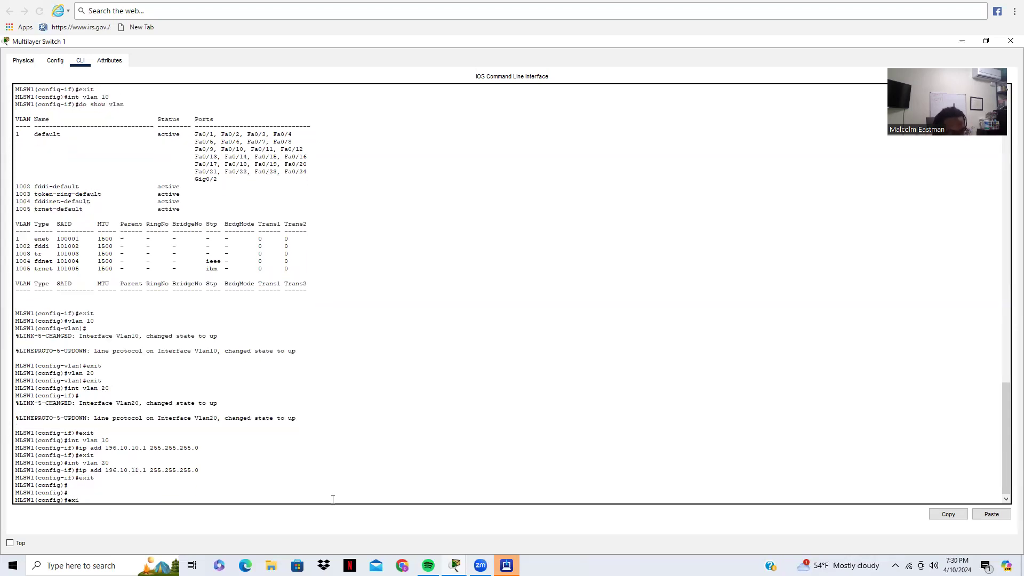
pyautogui.press('BackSpace')
pyautogui.press('BackSpace')
pyautogui.write('do ')
pyautogui.write('sj')
pyautogui.press('BackSpace')
pyautogui.write('unk')
pyautogui.press('Return')
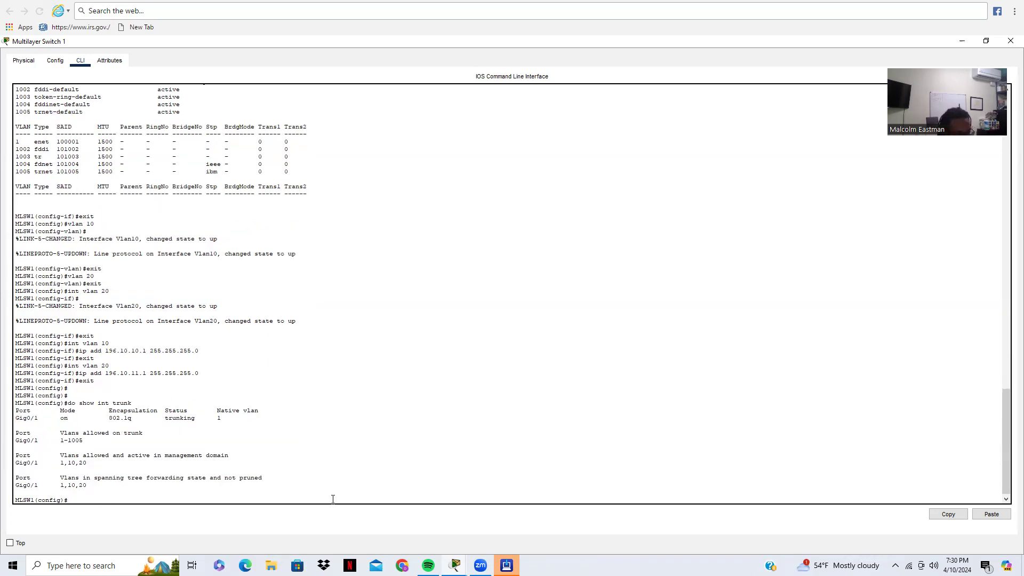
# Enter interface g0/1 configuration on MLSW1 and try to limit its trunk with sw trunk allowed 10,20.
pyautogui.write('int g0/1')
pyautogui.press('Return')
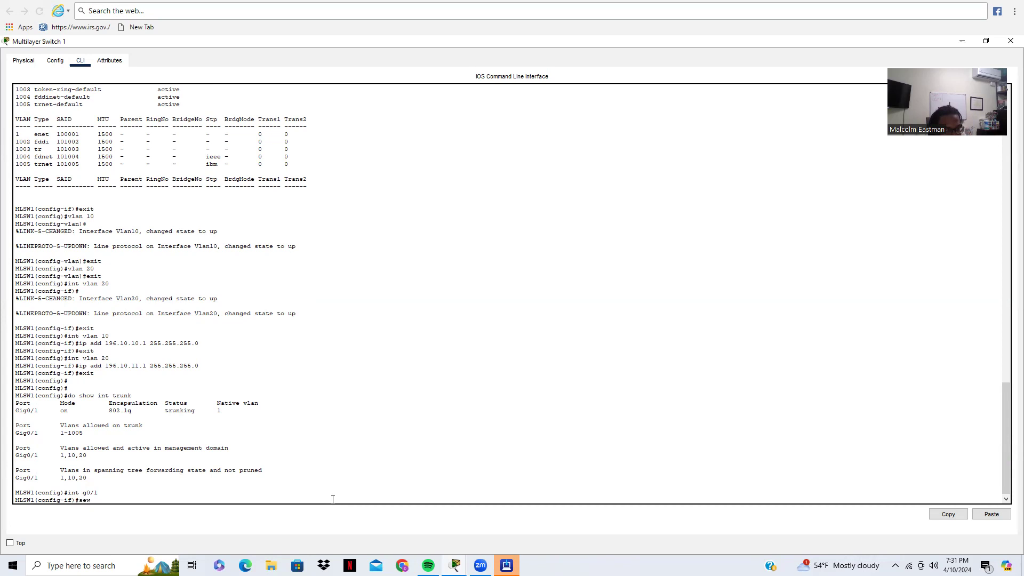
pyautogui.write('t')
pyautogui.press('Tab')
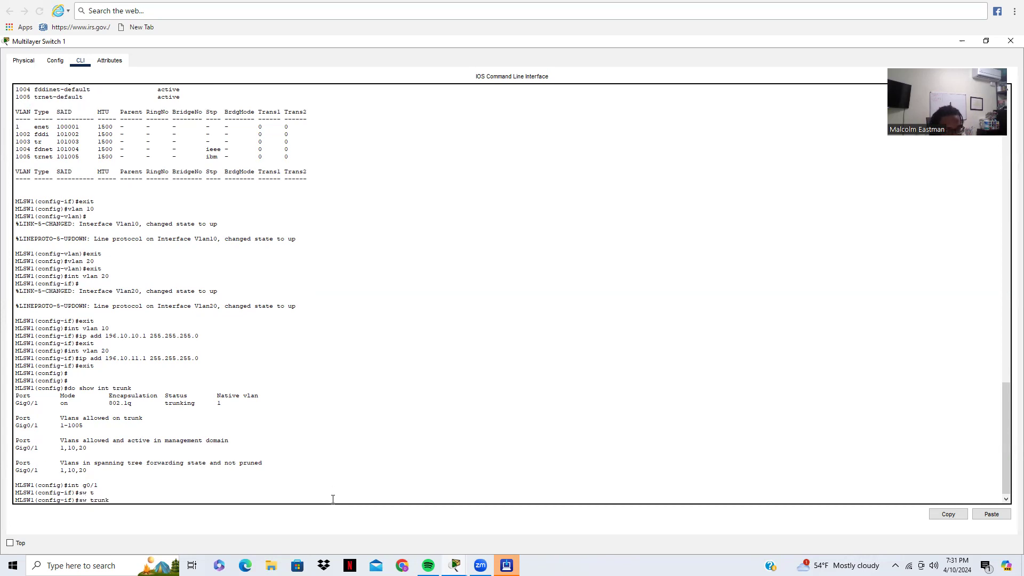
pyautogui.write('a')
pyautogui.press('Tab')
pyautogui.write('1')
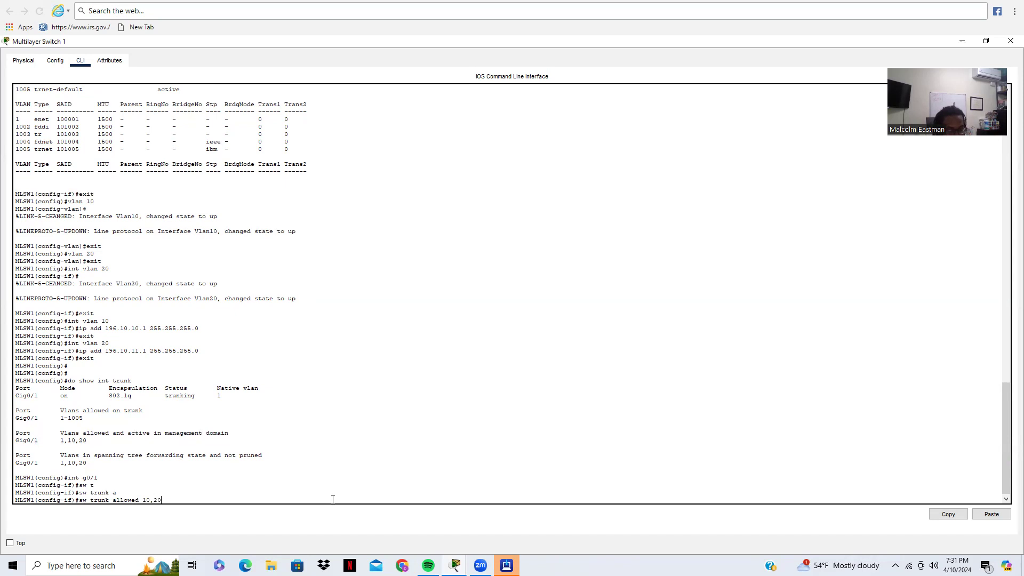
pyautogui.write('0,20')
pyautogui.press('Return')
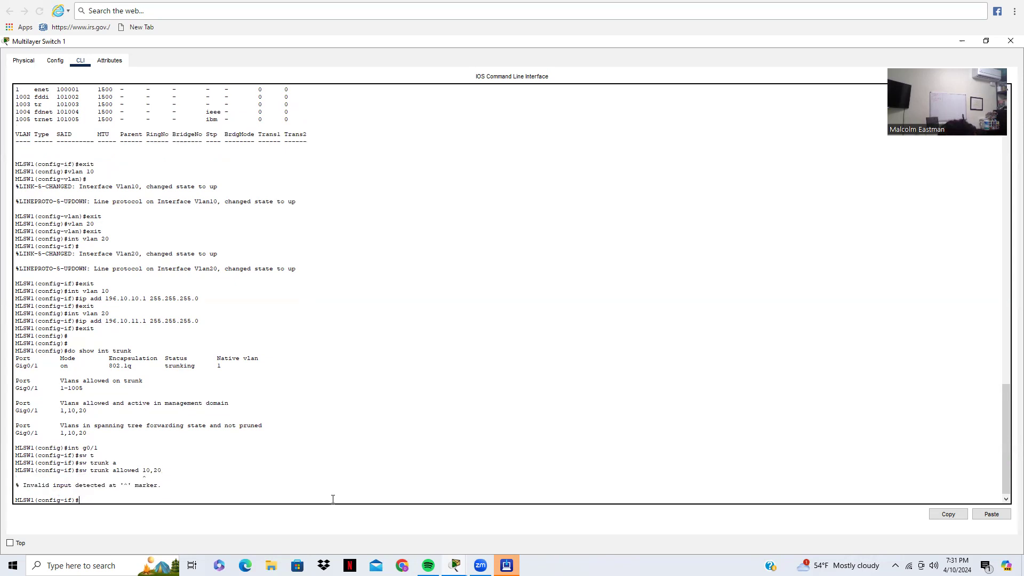
# Retry the recalled sw trunk allowed command on g0/1, re-entering 10,20 as its VLAN list.
pyautogui.press('Up')
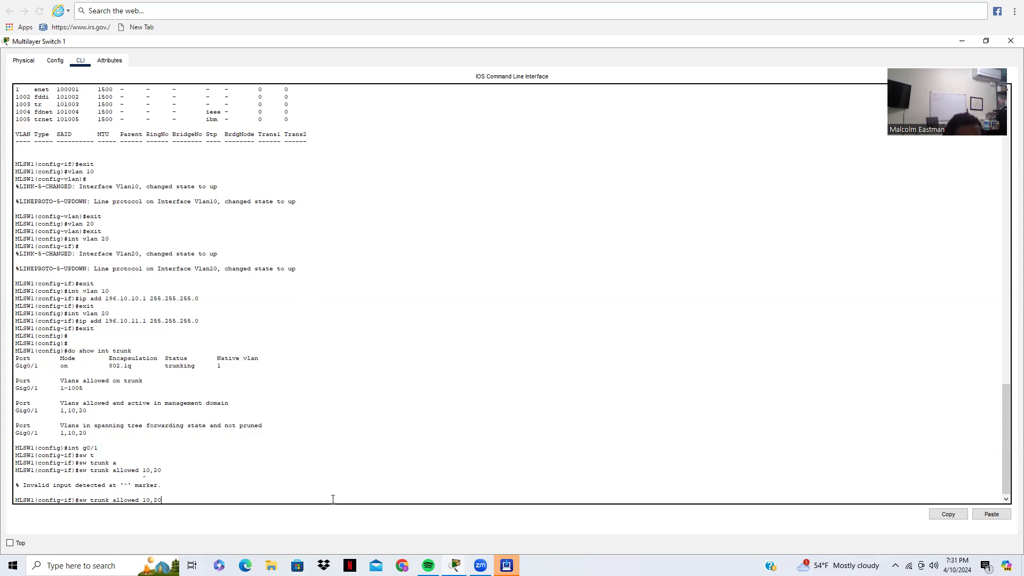
pyautogui.press('BackSpace')
pyautogui.press('BackSpace')
pyautogui.press('BackSpace')
pyautogui.press('BackSpace')
pyautogui.write('20')
pyautogui.press('Return')
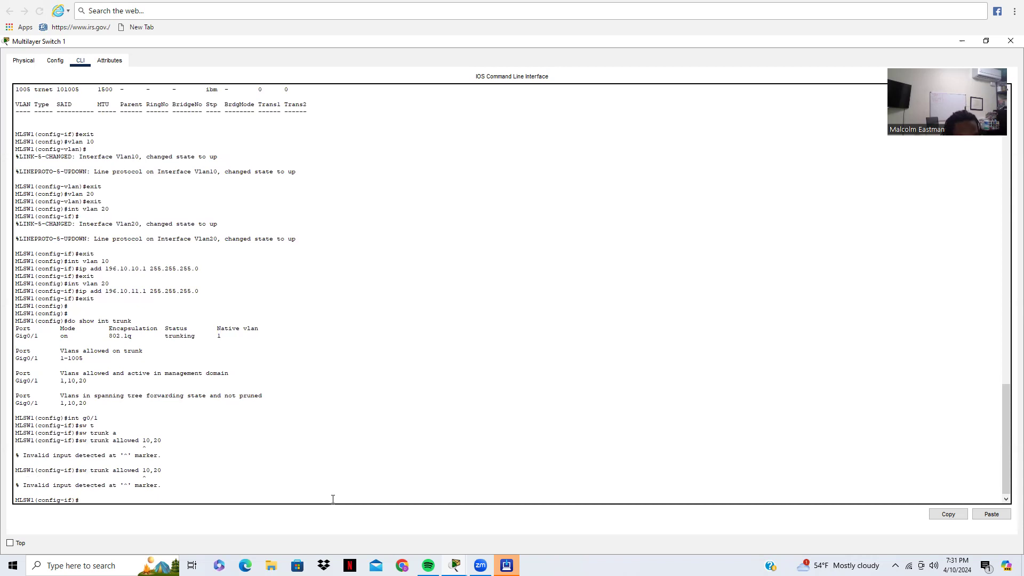
# Erase the recalled trunk command and exit interface g0/1 to global configuration mode.
pyautogui.press('Up')
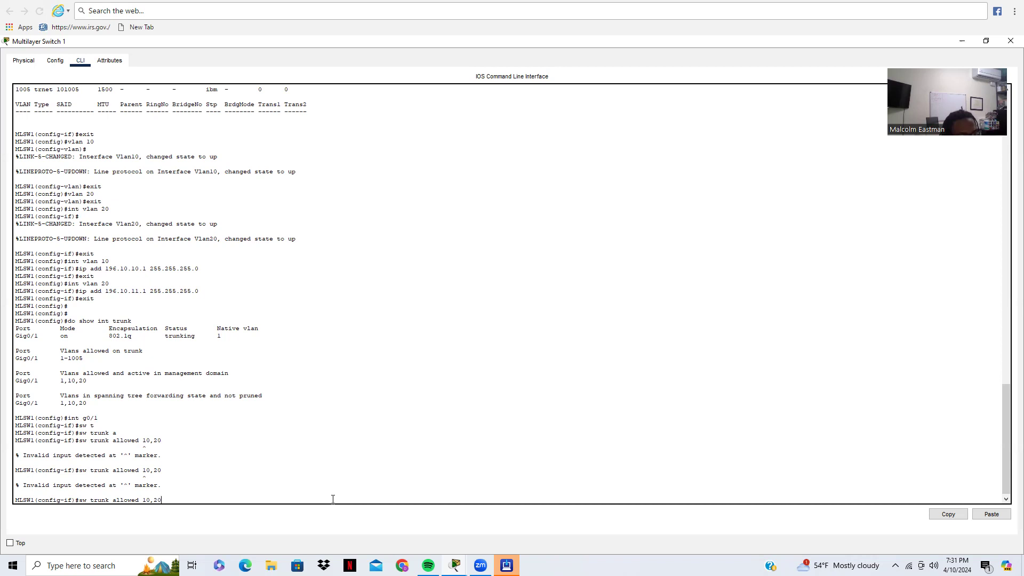
pyautogui.press('BackSpace')
pyautogui.press('BackSpace')
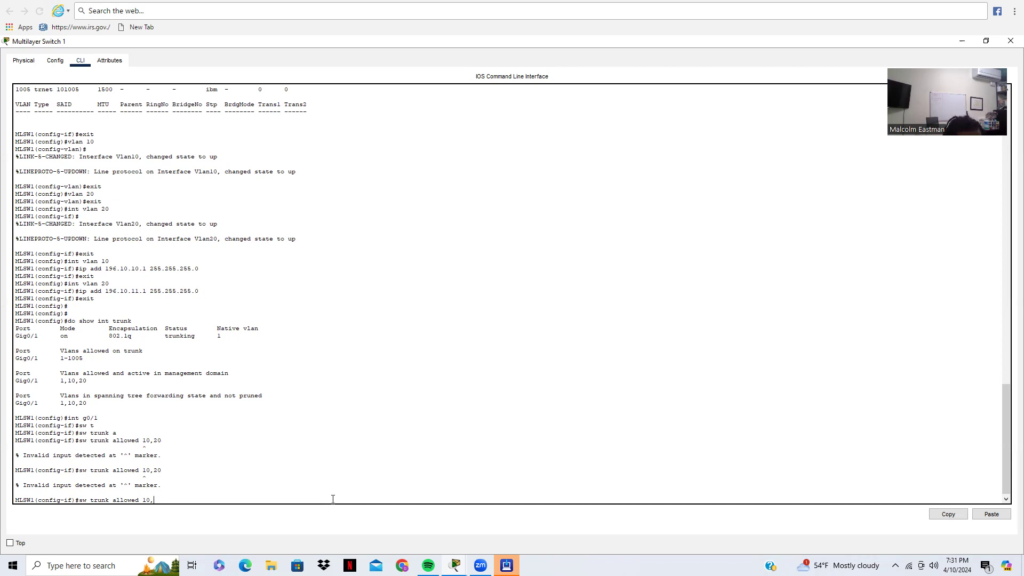
pyautogui.press('BackSpace')
pyautogui.press('BackSpace')
pyautogui.press('BackSpace')
pyautogui.press('BackSpace')
pyautogui.press('BackSpace')
pyautogui.press('BackSpace')
pyautogui.press('BackSpace')
pyautogui.press('BackSpace')
pyautogui.press('BackSpace')
pyautogui.press('BackSpace')
pyautogui.press('BackSpace')
pyautogui.press('BackSpace')
pyautogui.press('BackSpace')
pyautogui.press('BackSpace')
pyautogui.press('BackSpace')
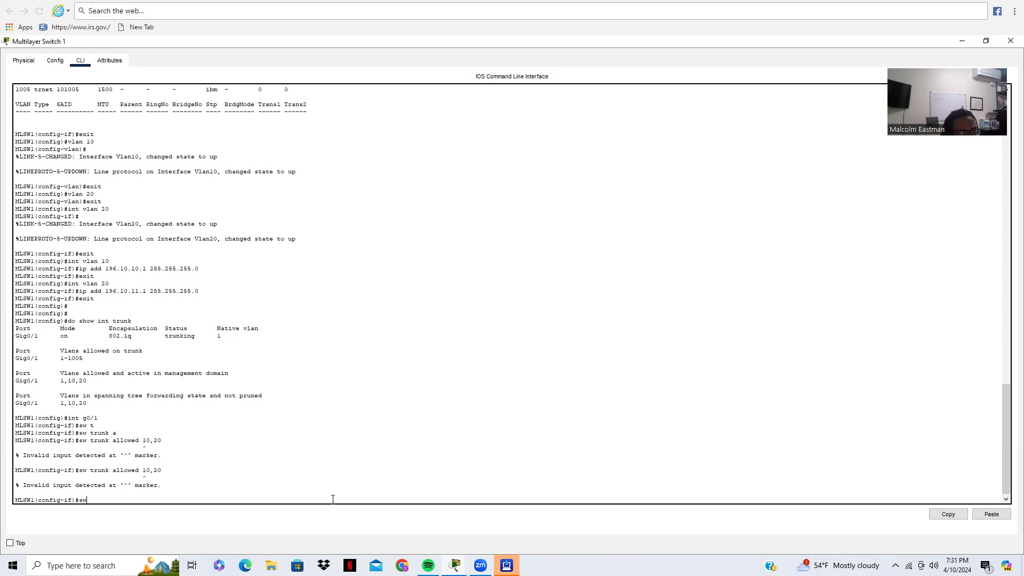
pyautogui.write('exit')
pyautogui.press('Return')
pyautogui.press('Return')
# Enter interface g0/1 and restrict its trunk to allowed VLANs 10,20, including the vlan keyword in the command.
pyautogui.write('iny')
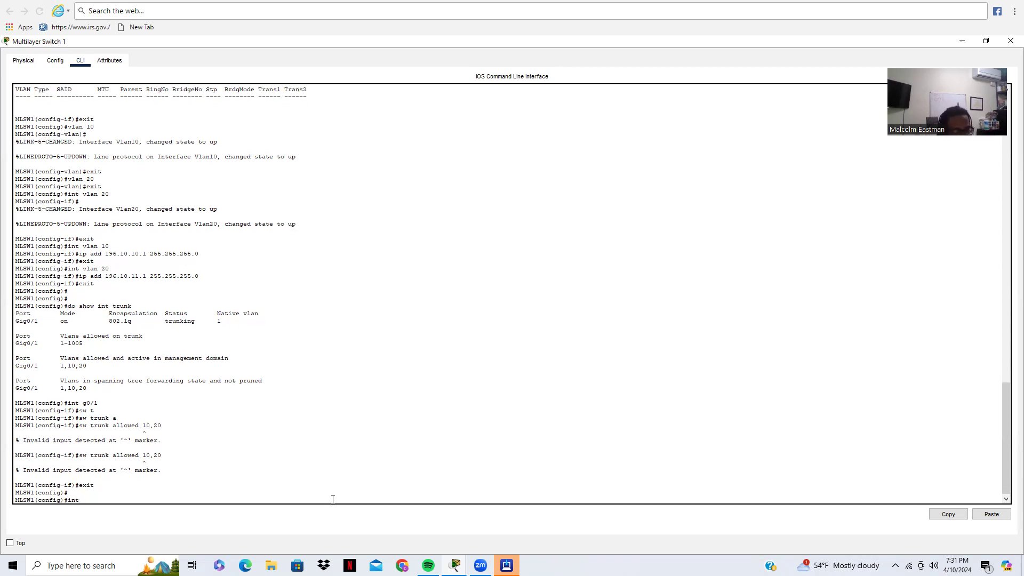
pyautogui.write(' go/1')
pyautogui.press('Return')
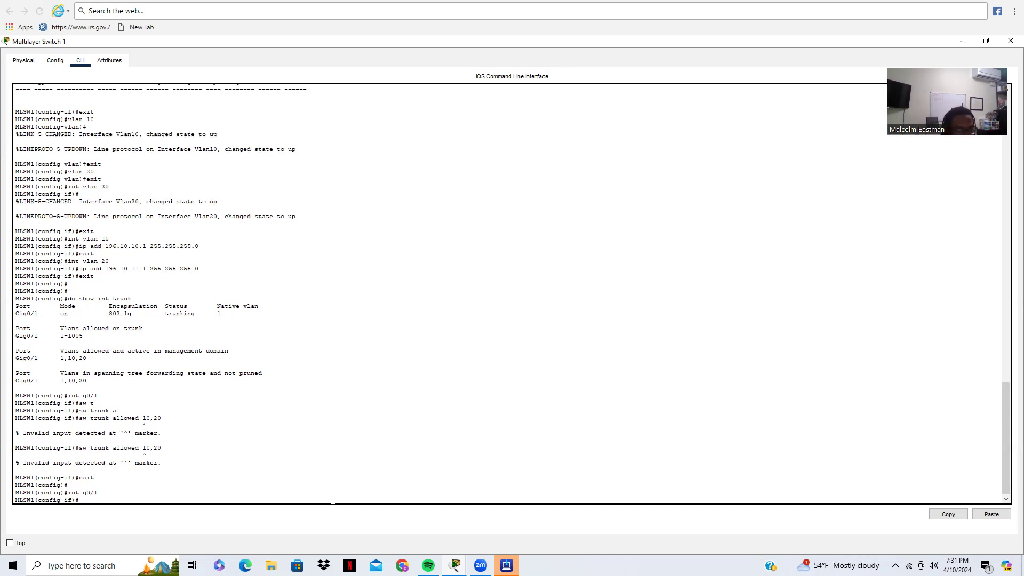
pyautogui.write('sw t')
pyautogui.press('Tab')
pyautogui.write('a')
pyautogui.press('Tab')
pyautogui.write('v')
pyautogui.press('Tab')
pyautogui.write('10,20')
pyautogui.press('Return')
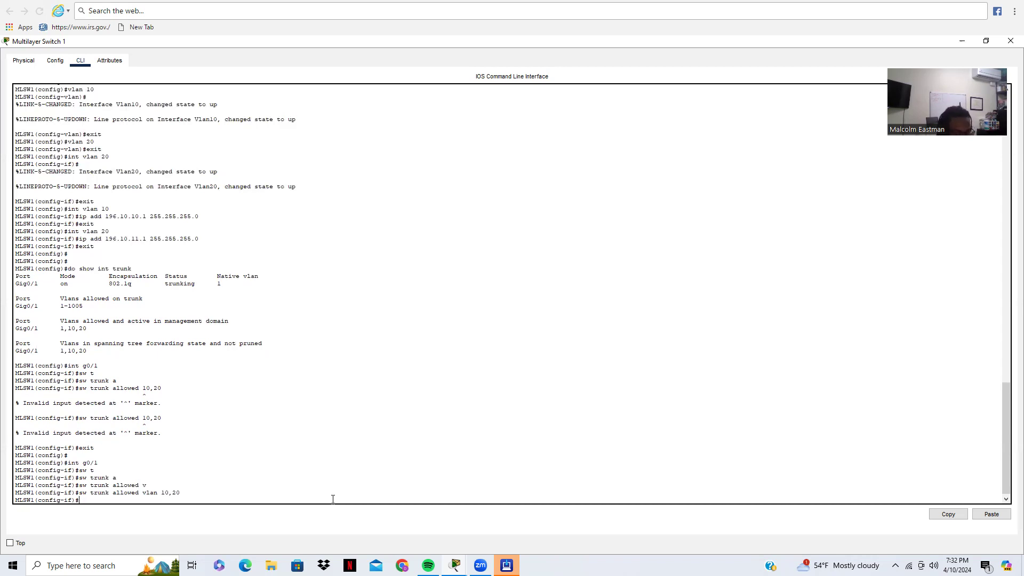
# Display the interface trunk status from g0/1's interface configuration mode.
pyautogui.write('do show int tr')
pyautogui.press('Tab')
pyautogui.press('Return')
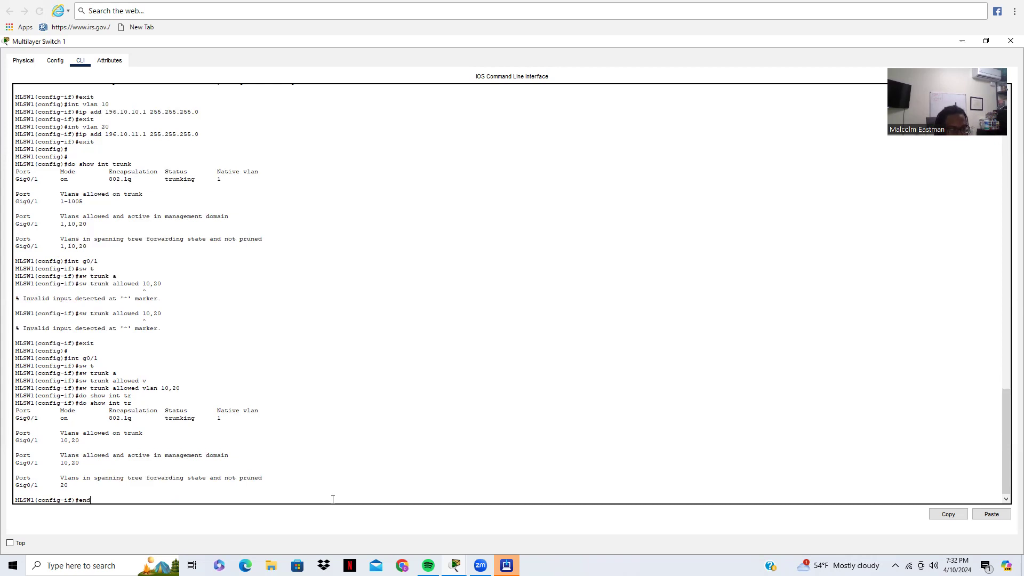
# End configuration mode, exit MLSW1's console session and close the multilayer switch window.
pyautogui.write('end')
pyautogui.press('Return')
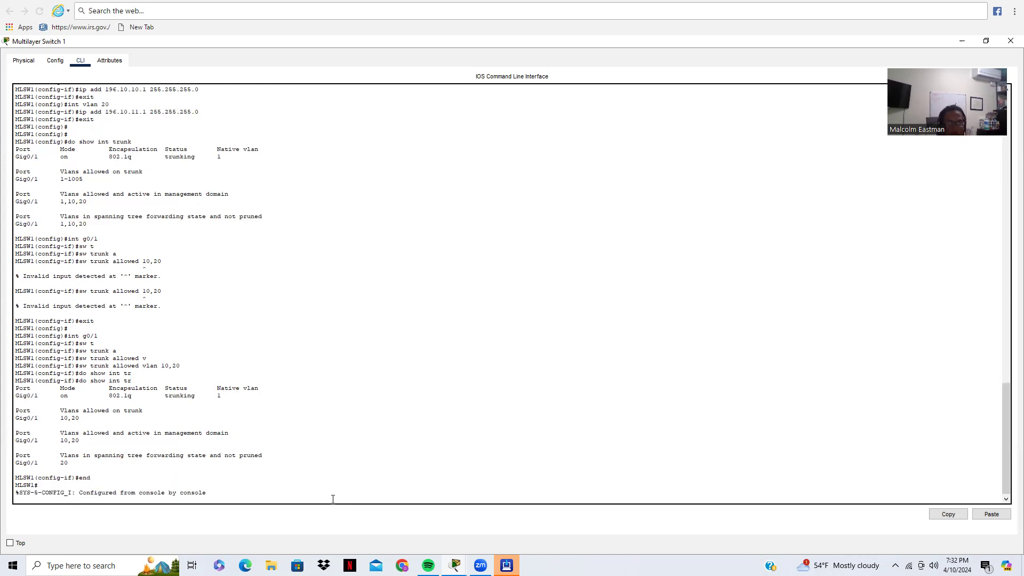
pyautogui.press('BackSpace')
pyautogui.press('Return')
pyautogui.write('ex')
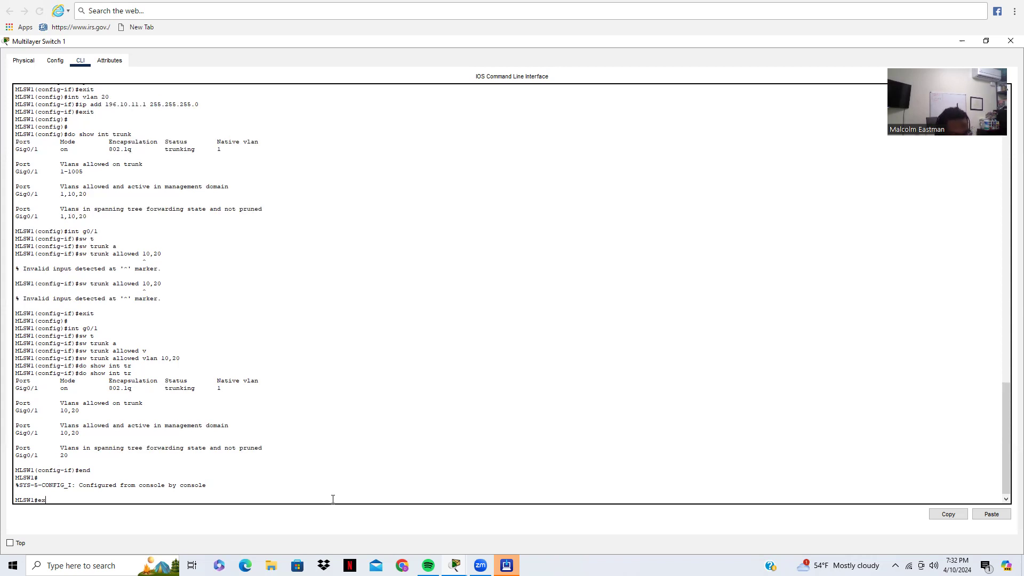
pyautogui.write('it')
pyautogui.press('Return')
pyautogui.press('Return')
pyautogui.press('Return')
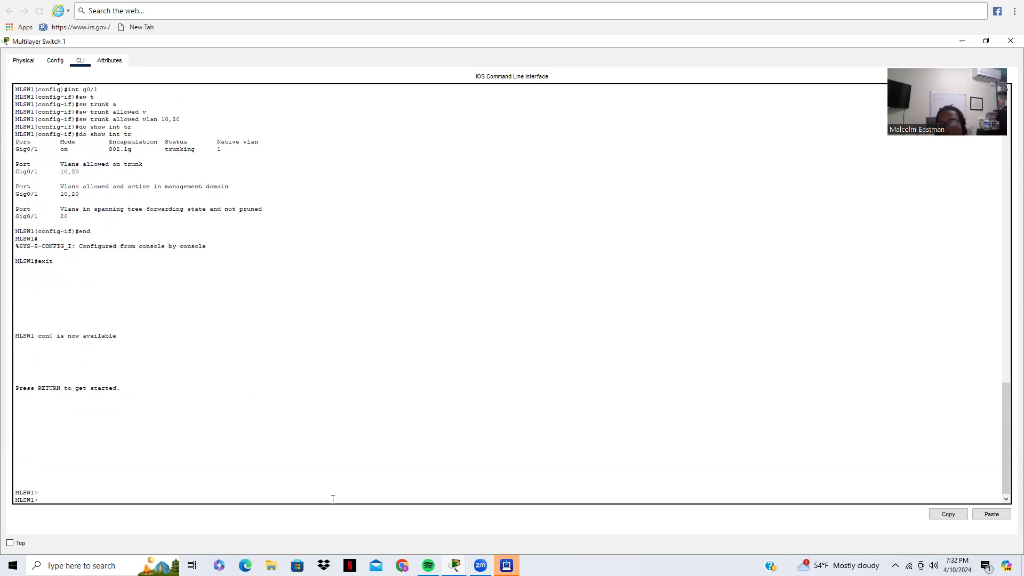
pyautogui.click(1011, 40)
# Ping 196.10.11.2 from PC 1's command prompt, fast-forward the simulation time, check the reply and close PC 1.
pyautogui.click(244, 256)
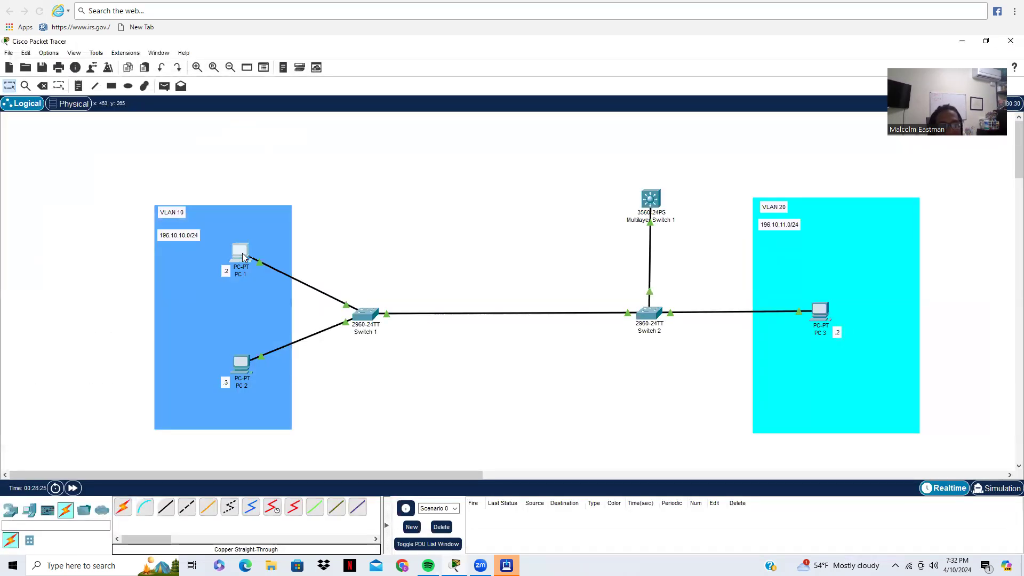
pyautogui.click(592, 195)
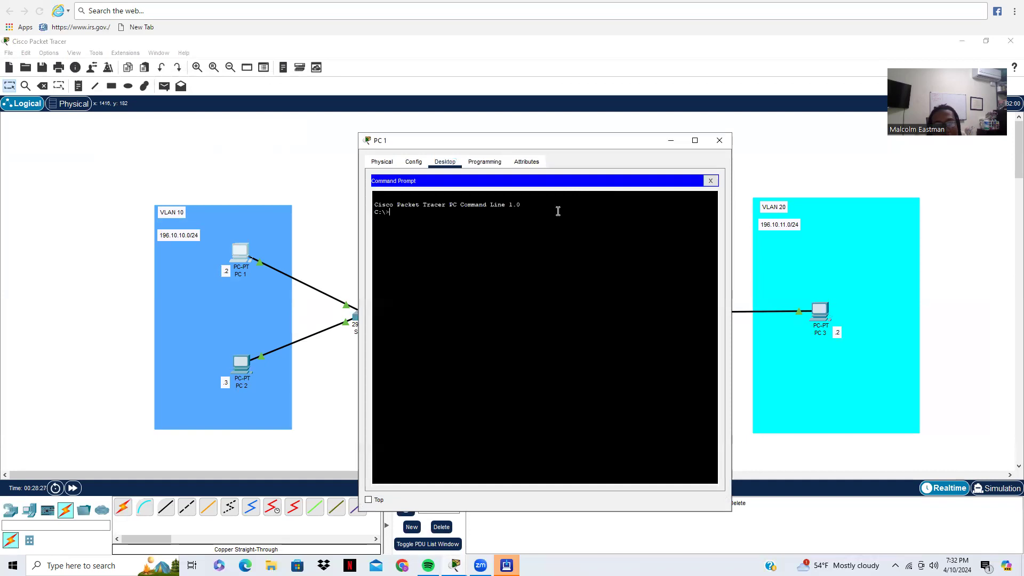
pyautogui.write('ping')
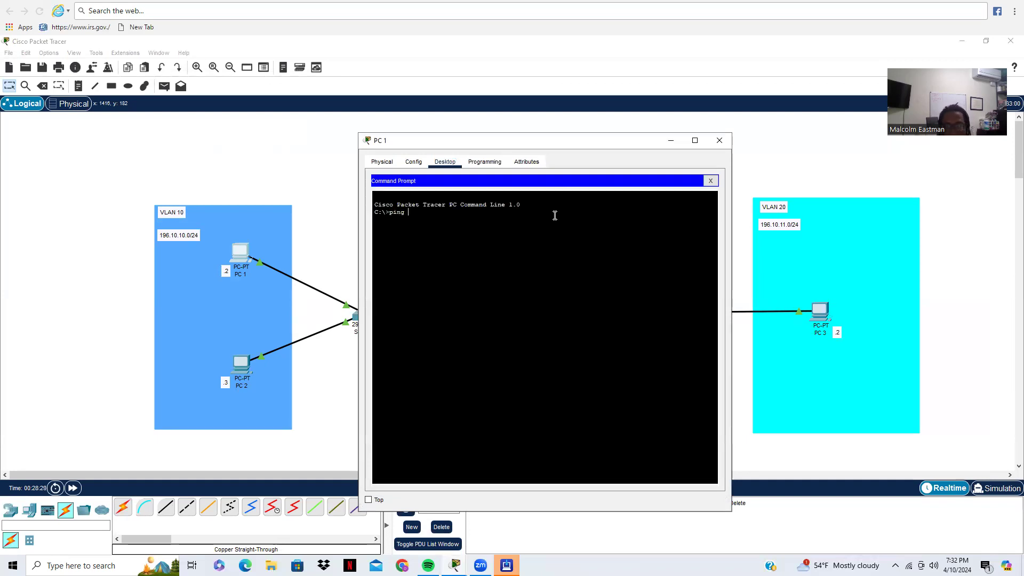
pyautogui.write(' 196')
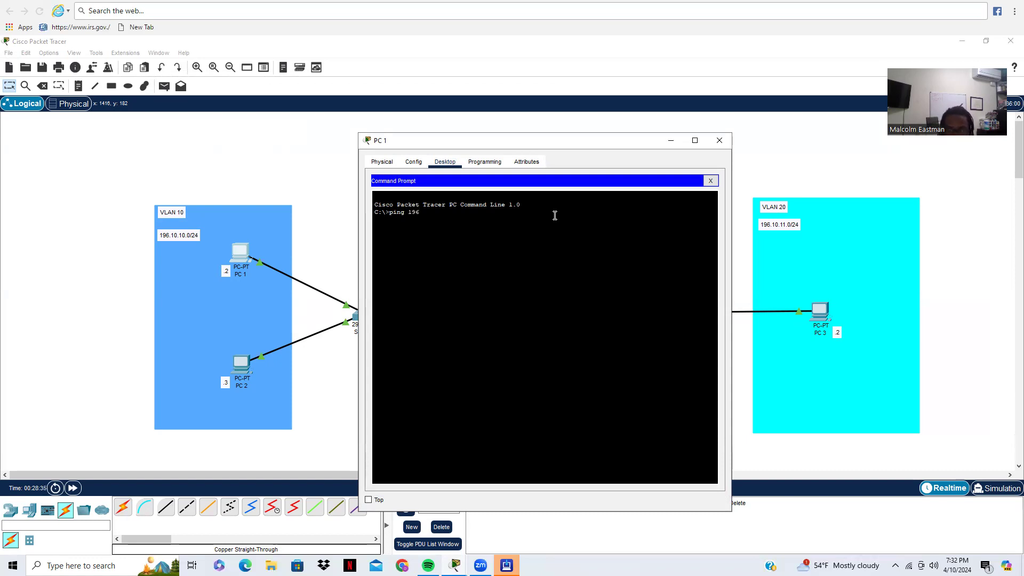
pyautogui.write('.10.11.2')
pyautogui.press('Return')
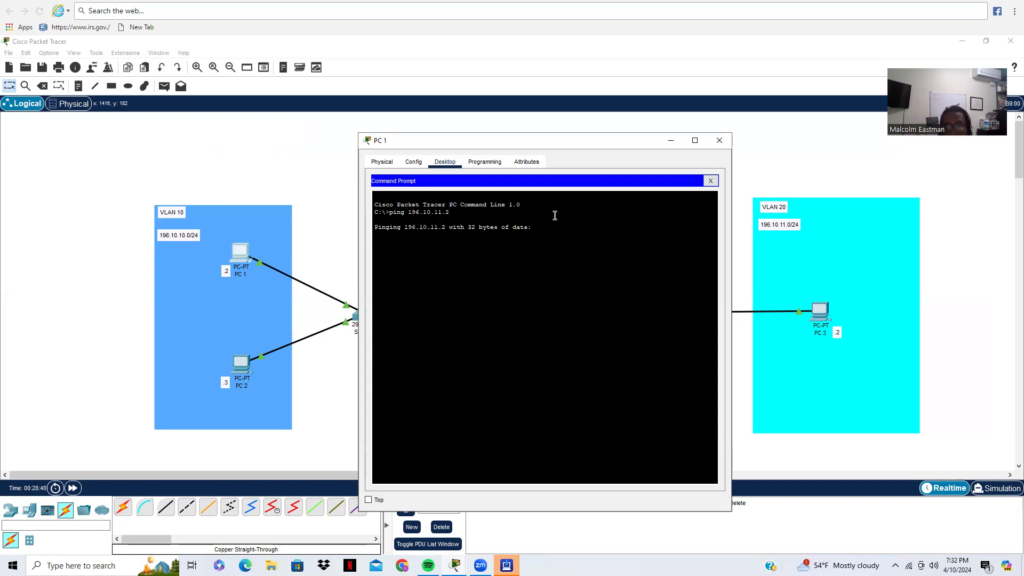
pyautogui.click(73, 484)
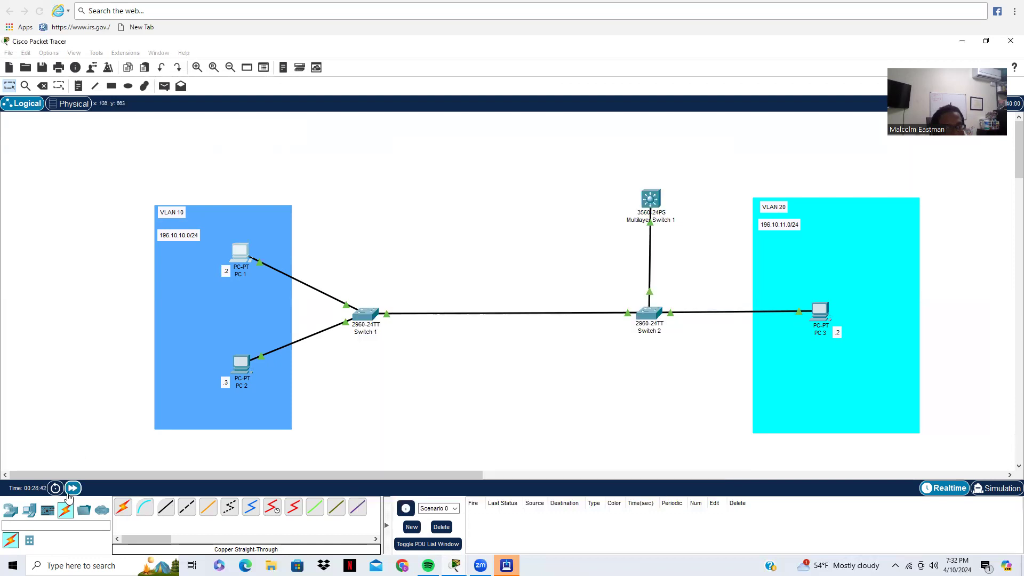
pyautogui.click(250, 252)
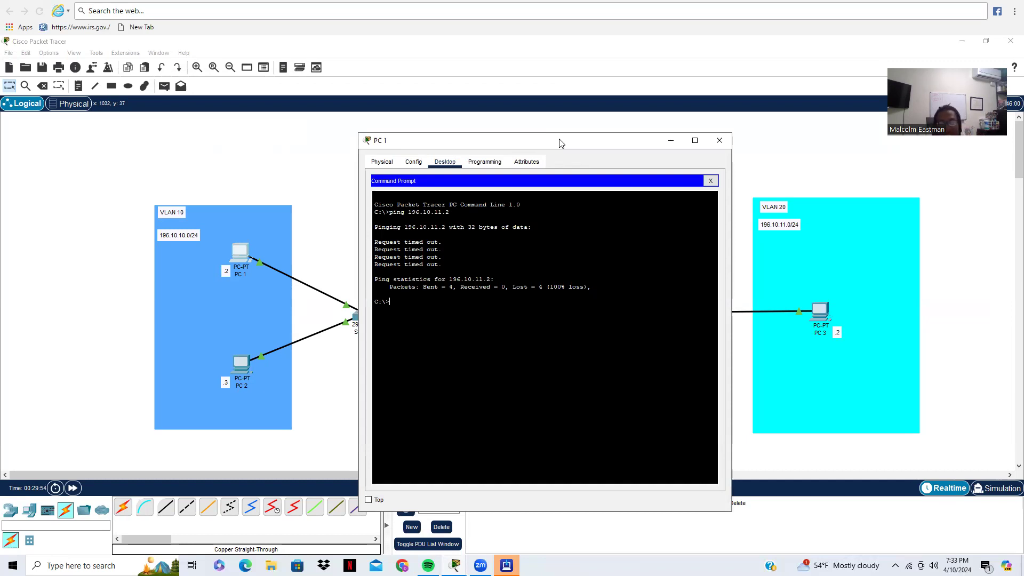
pyautogui.moveTo(559, 139); pyautogui.dragTo(336, 117)
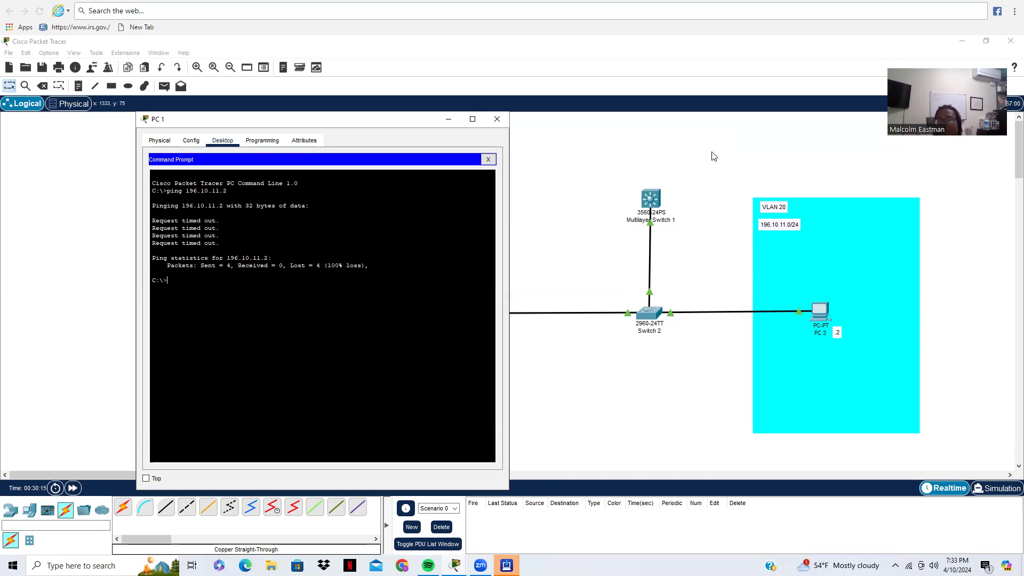
pyautogui.click(492, 119)
# Enter global configuration mode in Multilayer Switch 1's command line and enable IP routing.
pyautogui.click(660, 200)
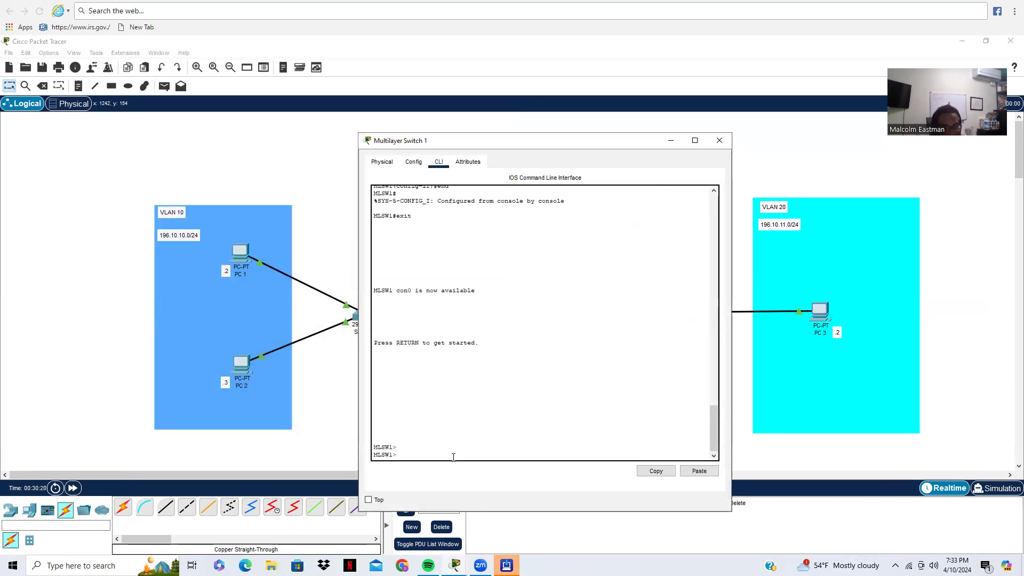
pyautogui.write('en')
pyautogui.press('Return')
pyautogui.write('con')
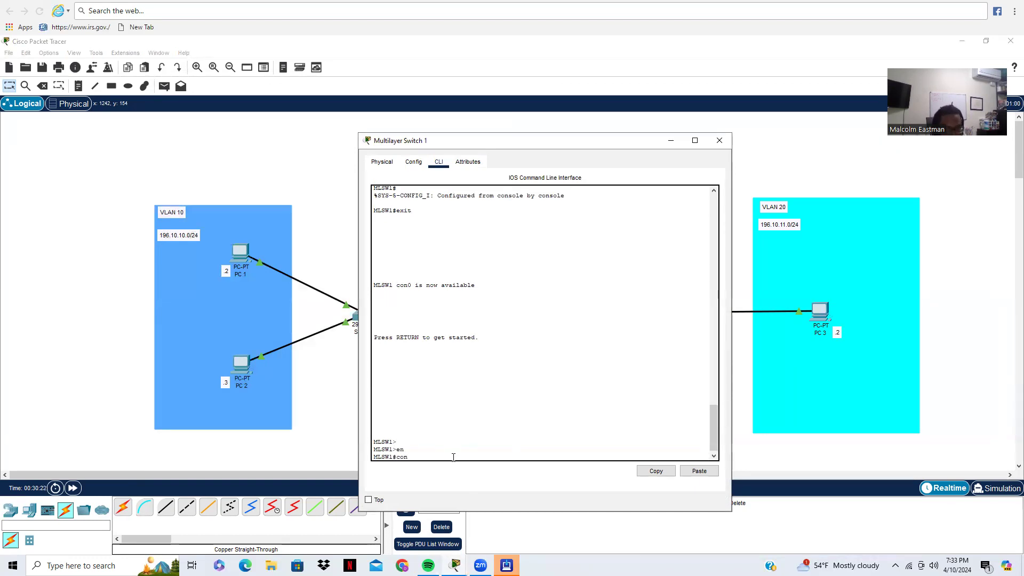
pyautogui.write('f t')
pyautogui.press('Return')
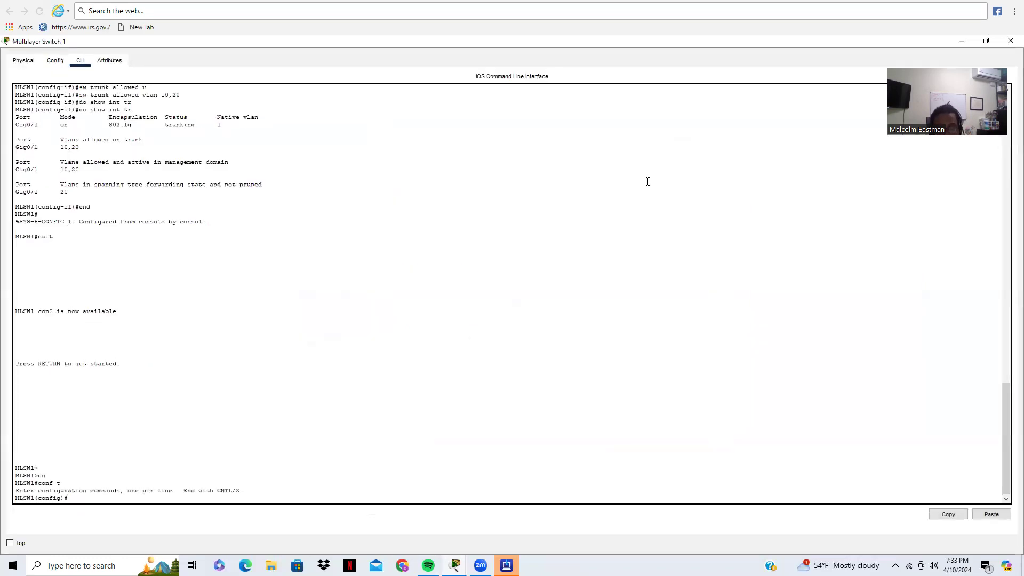
pyautogui.click(695, 140)
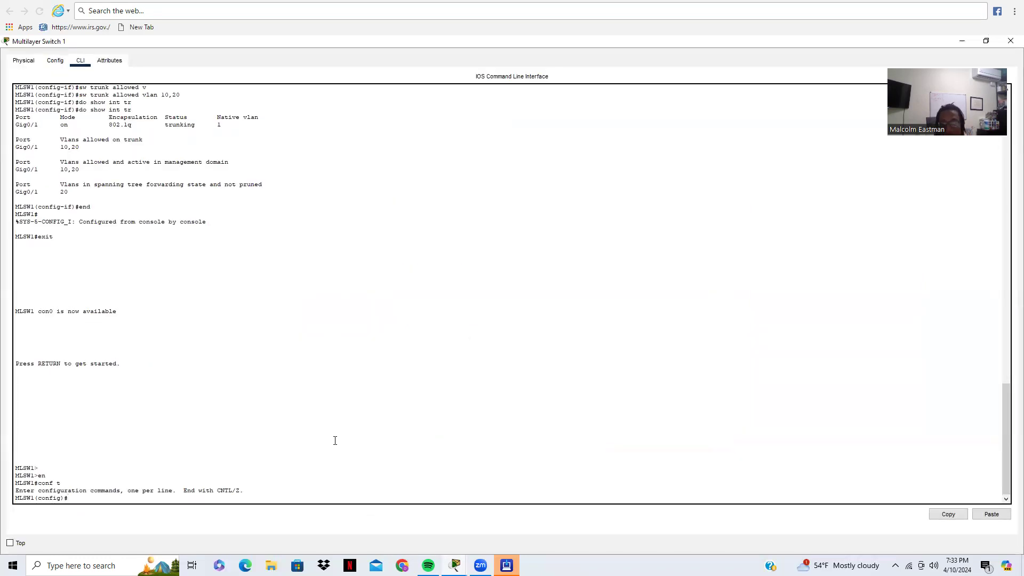
pyautogui.write('ip routi')
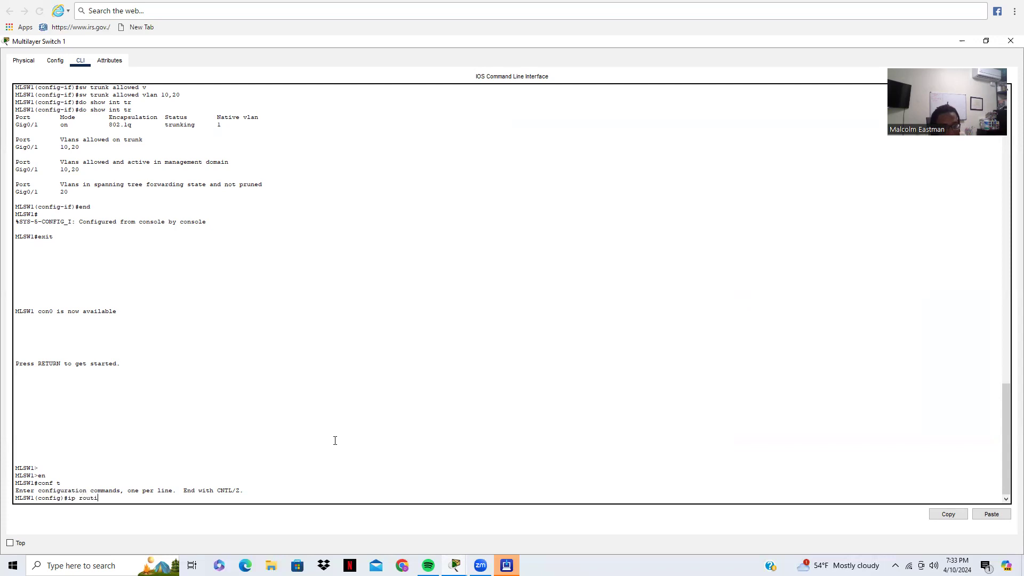
pyautogui.press('Tab')
pyautogui.press('Return')
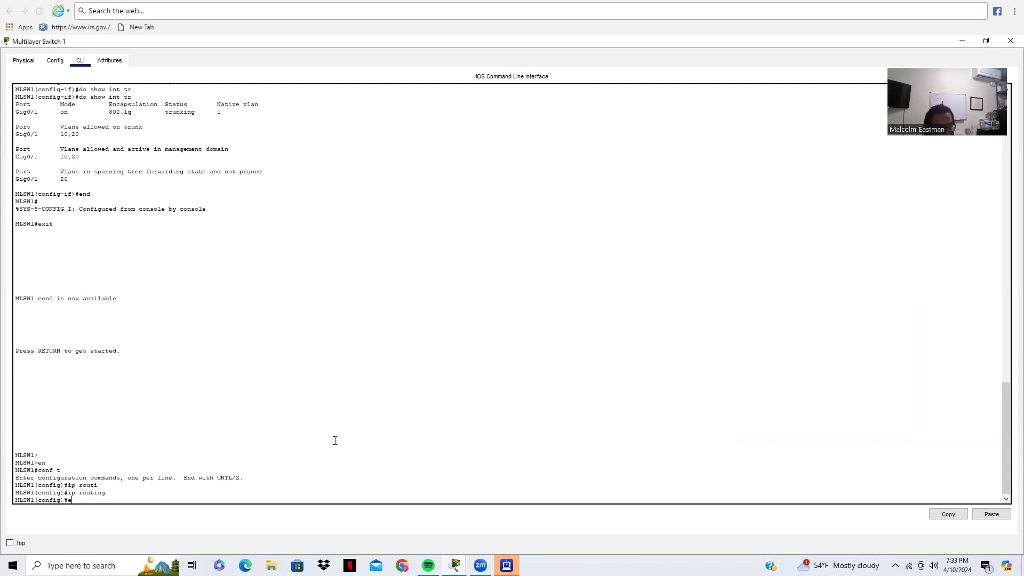
# Leave configuration mode after enabling routing, exit the MLSW1 console session and close its window.
pyautogui.write('end')
pyautogui.press('Return')
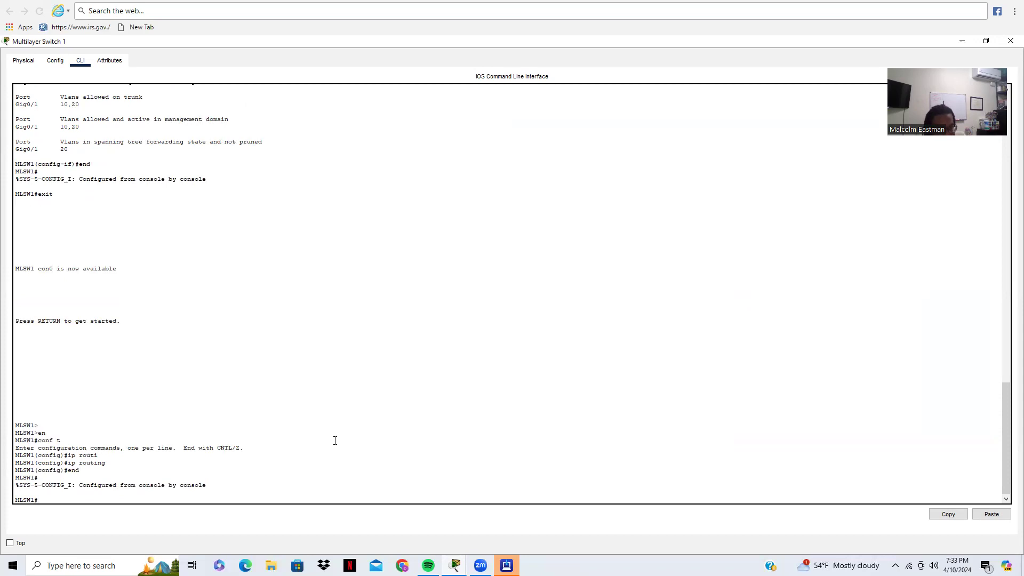
pyautogui.write('xit')
pyautogui.press('Return')
pyautogui.press('Return')
pyautogui.press('Return')
pyautogui.press('Return')
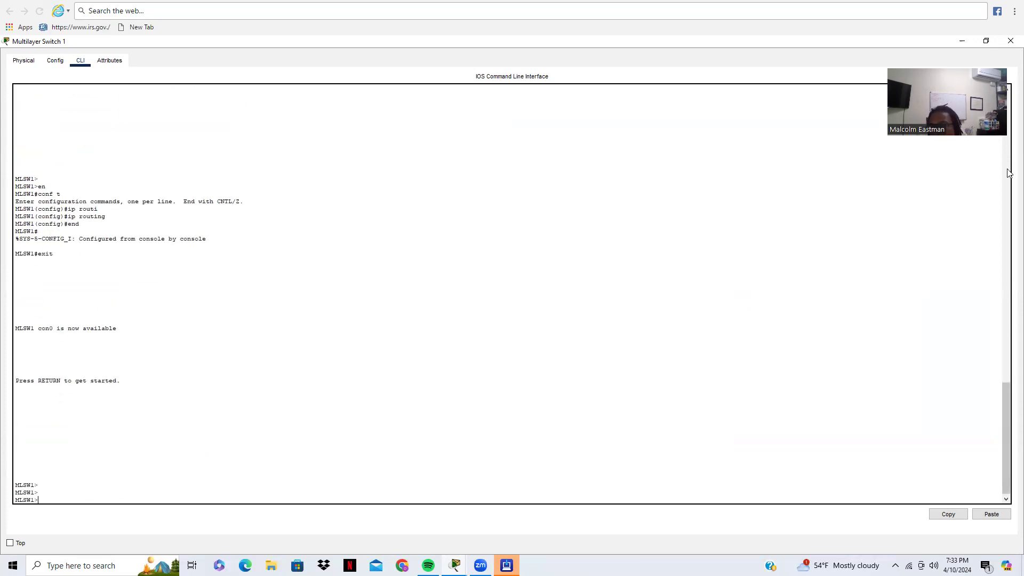
pyautogui.click(1010, 40)
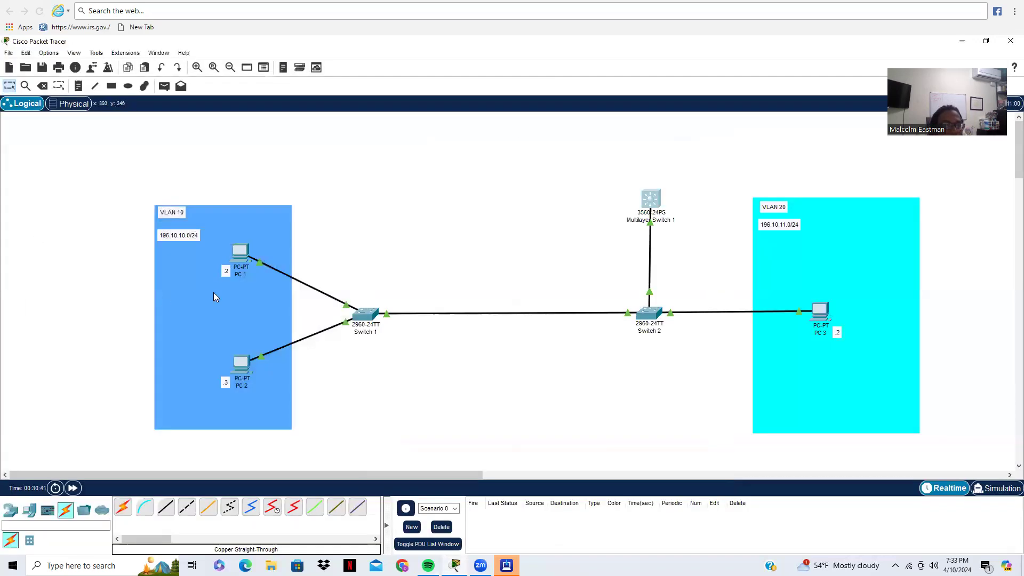
# Ping 196.10.11.2 again from PC 1's command prompt to test inter-VLAN connectivity.
pyautogui.click(241, 260)
pyautogui.click(608, 203)
pyautogui.press('Up')
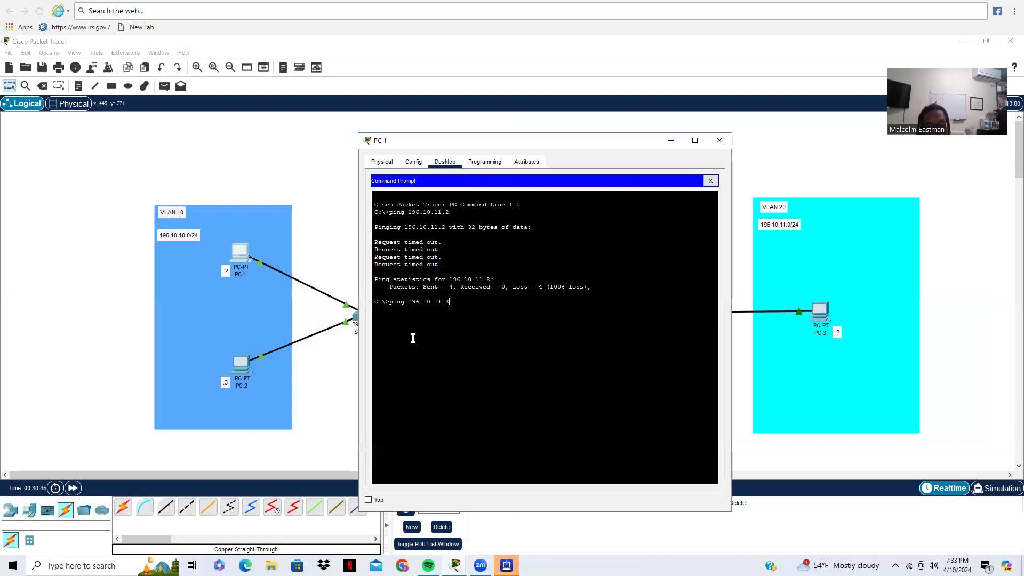
pyautogui.press('Return')
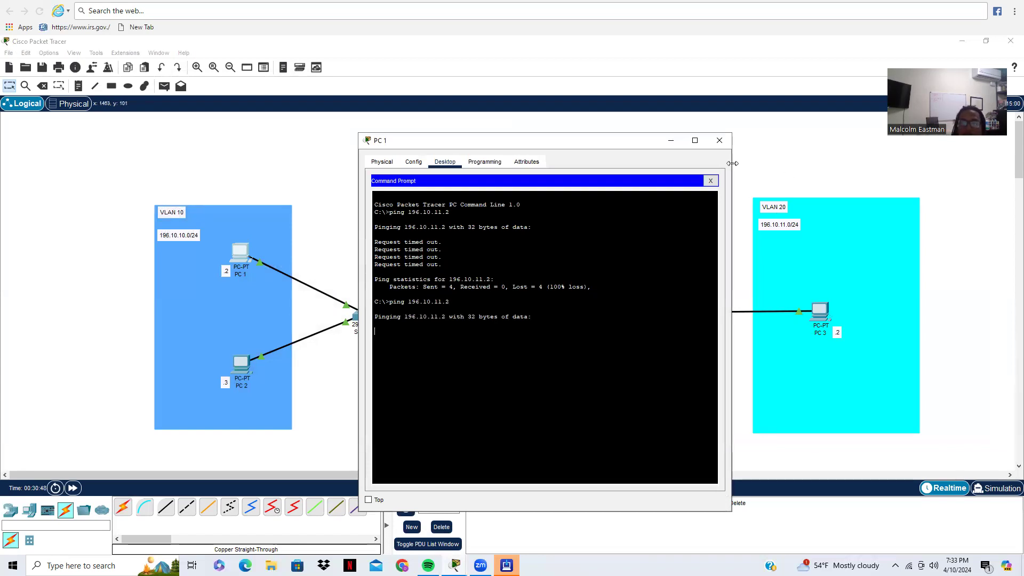
# Review the ping replies in PC 1's enlarged command prompt, restore its size, ping 196.10.11.1 and close PC 1.
pyautogui.click(695, 140)
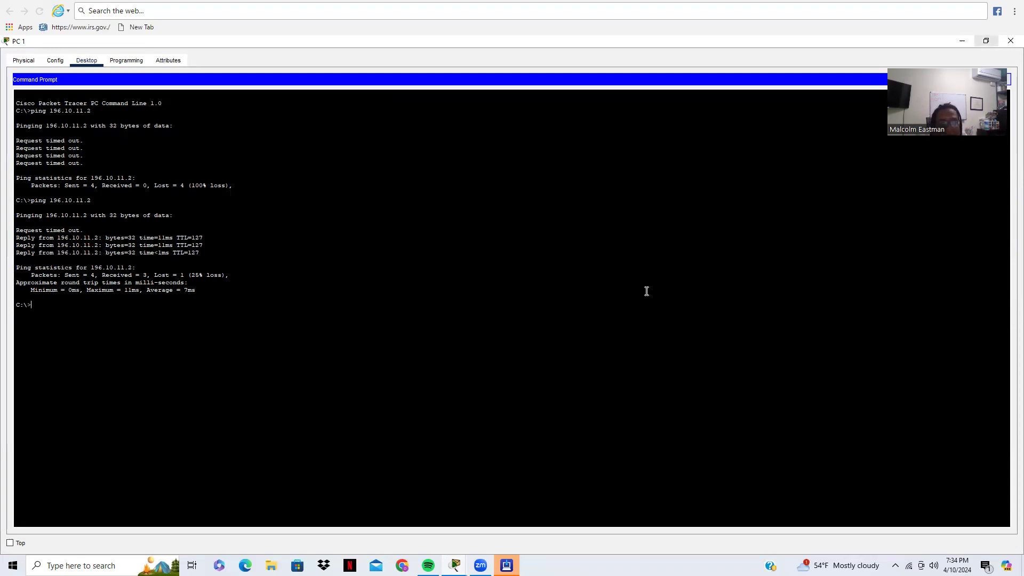
pyautogui.press('super+Down')
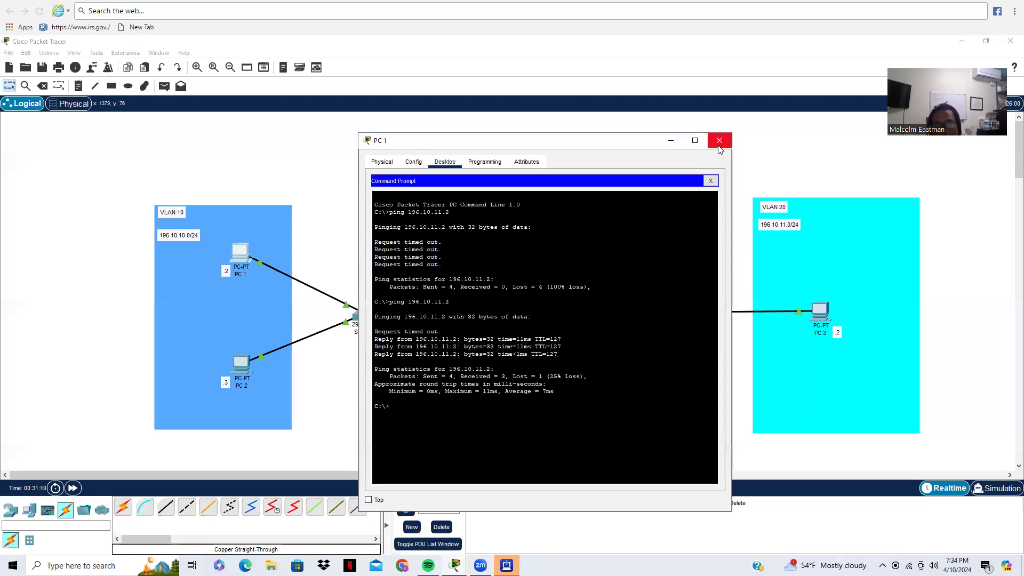
pyautogui.press('Up')
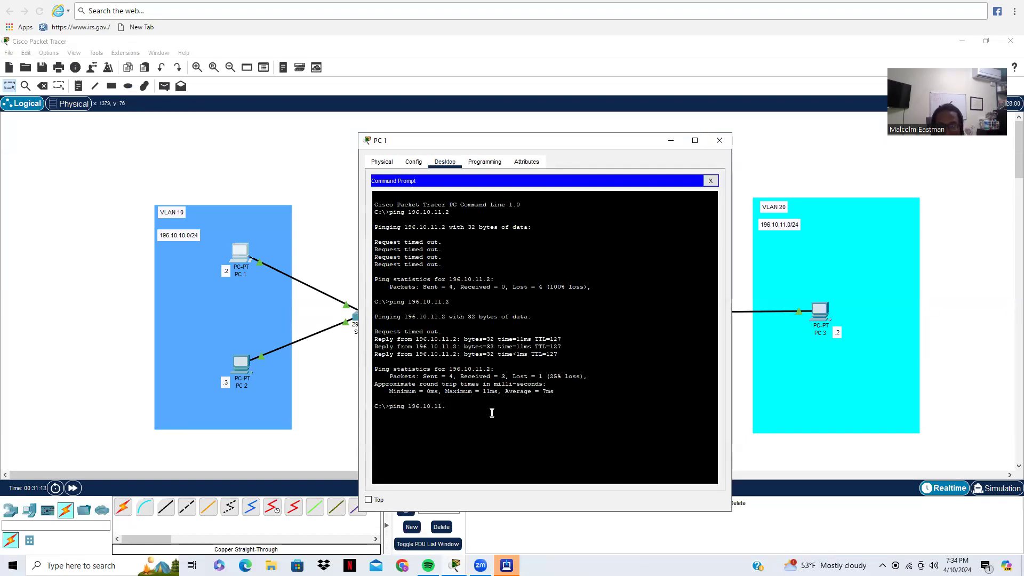
pyautogui.press('Return')
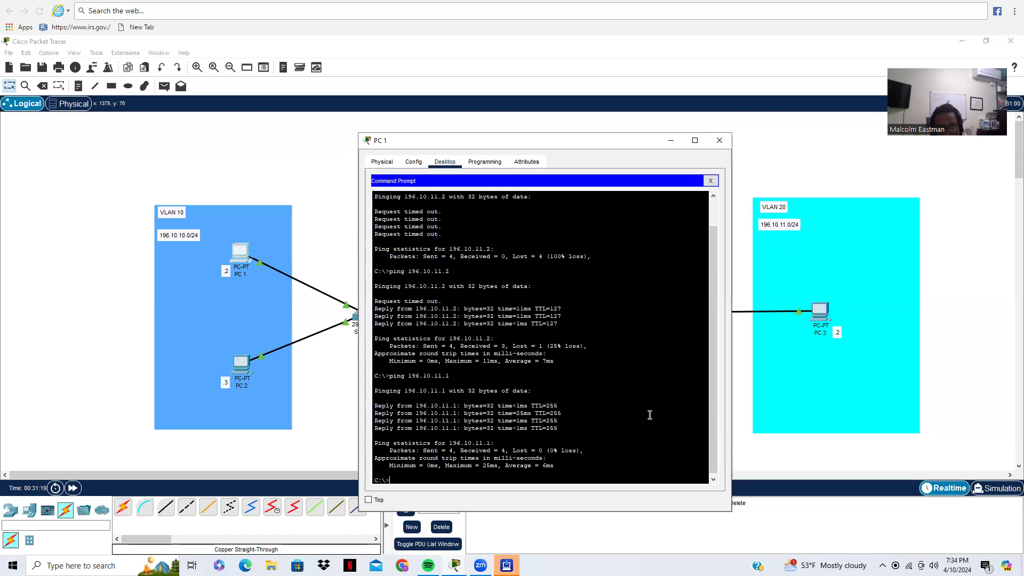
pyautogui.click(720, 140)
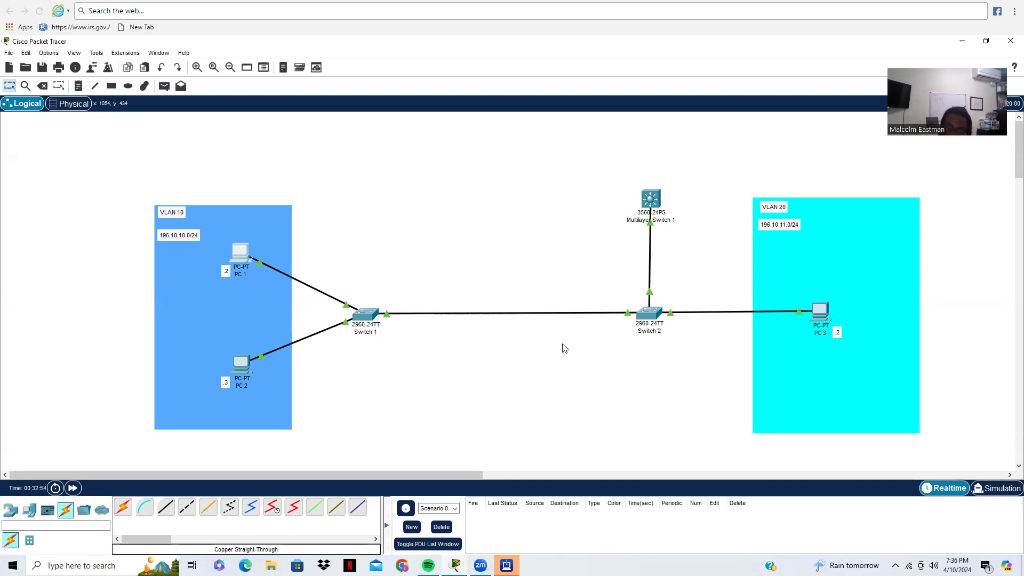
pyautogui.moveTo(367, 316); pyautogui.dragTo(370, 315)
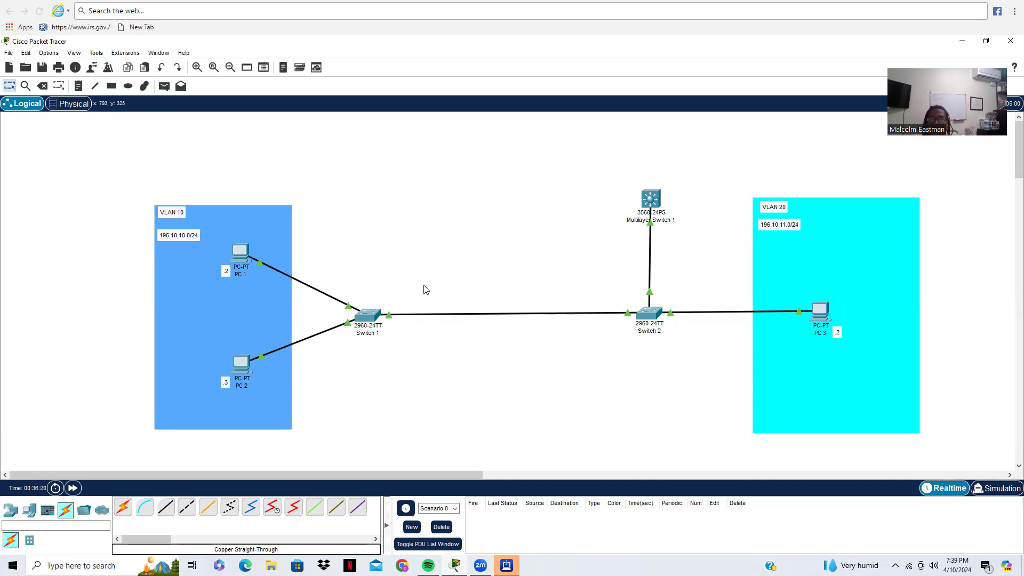
pyautogui.click(512, 7)
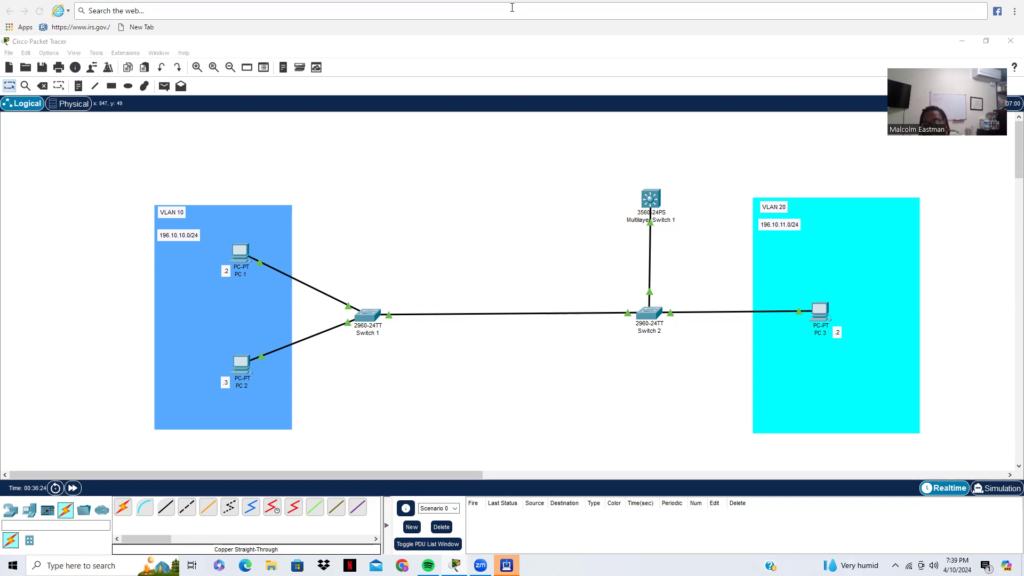